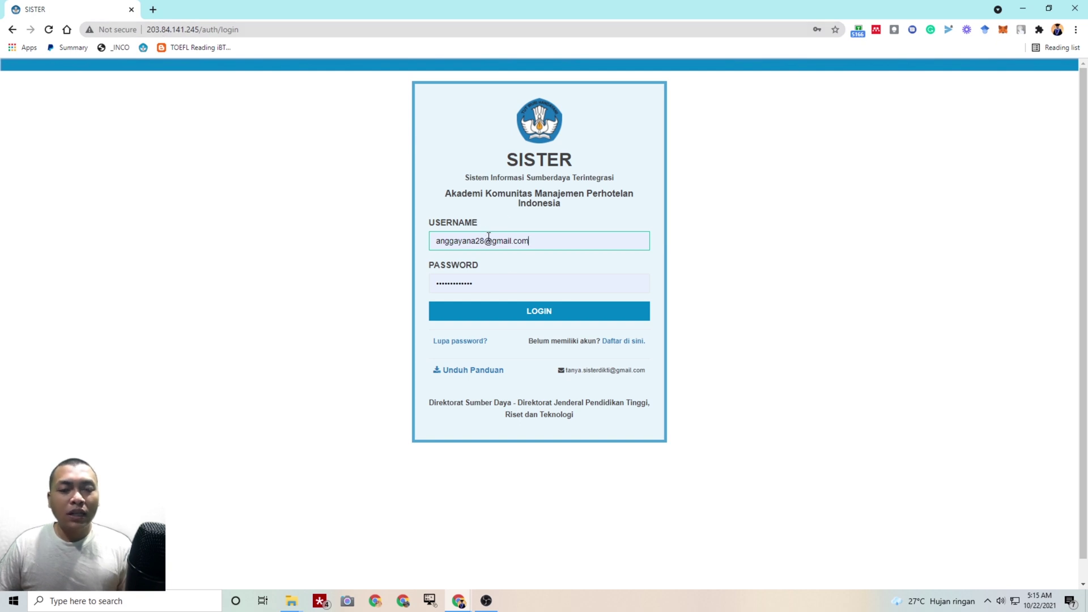
Log in to SISTER with the lecturer's credentials to reach the Beranda dashboard
{"action": "left_click", "coordinate": [504, 311]}
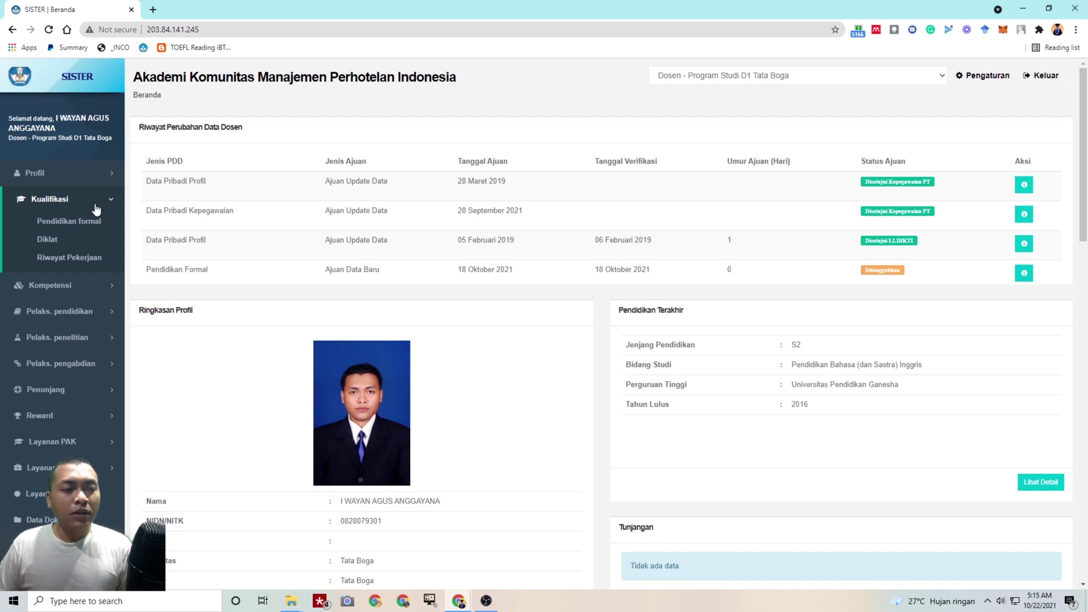
Start a new formal-education record with the study programme entered manually as Doktor Ilmu Linguistik
{"action": "left_click", "coordinate": [94, 224]}
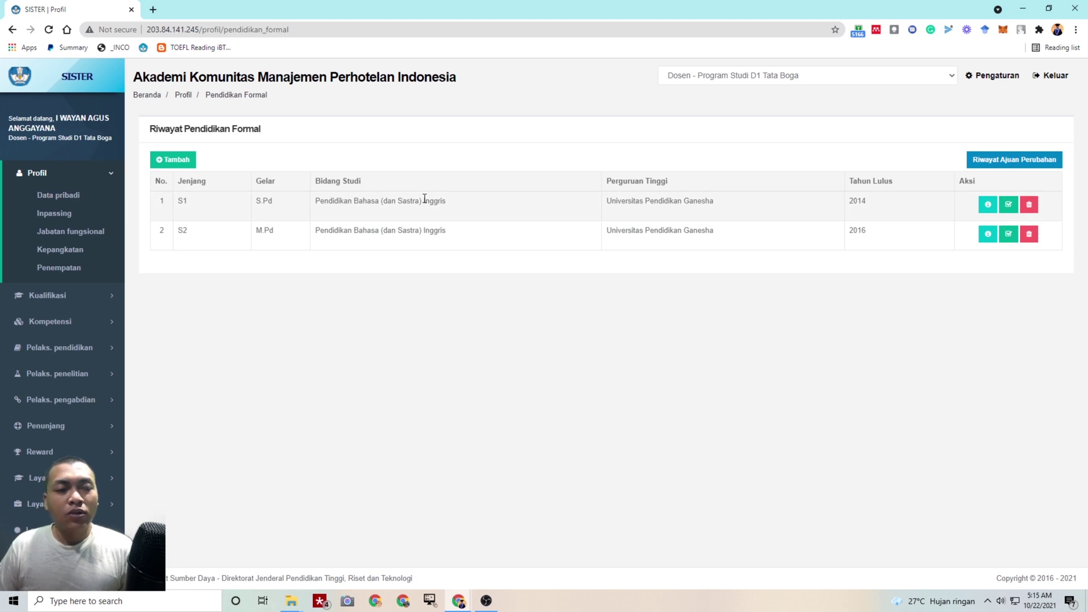
{"action": "left_click", "coordinate": [189, 166]}
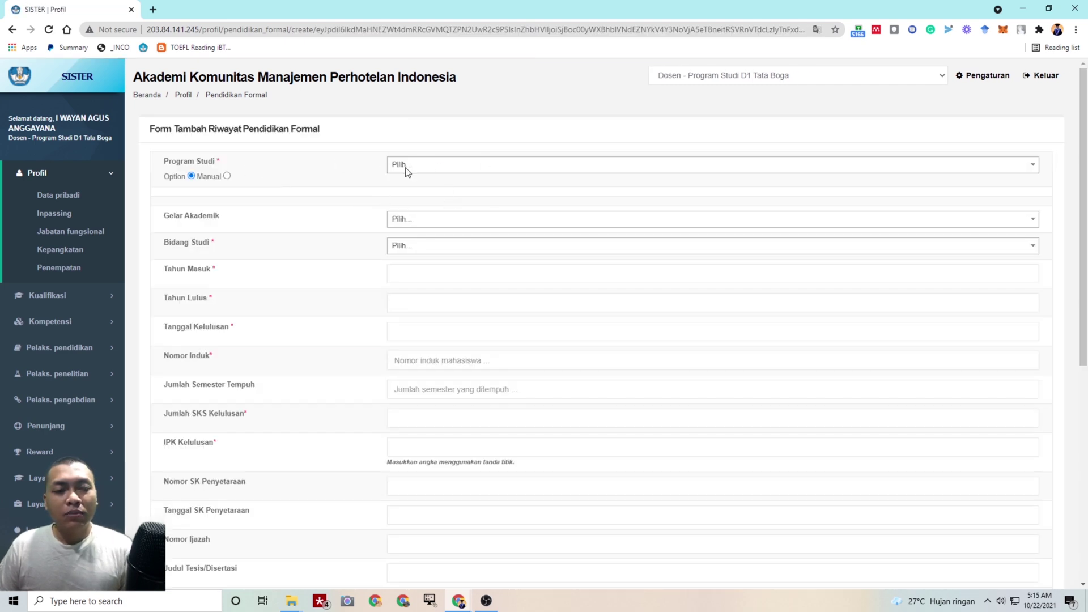
{"action": "left_click", "coordinate": [226, 176]}
{"action": "left_click", "coordinate": [191, 175]}
{"action": "left_click", "coordinate": [500, 169]}
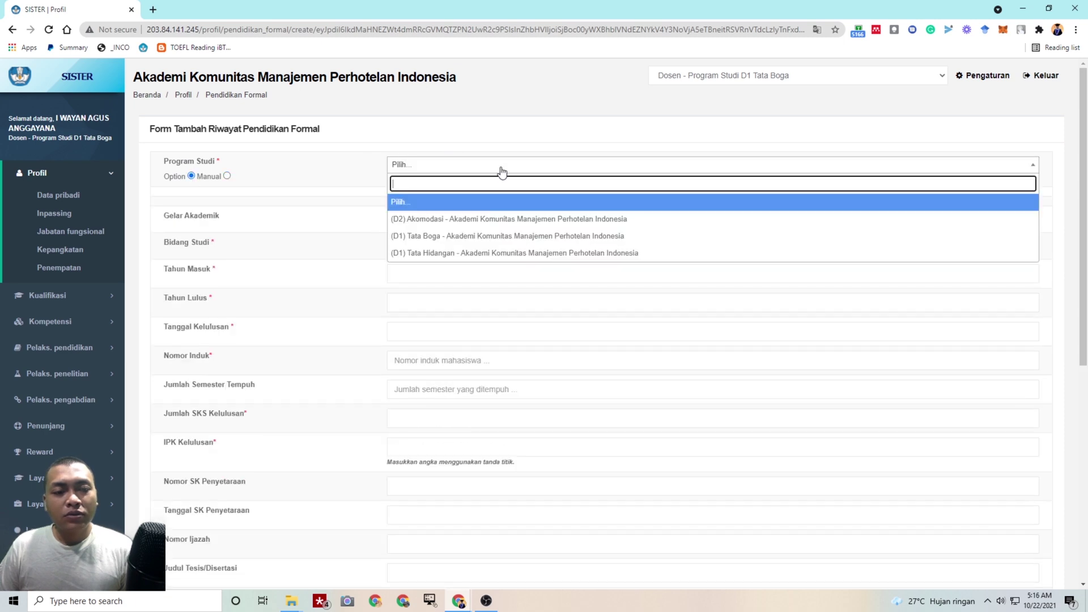
{"action": "left_click", "coordinate": [321, 177]}
{"action": "left_click", "coordinate": [227, 176]}
{"action": "left_click", "coordinate": [468, 165]}
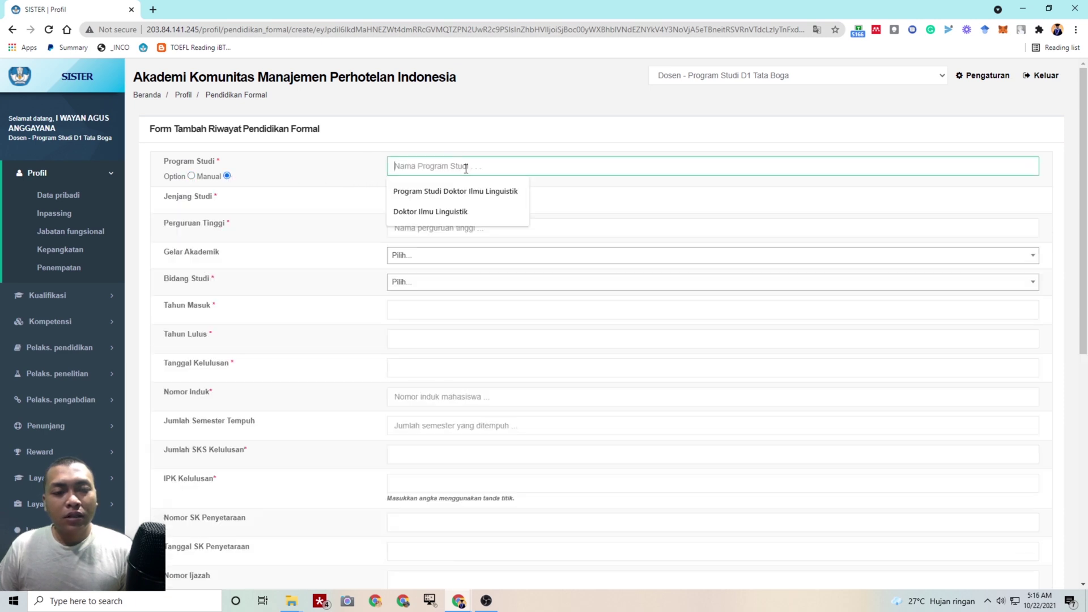
{"action": "left_click", "coordinate": [440, 211]}
Set the study level to S3, then return to the formal education list without saving
{"action": "left_click", "coordinate": [429, 199]}
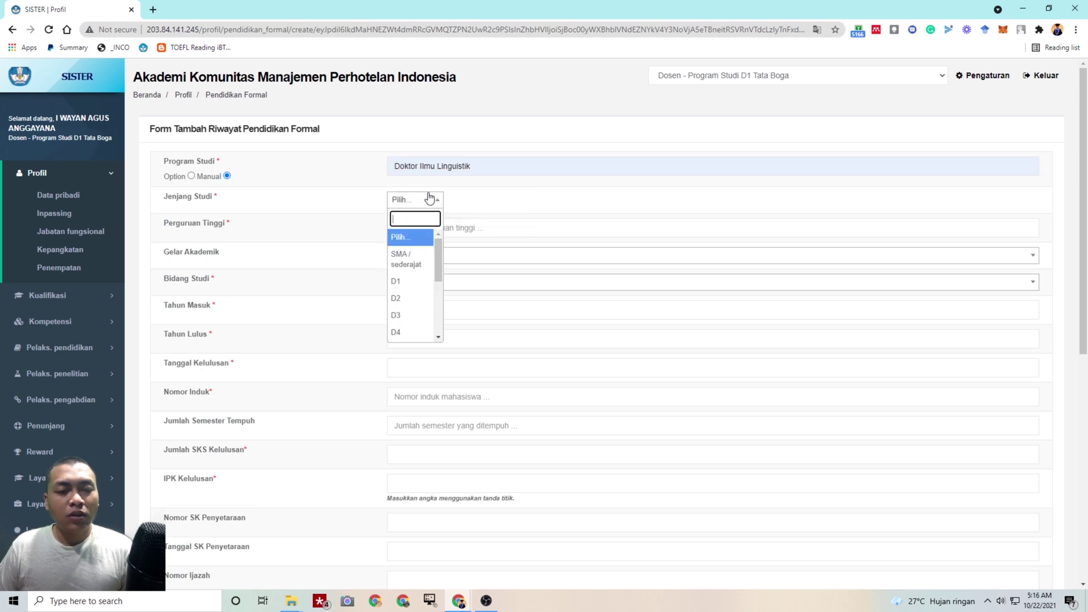
{"action": "left_click_drag", "start_coordinate": [437, 248], "coordinate": [437, 272]}
{"action": "left_click", "coordinate": [411, 325]}
{"action": "scroll", "coordinate": [459, 246], "scroll_direction": "down", "scroll_amount": 1}
{"action": "left_click", "coordinate": [452, 171]}
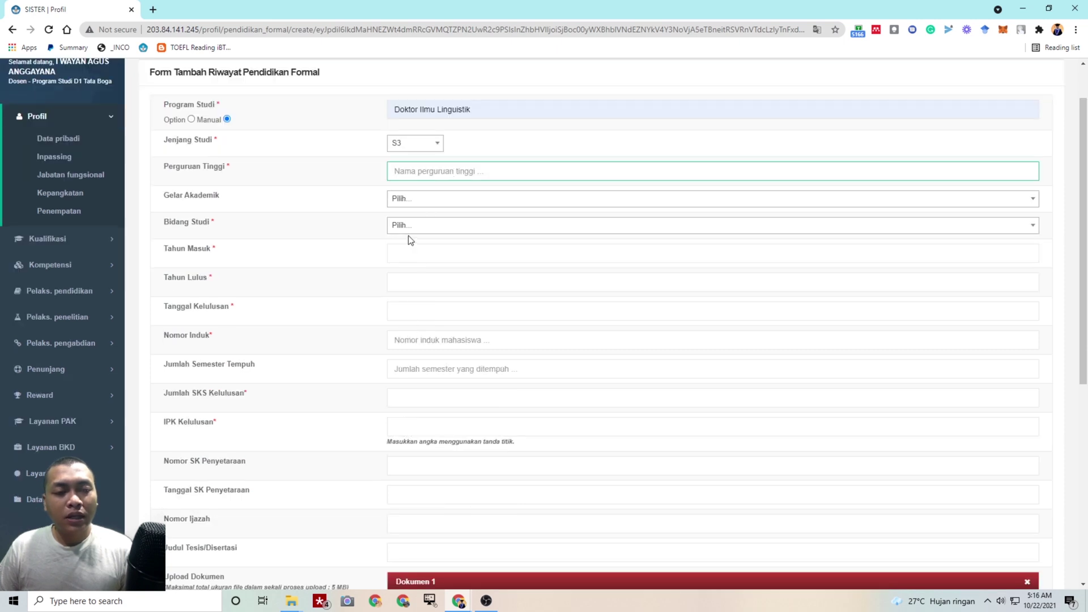
{"action": "scroll", "coordinate": [431, 317], "scroll_direction": "down", "scroll_amount": 6}
{"action": "scroll", "coordinate": [440, 283], "scroll_direction": "up", "scroll_amount": 6}
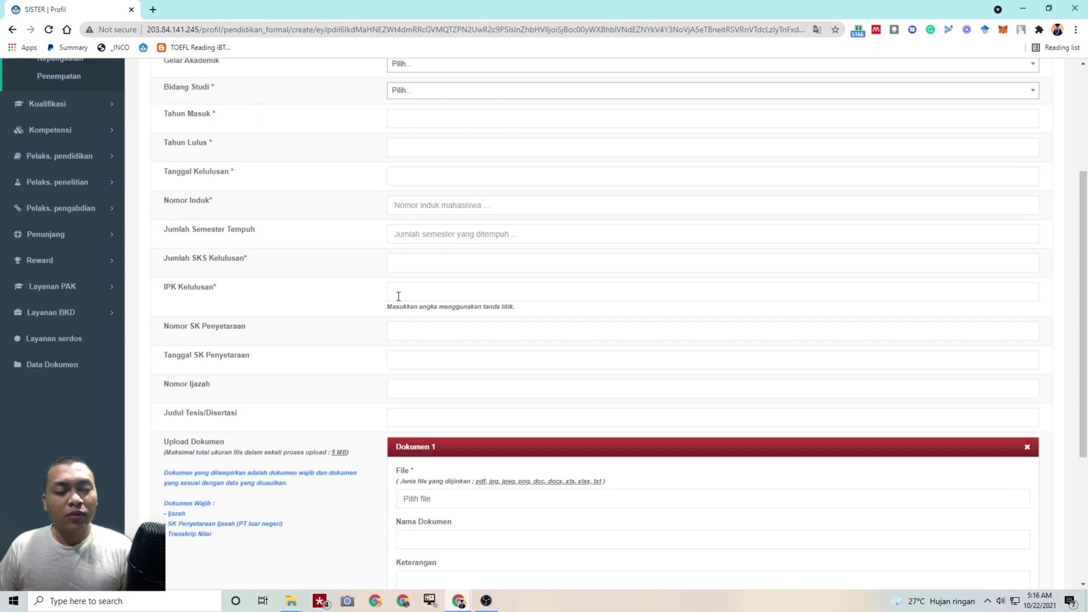
{"action": "scroll", "coordinate": [281, 198], "scroll_direction": "up", "scroll_amount": 2}
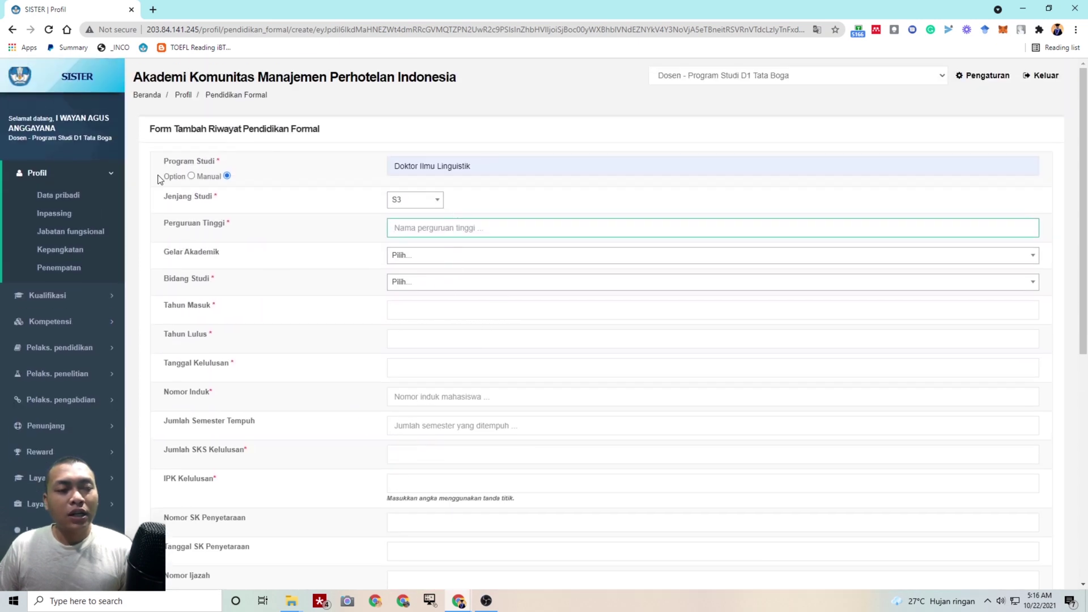
{"action": "left_click", "coordinate": [48, 295]}
{"action": "left_click", "coordinate": [63, 220]}
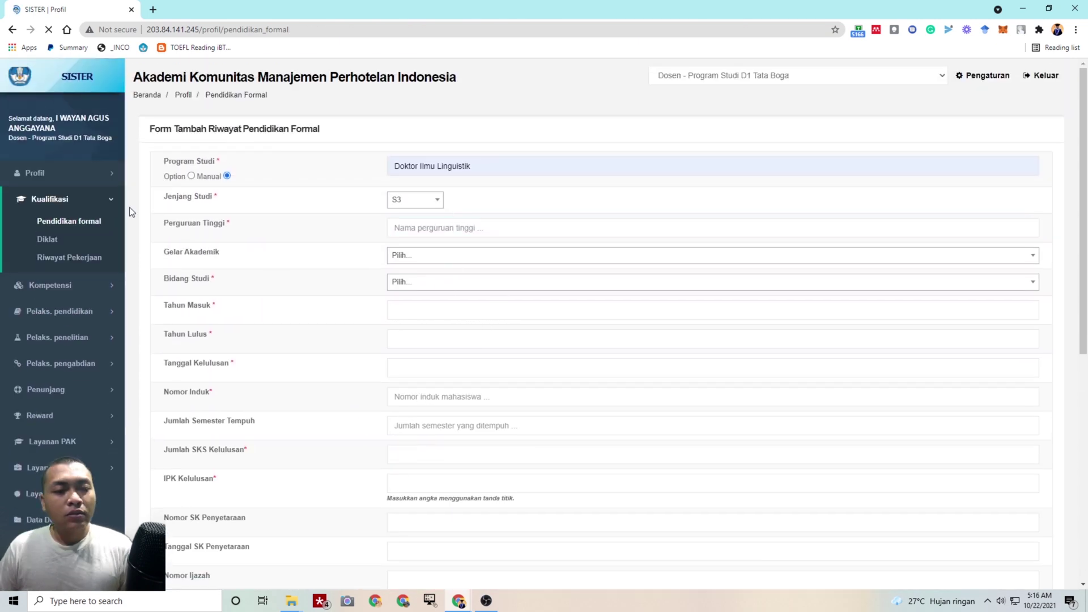
Show the DITANGGUHKAN change requests, zoom in to read the remark, and open that submission's details
{"action": "left_click", "coordinate": [1047, 163]}
{"action": "left_click", "coordinate": [427, 157]}
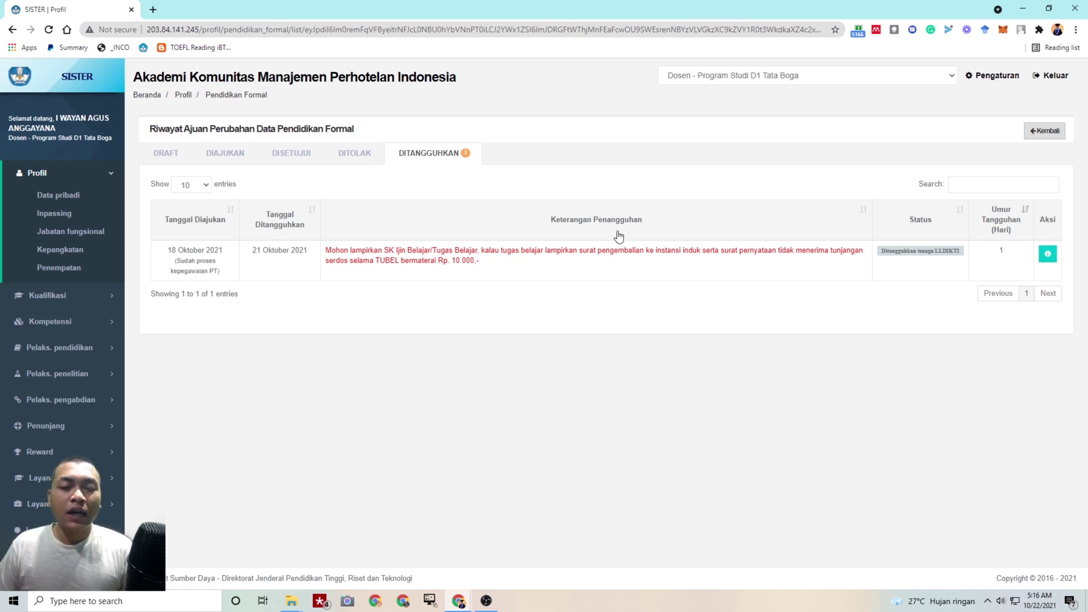
{"action": "key", "text": "ctrl+plus"}
{"action": "key", "text": "ctrl+plus"}
{"action": "key", "text": "ctrl+plus"}
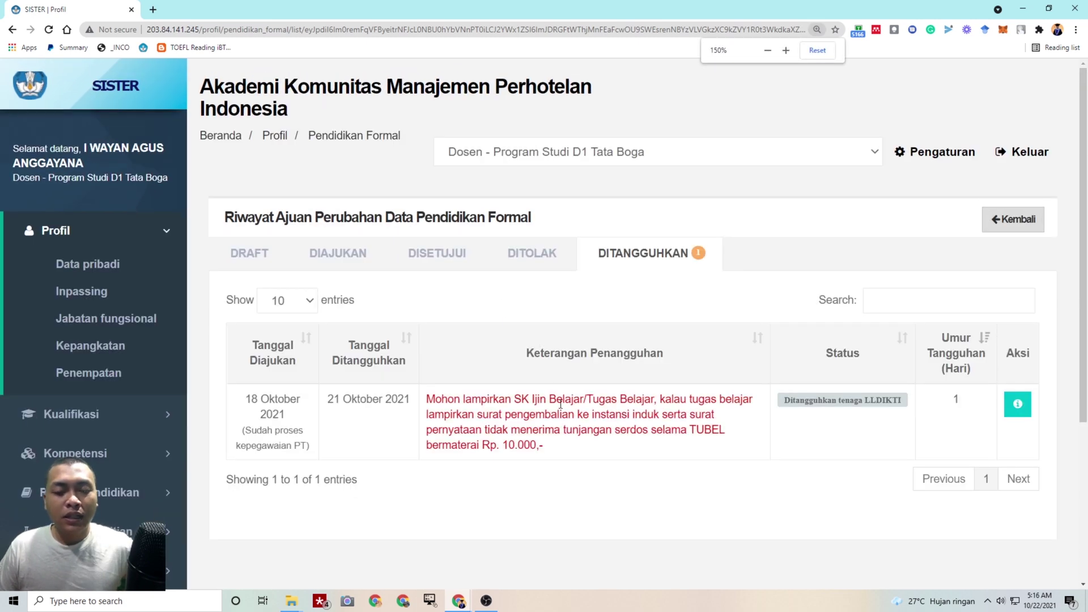
{"action": "scroll", "coordinate": [567, 397], "scroll_direction": "down", "scroll_amount": 1}
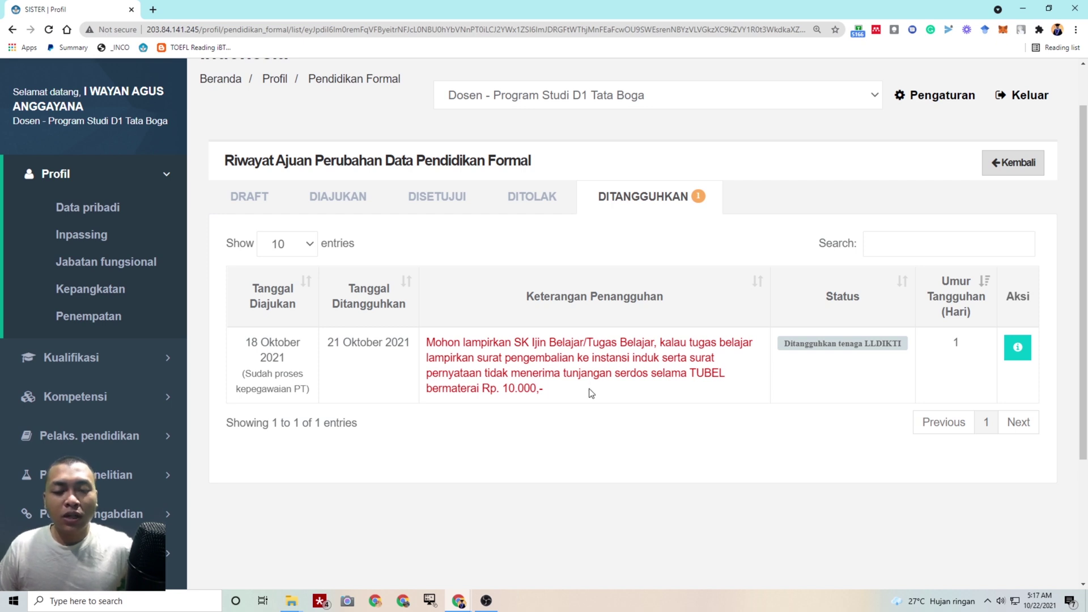
{"action": "key", "text": "ctrl+minus"}
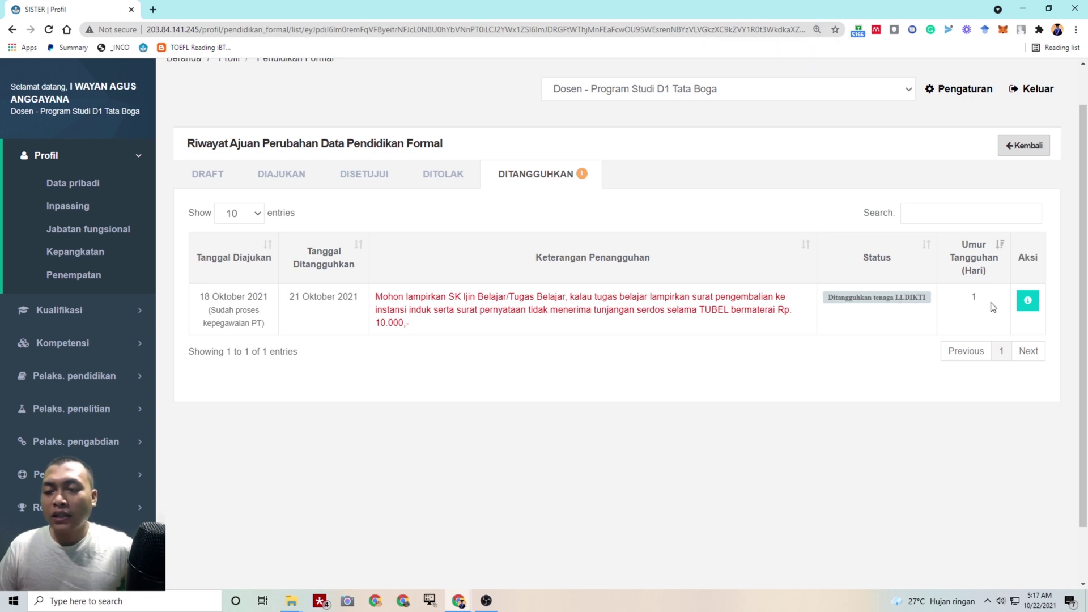
{"action": "left_click", "coordinate": [1029, 305]}
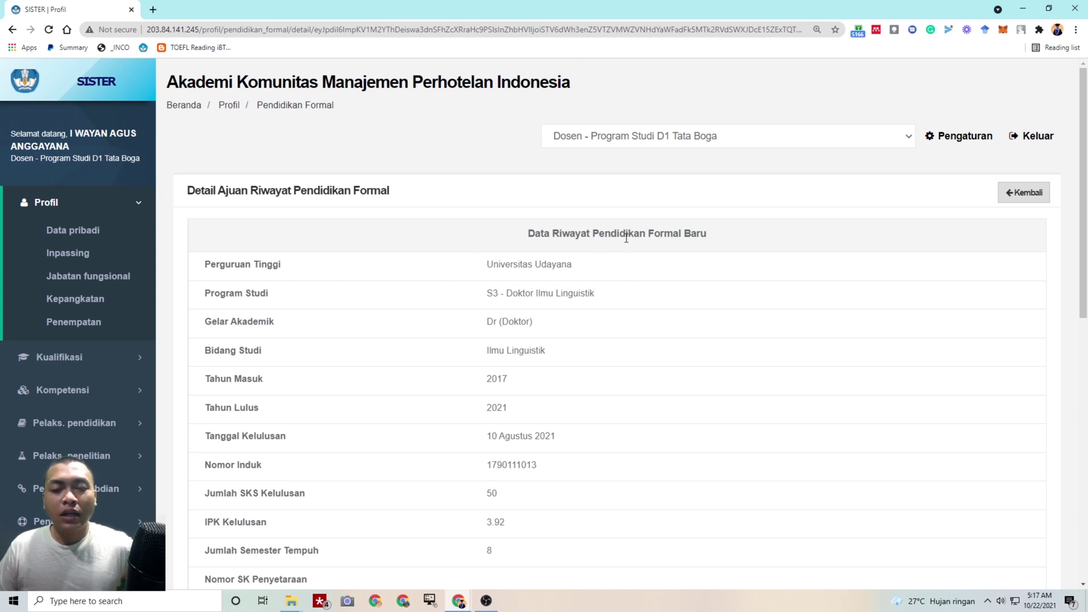
Scroll through the deferred submission's details and documents, selecting the Keterangan Periksa remark text
{"action": "scroll", "coordinate": [626, 238], "scroll_direction": "down", "scroll_amount": 1}
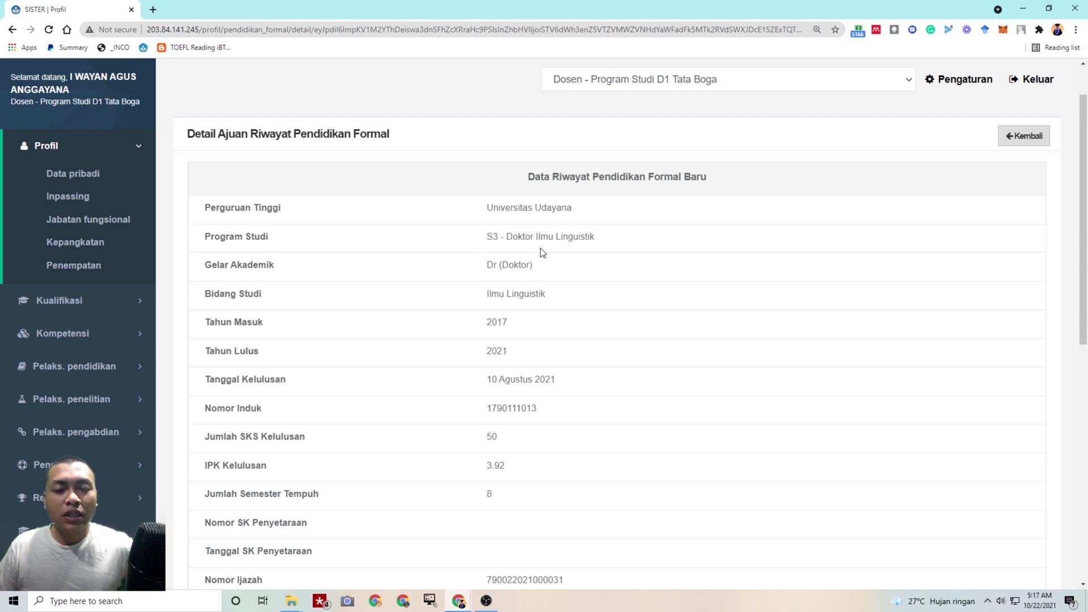
{"action": "scroll", "coordinate": [542, 253], "scroll_direction": "down", "scroll_amount": 1}
{"action": "scroll", "coordinate": [542, 250], "scroll_direction": "down", "scroll_amount": 1}
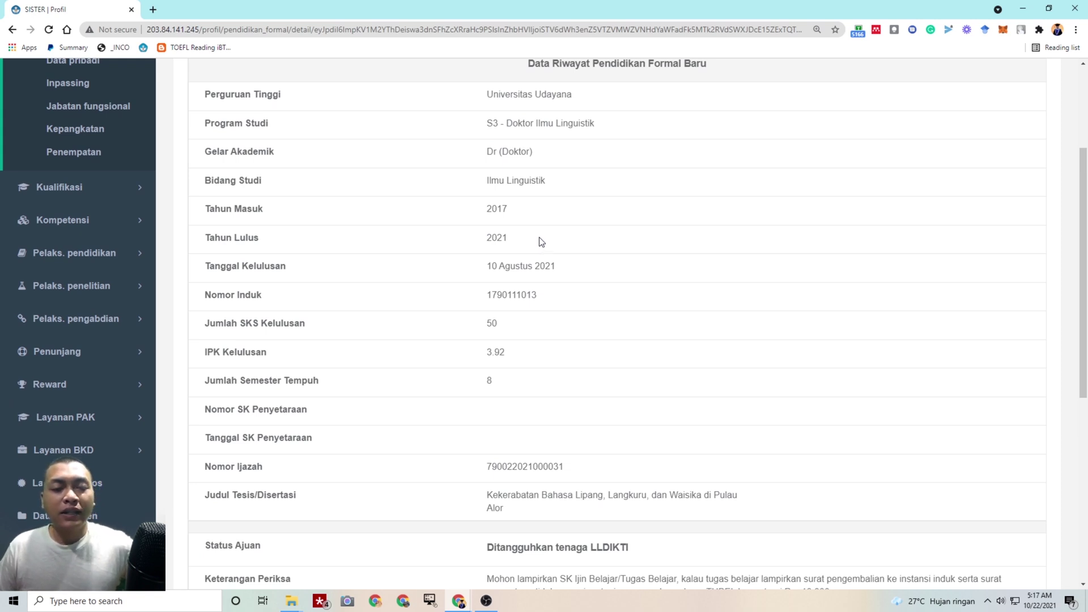
{"action": "scroll", "coordinate": [542, 243], "scroll_direction": "down", "scroll_amount": 3}
{"action": "scroll", "coordinate": [539, 242], "scroll_direction": "down", "scroll_amount": 2}
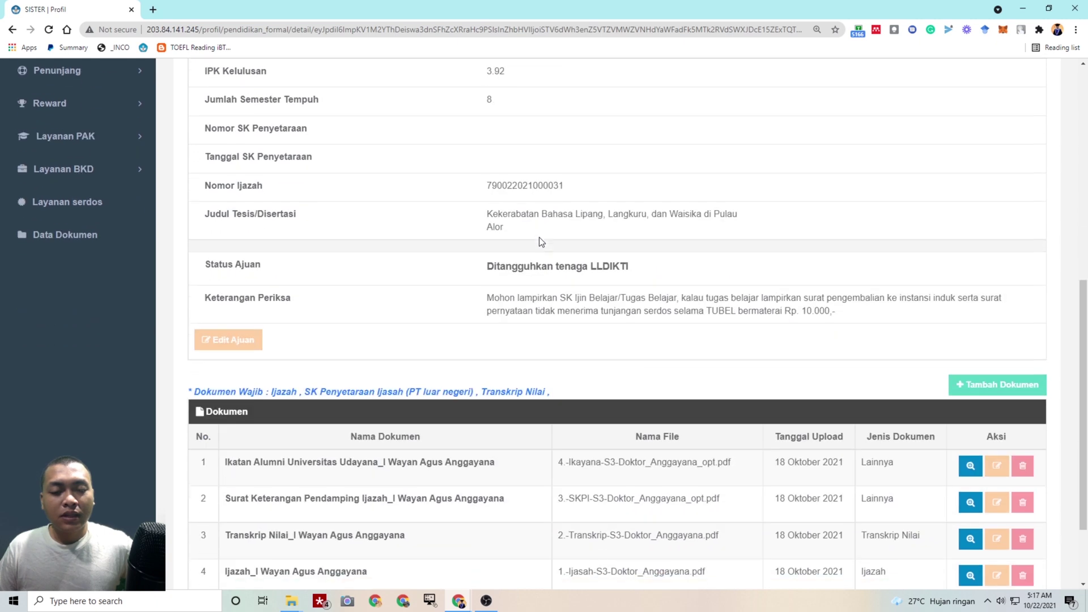
{"action": "left_click_drag", "start_coordinate": [488, 294], "coordinate": [855, 315]}
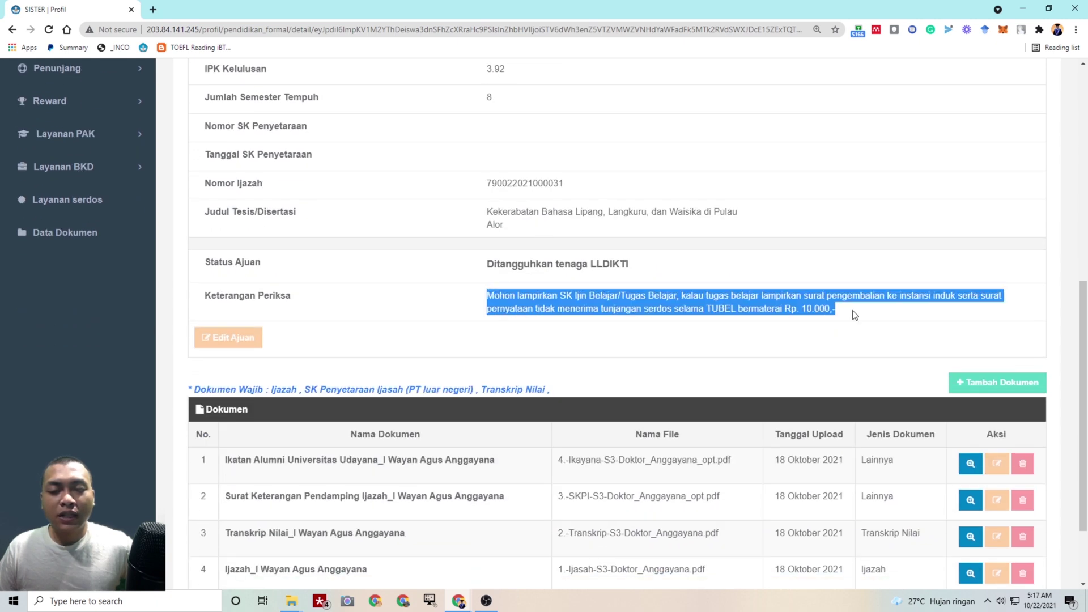
{"action": "left_click", "coordinate": [586, 304]}
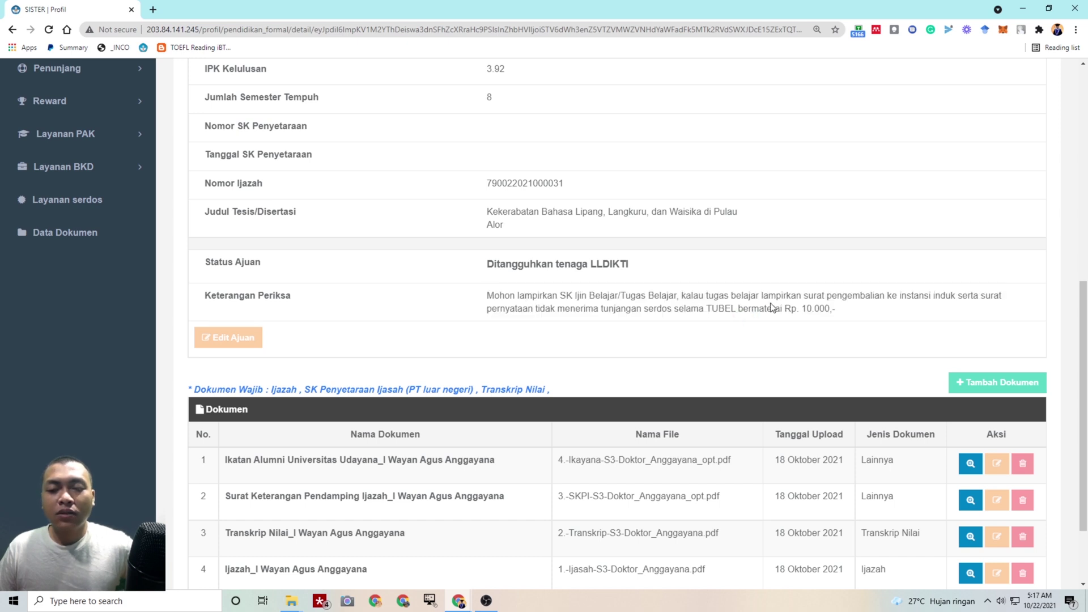
{"action": "scroll", "coordinate": [856, 292], "scroll_direction": "down", "scroll_amount": 2}
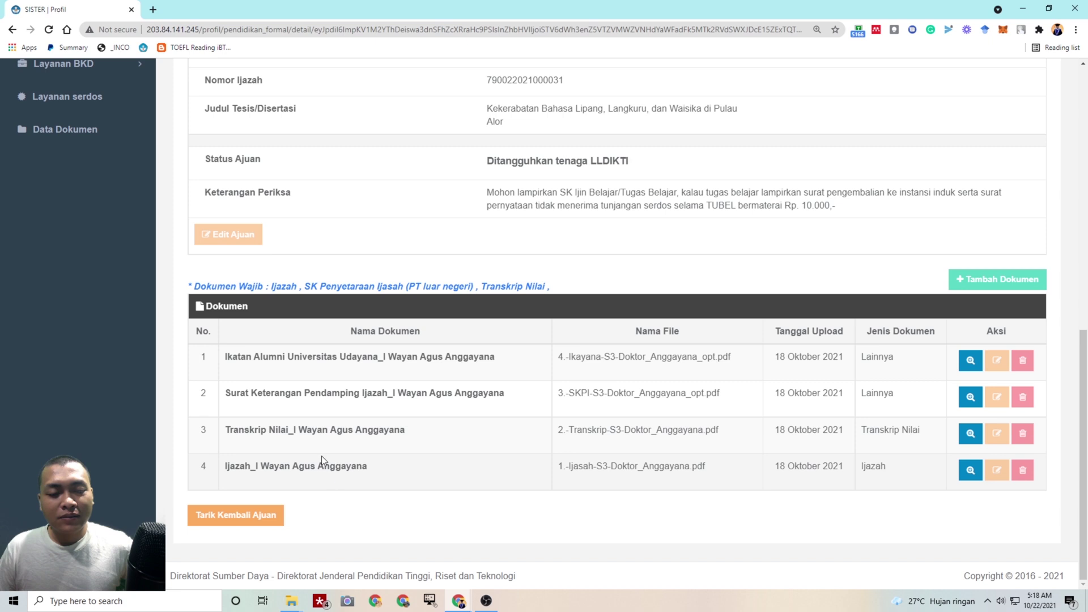
Withdraw the deferred S3 submission with Tarik Kembali Ajuan, confirming with Ya
{"action": "left_click", "coordinate": [254, 517]}
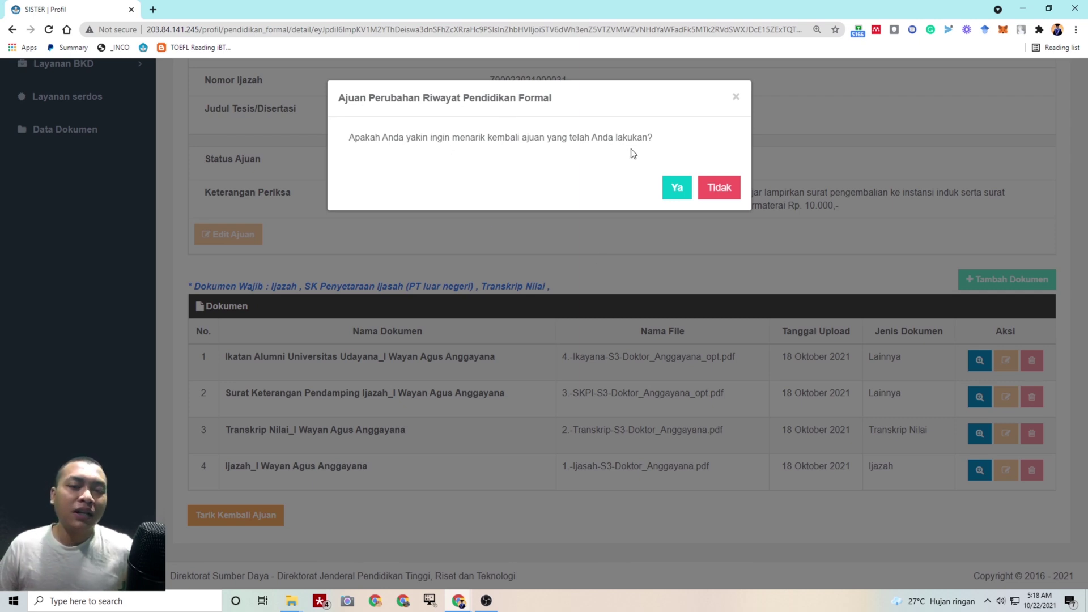
{"action": "left_click", "coordinate": [673, 189]}
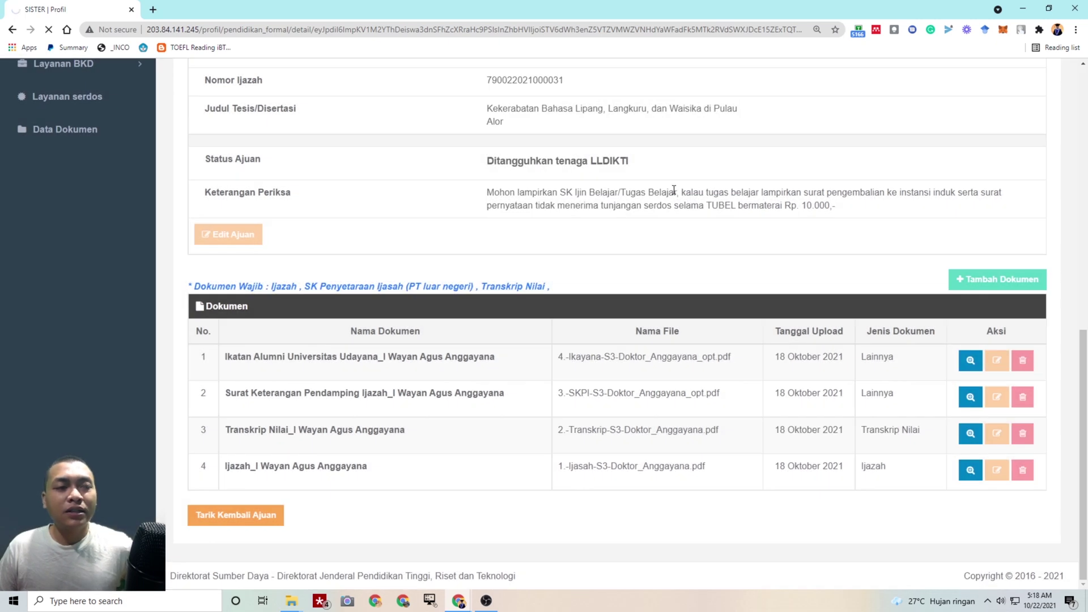
{"action": "scroll", "coordinate": [682, 170], "scroll_direction": "up", "scroll_amount": 5}
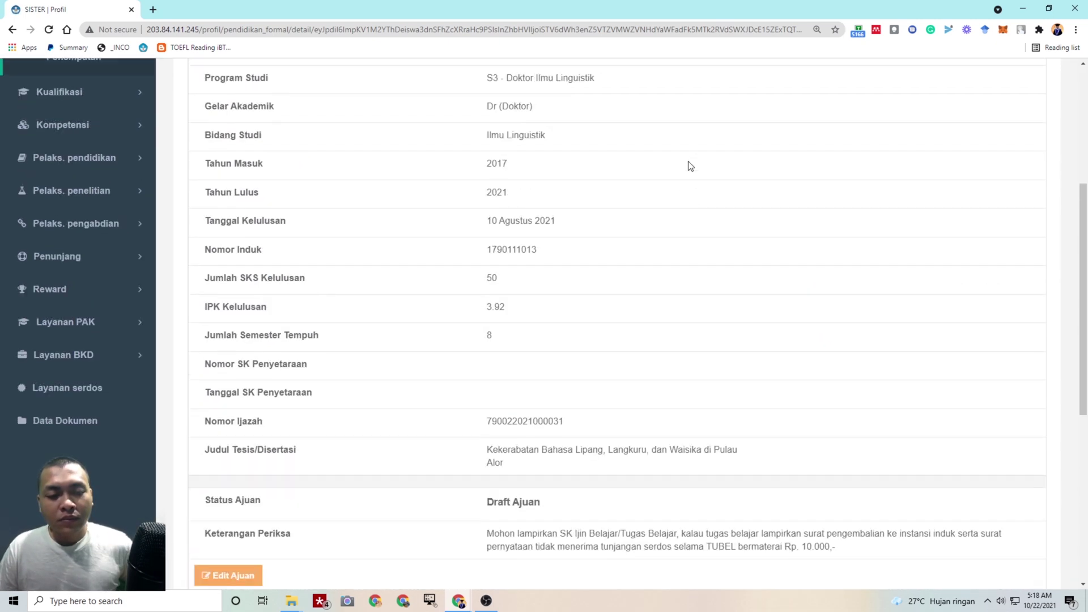
{"action": "scroll", "coordinate": [554, 278], "scroll_direction": "down", "scroll_amount": 6}
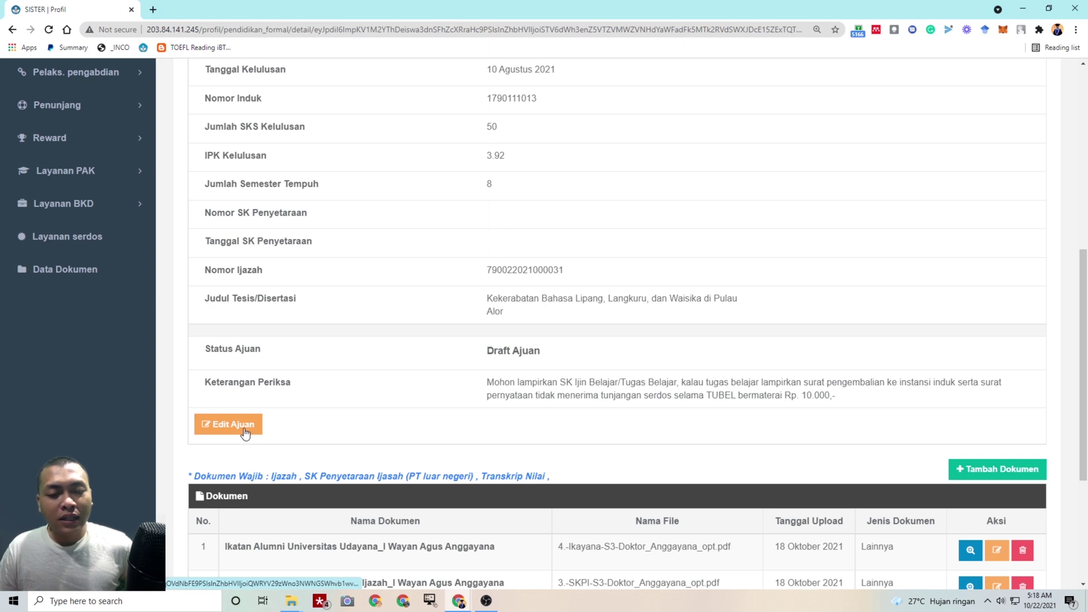
{"action": "scroll", "coordinate": [224, 422], "scroll_direction": "down", "scroll_amount": 4}
Complete the draft with year 2021, date 10/08/2021, 50 credits, GPA 3.92 and dissertation title, then save
{"action": "left_click", "coordinate": [242, 200]}
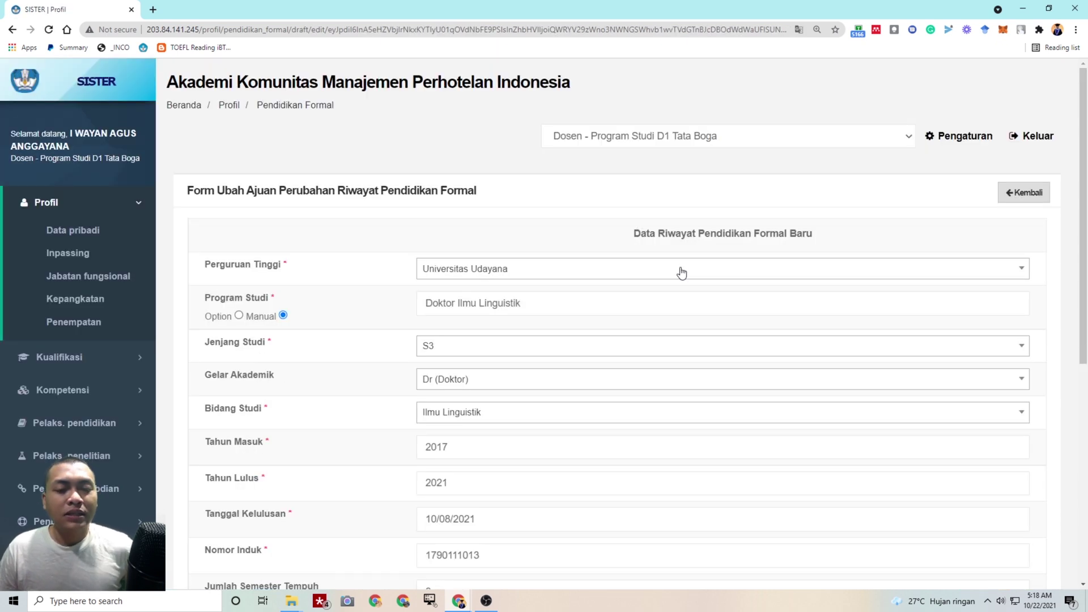
{"action": "scroll", "coordinate": [582, 248], "scroll_direction": "down", "scroll_amount": 1}
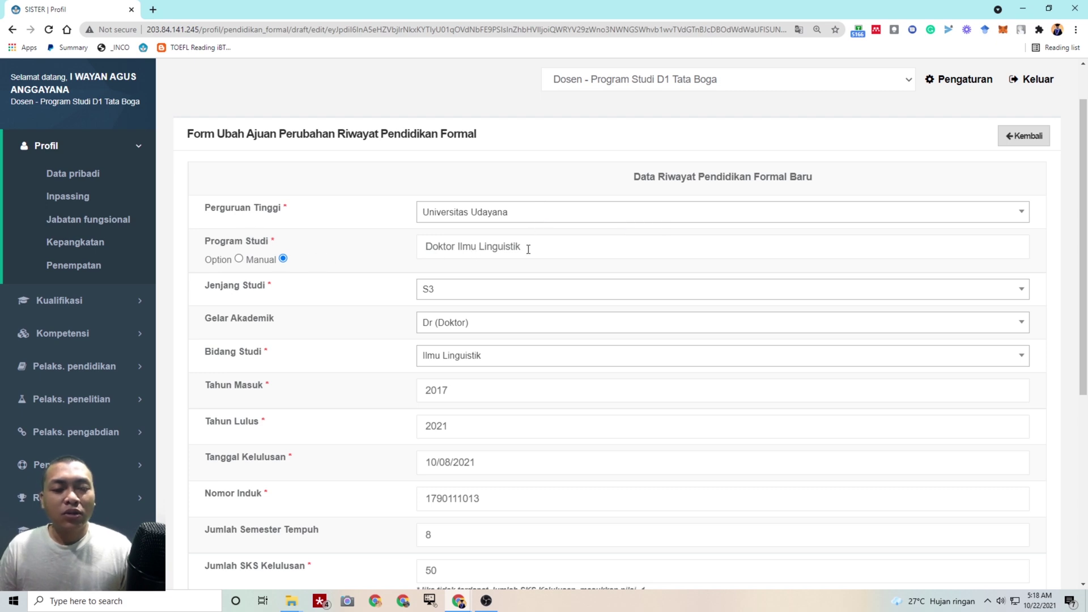
{"action": "scroll", "coordinate": [526, 249], "scroll_direction": "down", "scroll_amount": 1}
{"action": "scroll", "coordinate": [478, 236], "scroll_direction": "down", "scroll_amount": 1}
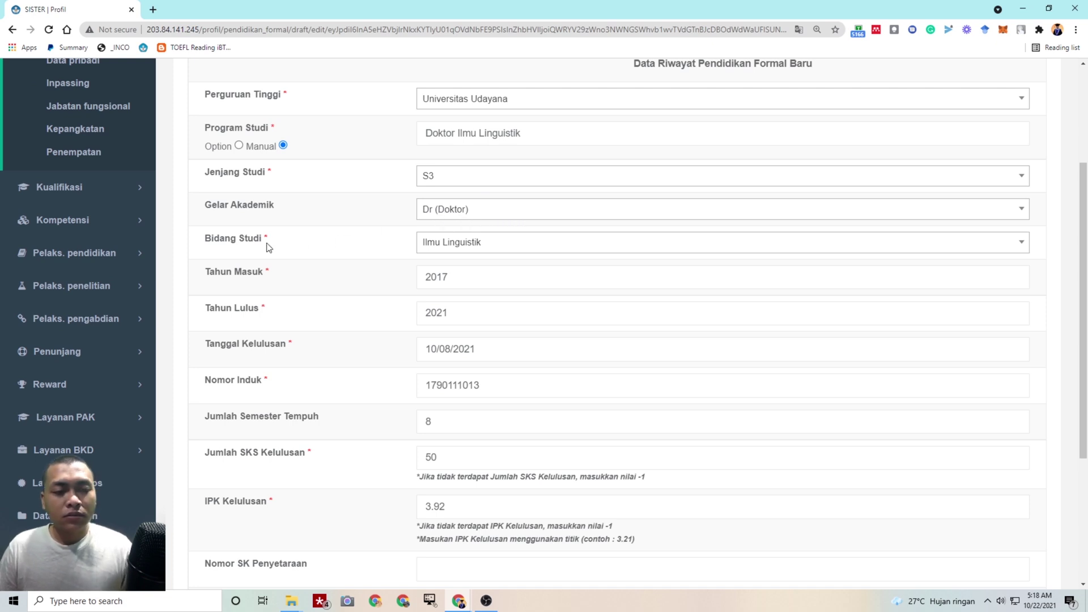
{"action": "scroll", "coordinate": [547, 263], "scroll_direction": "down", "scroll_amount": 1}
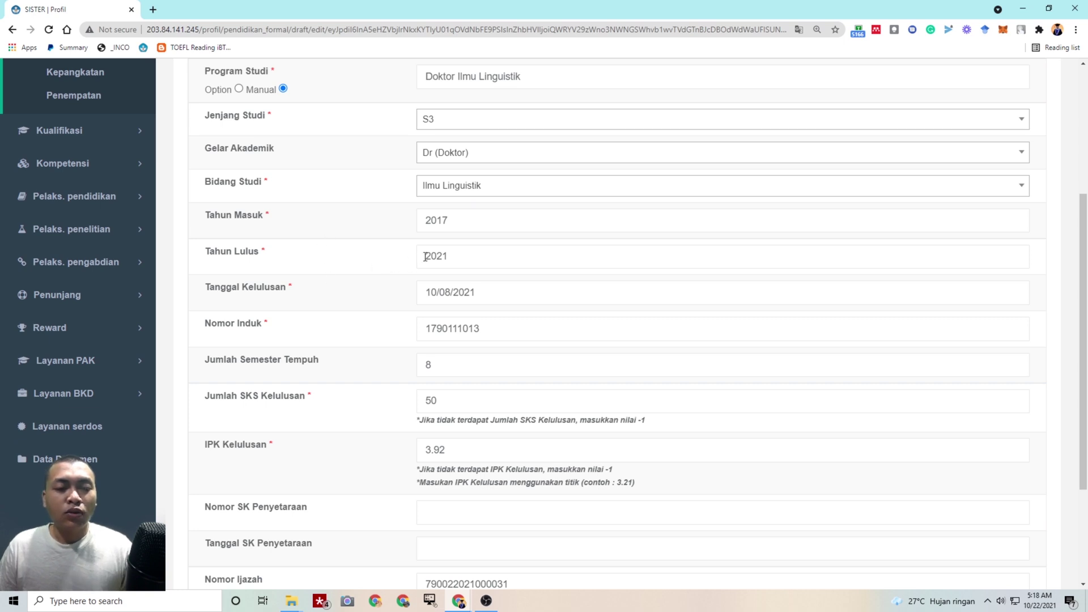
{"action": "scroll", "coordinate": [488, 282], "scroll_direction": "down", "scroll_amount": 1}
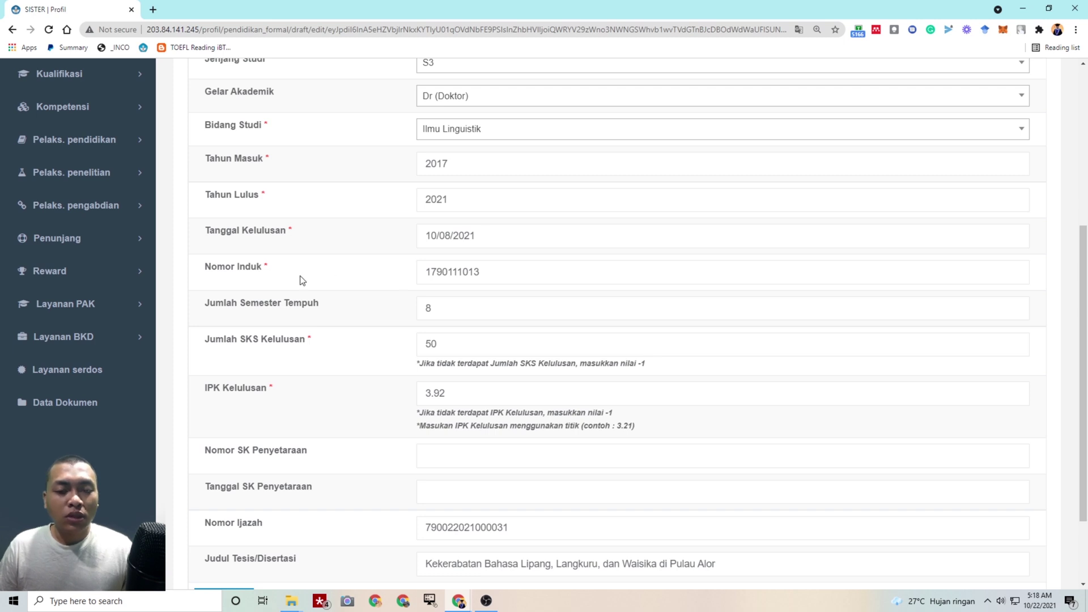
{"action": "scroll", "coordinate": [284, 279], "scroll_direction": "down", "scroll_amount": 1}
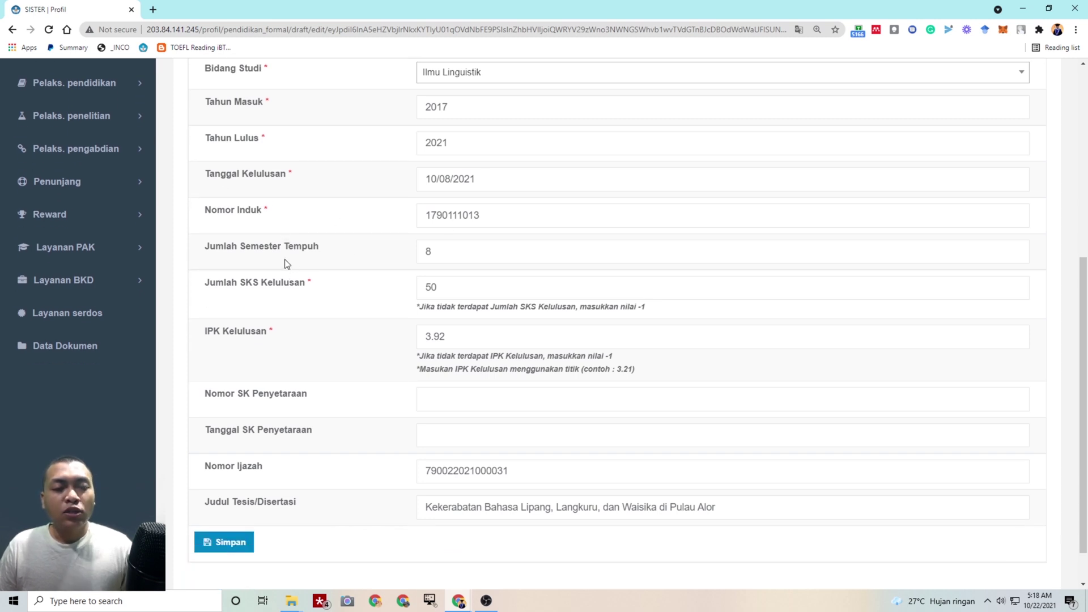
{"action": "scroll", "coordinate": [286, 262], "scroll_direction": "down", "scroll_amount": 1}
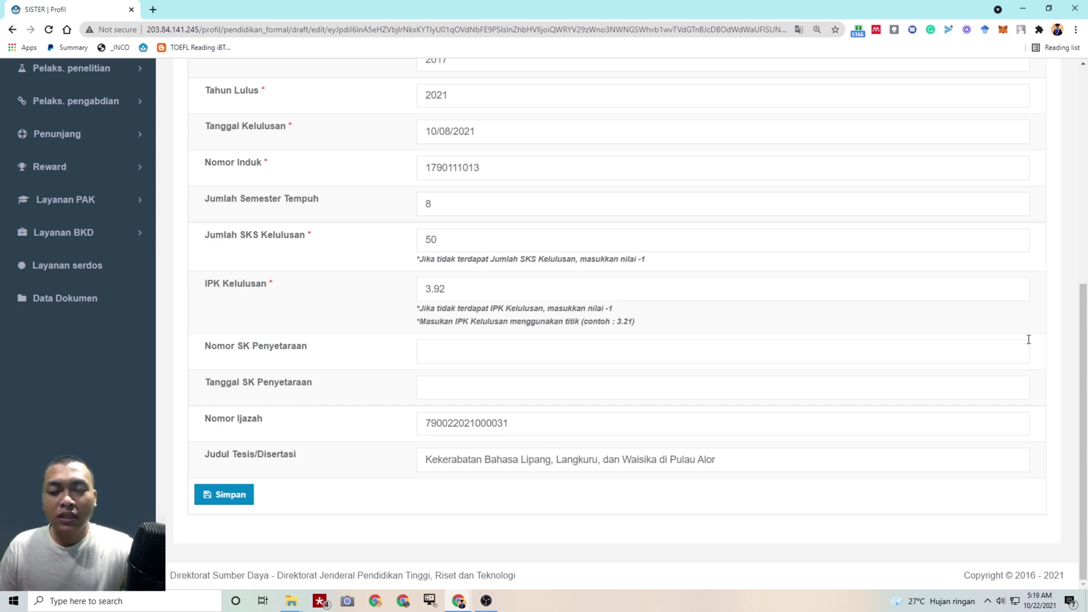
{"action": "mouse_move", "coordinate": [1077, 340]}
{"action": "left_mouse_down"}
{"action": "mouse_move", "coordinate": [1077, 118]}
{"action": "mouse_move", "coordinate": [1076, 340]}
{"action": "left_mouse_up"}
{"action": "left_click", "coordinate": [245, 498]}
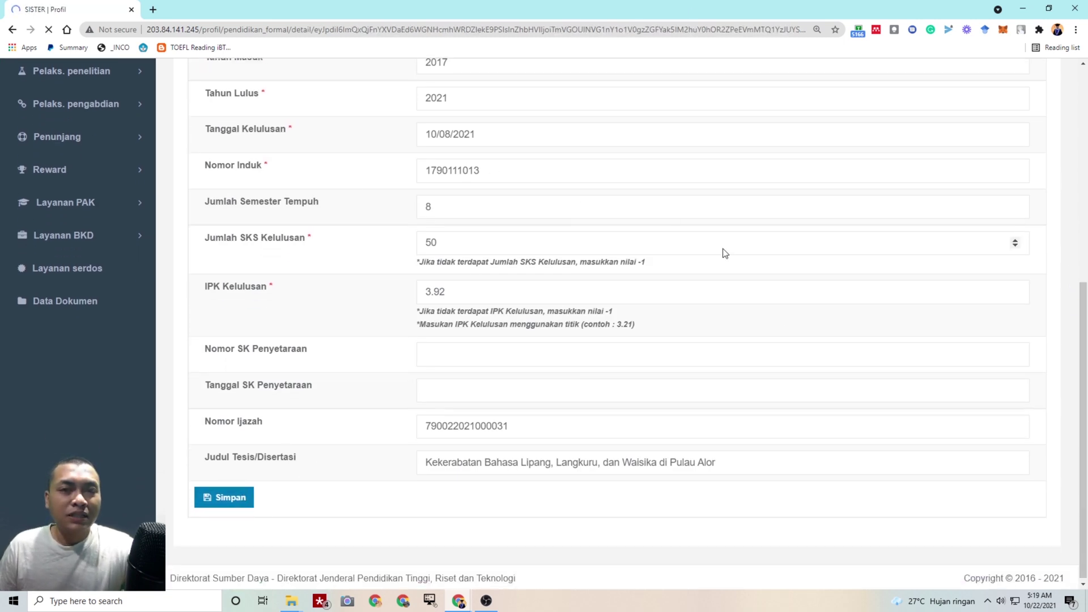
Preview and close the Ijazah and Transkrip Nilai PDFs
{"action": "scroll", "coordinate": [725, 249], "scroll_direction": "down", "scroll_amount": 15}
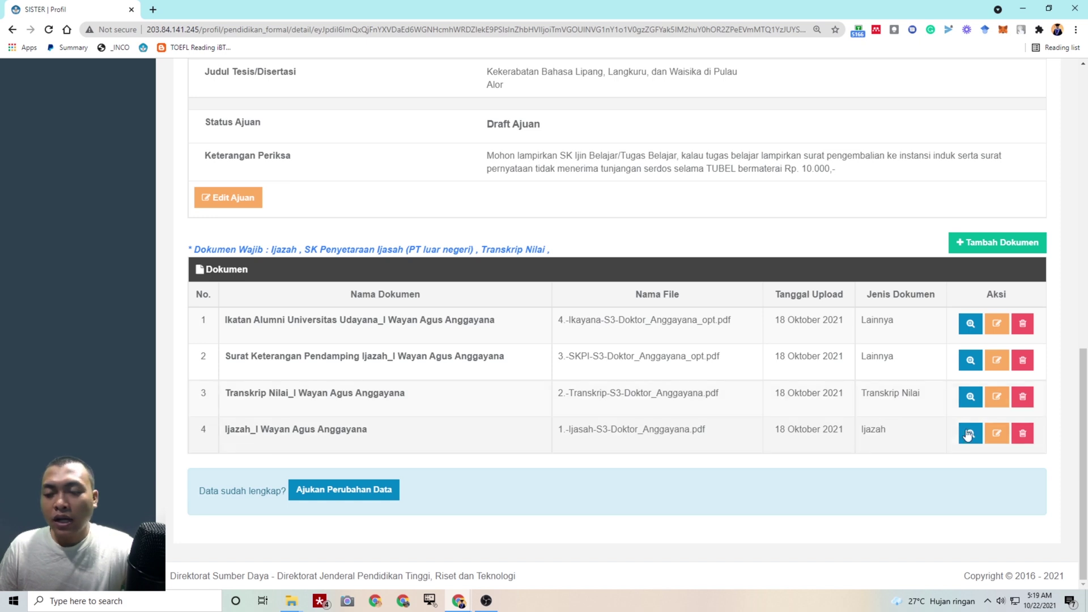
{"action": "left_click", "coordinate": [971, 434]}
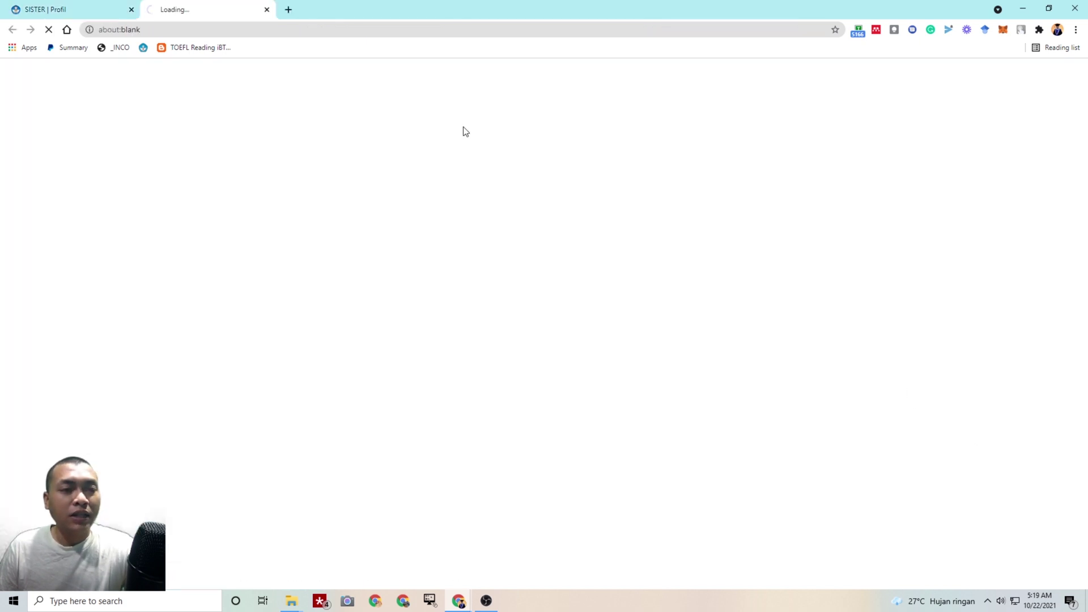
{"action": "left_click", "coordinate": [266, 10]}
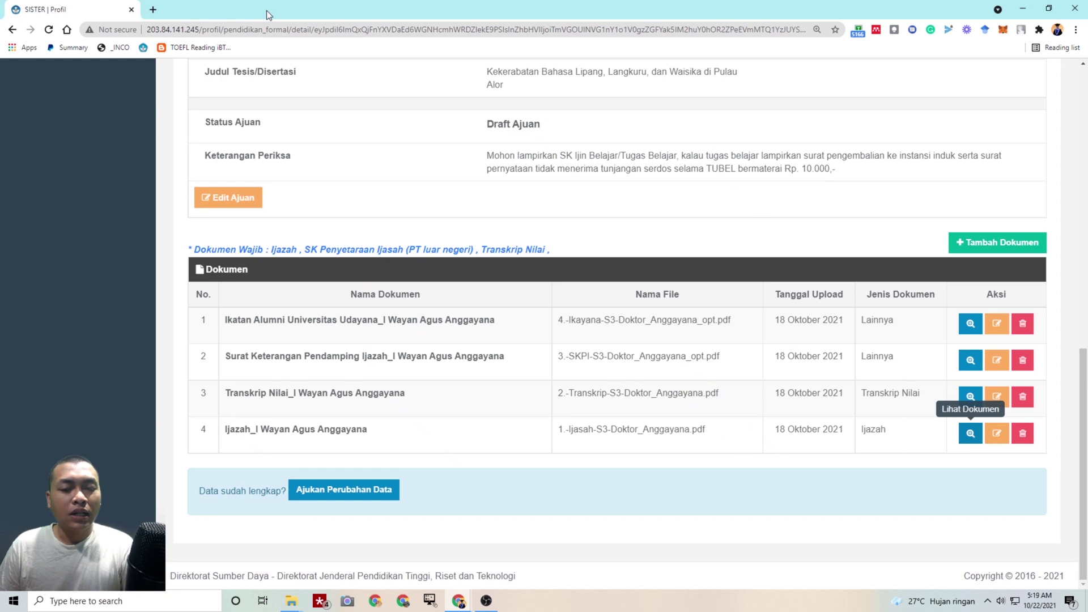
{"action": "left_click", "coordinate": [980, 392]}
{"action": "scroll", "coordinate": [506, 274], "scroll_direction": "down", "scroll_amount": 3}
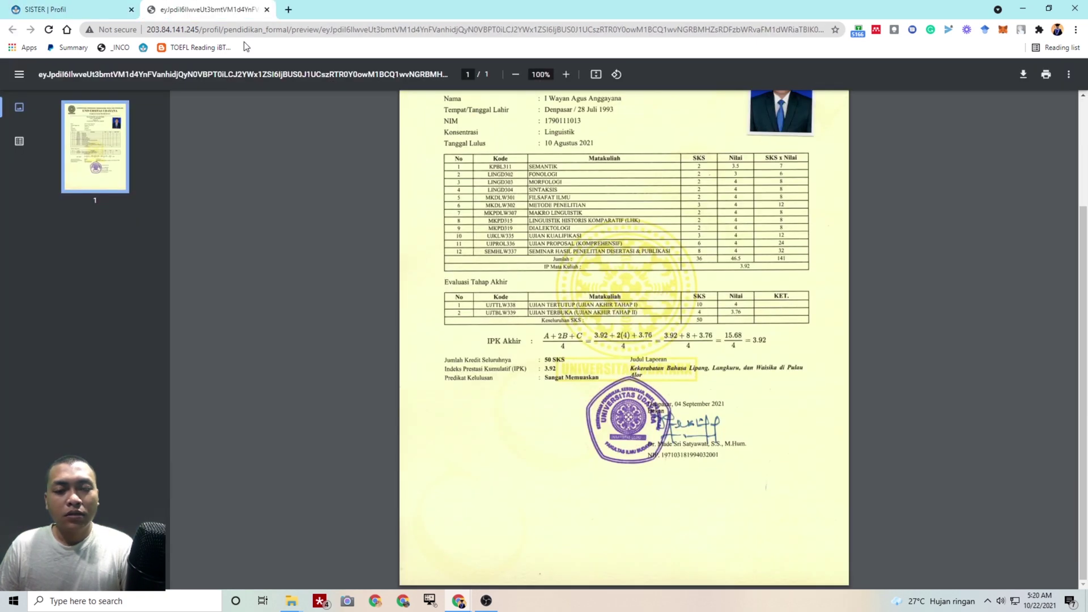
{"action": "left_click", "coordinate": [267, 9]}
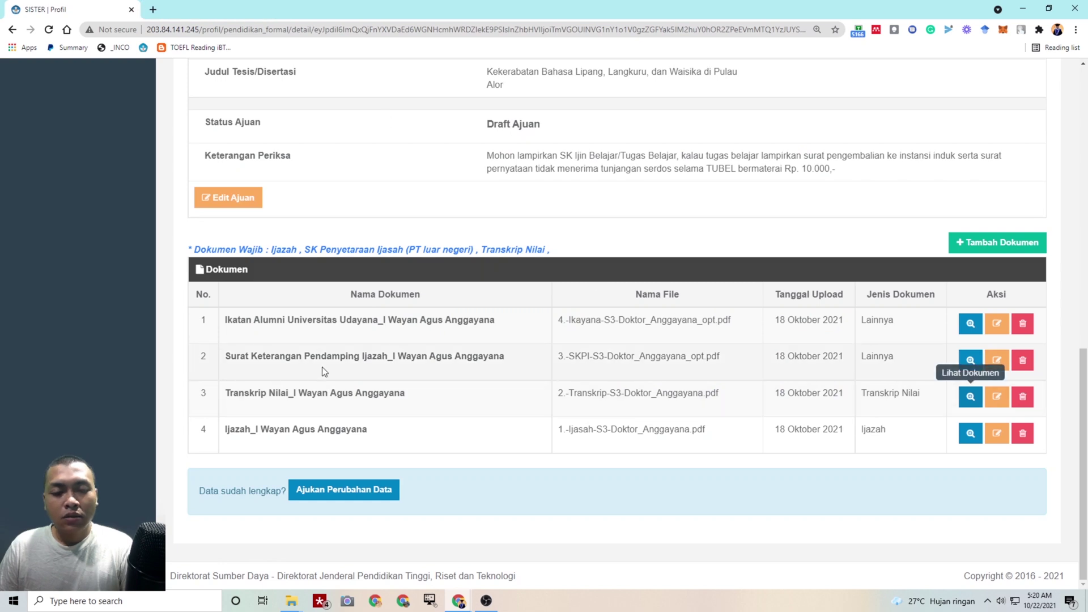
Preview and close the diploma supplement and alumni association PDFs
{"action": "left_click", "coordinate": [969, 356]}
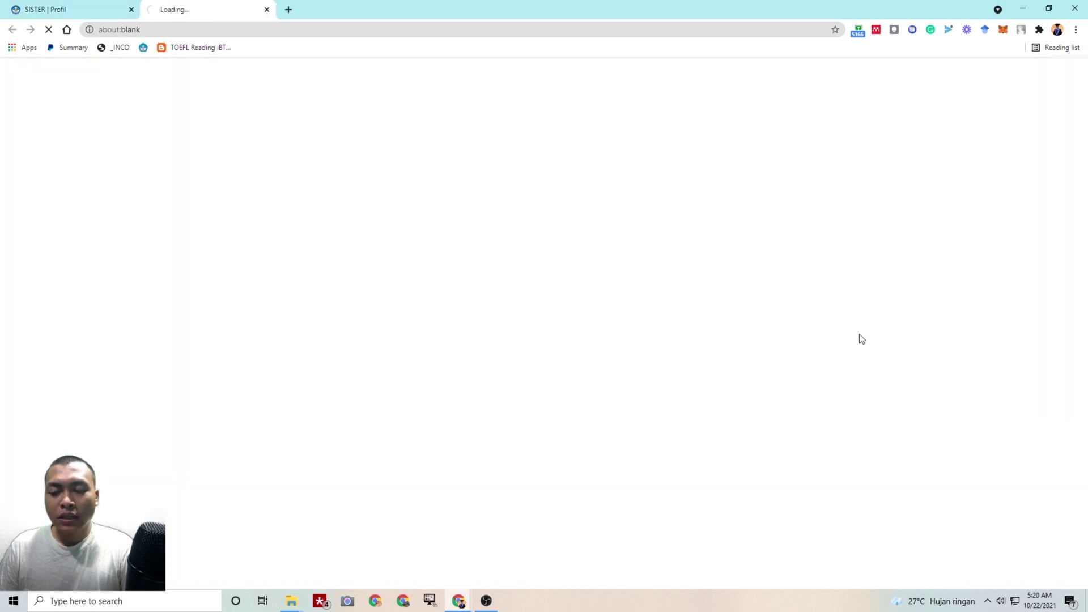
{"action": "scroll", "coordinate": [740, 253], "scroll_direction": "down", "scroll_amount": 3}
{"action": "scroll", "coordinate": [740, 253], "scroll_direction": "down", "scroll_amount": 20}
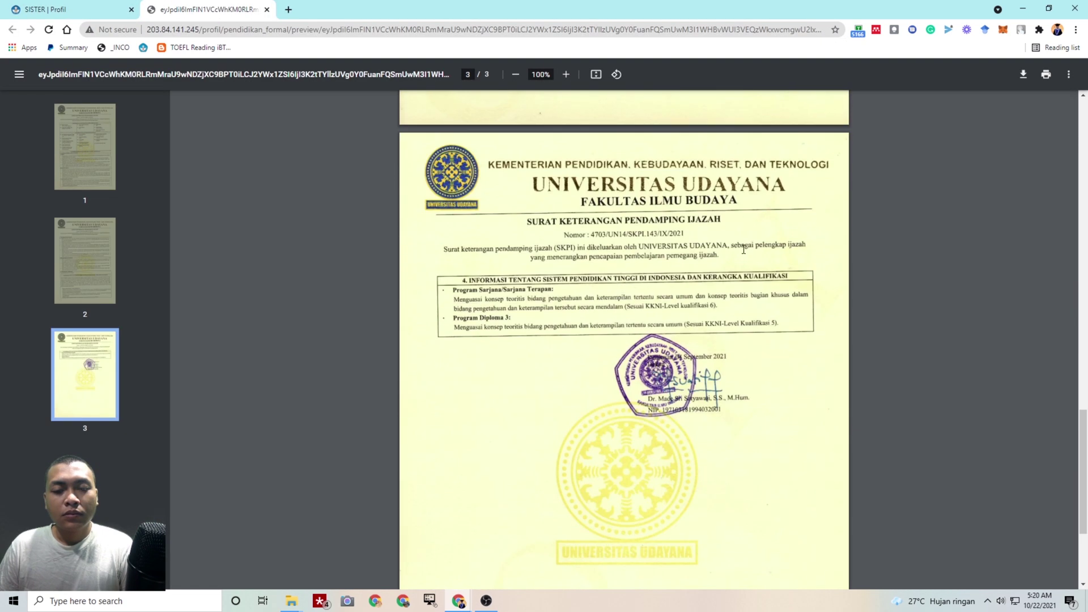
{"action": "left_click", "coordinate": [267, 10]}
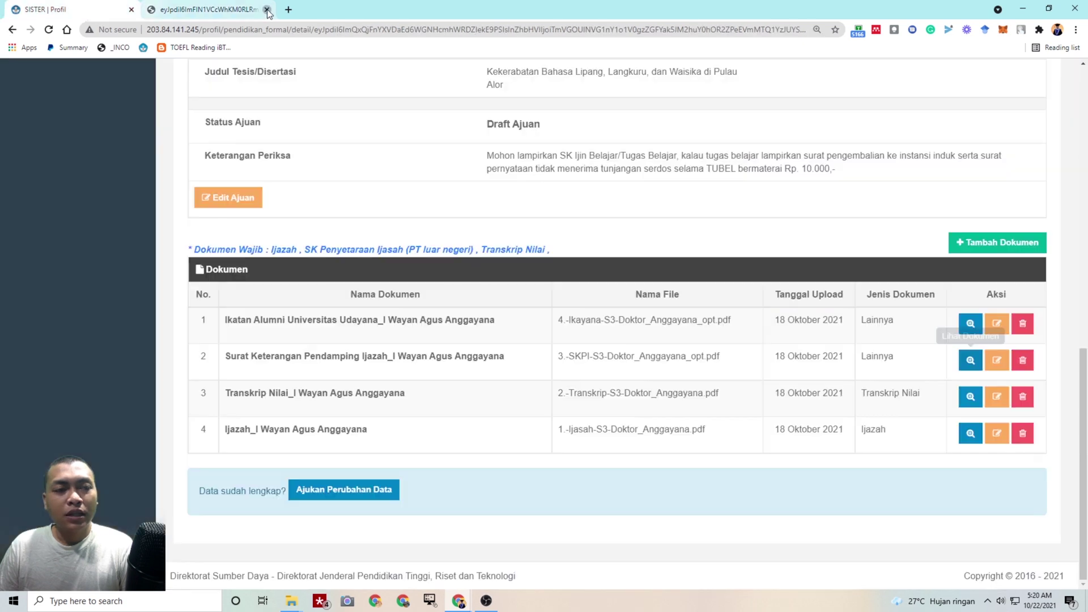
{"action": "left_click", "coordinate": [971, 326]}
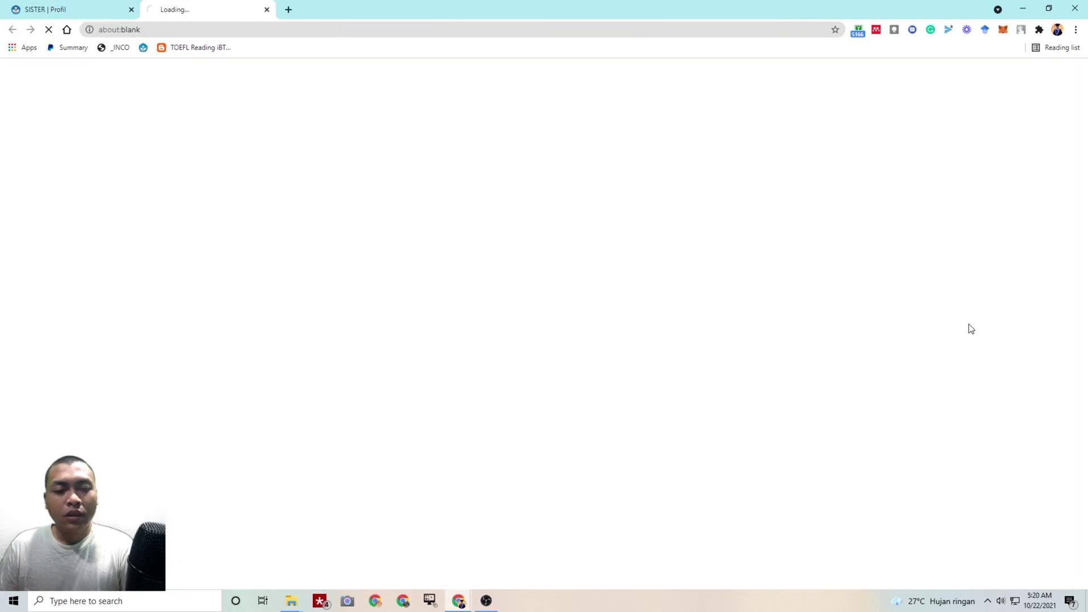
{"action": "scroll", "coordinate": [603, 387], "scroll_direction": "down", "scroll_amount": 20}
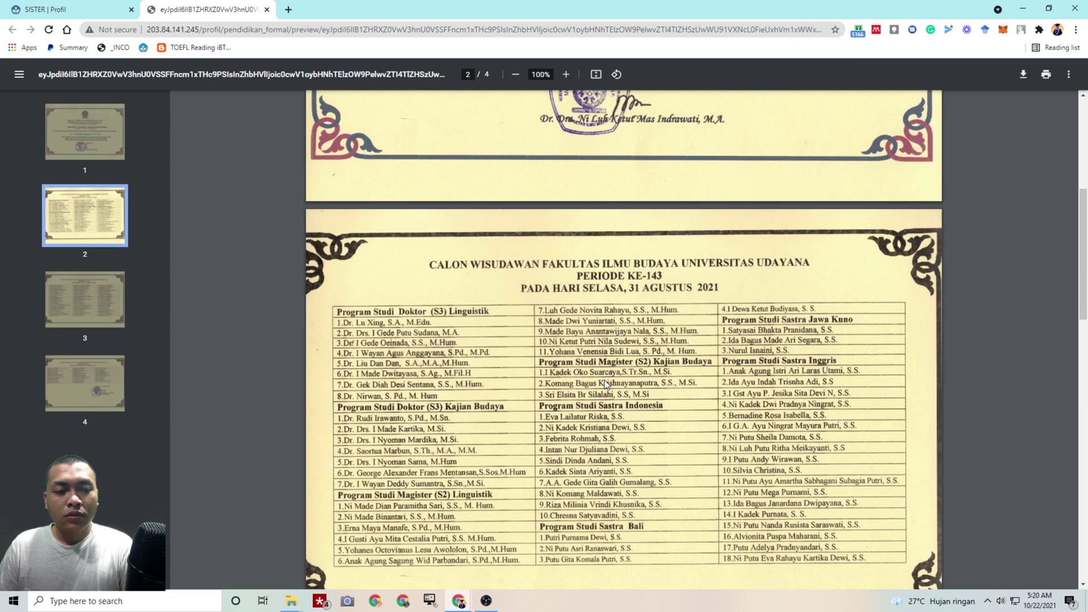
{"action": "left_click", "coordinate": [267, 10]}
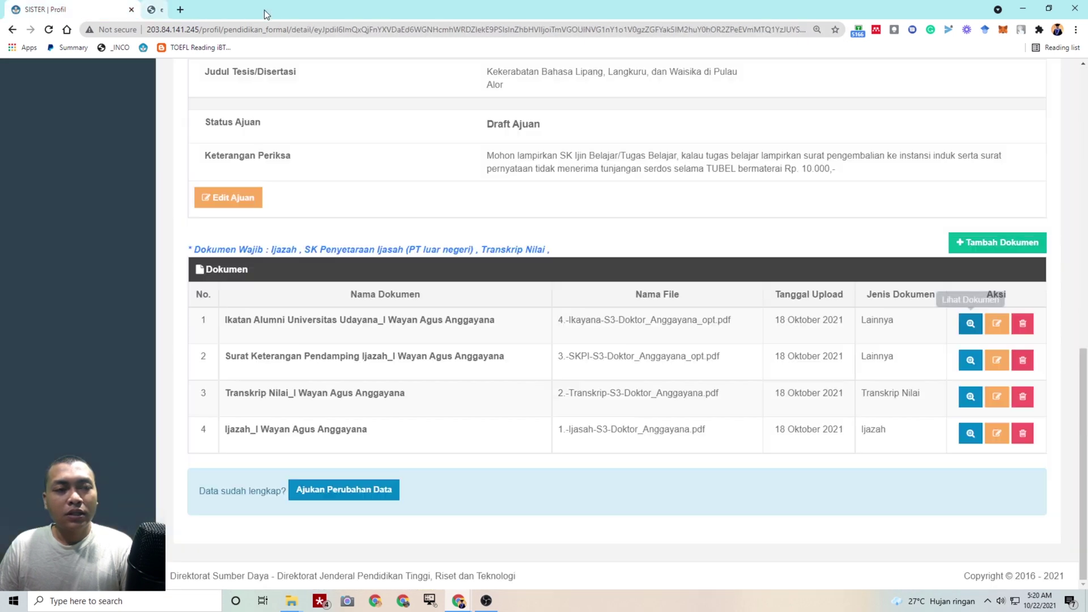
Open the Tambah Dokumen form and arrange the SISTER window side by side with Google Drive
{"action": "left_click", "coordinate": [1005, 247]}
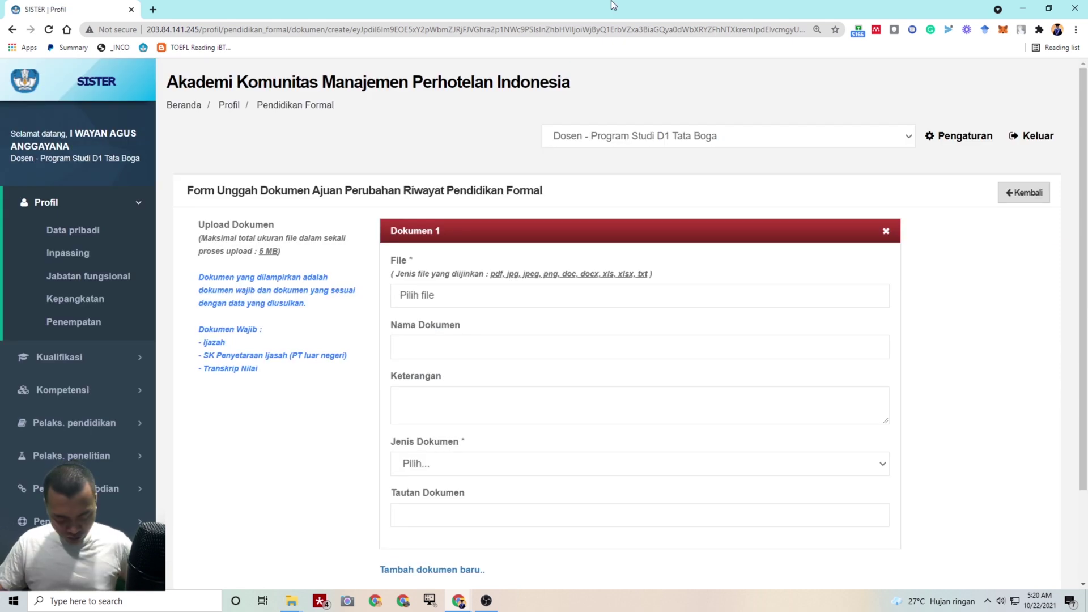
{"action": "key", "text": "super+Left"}
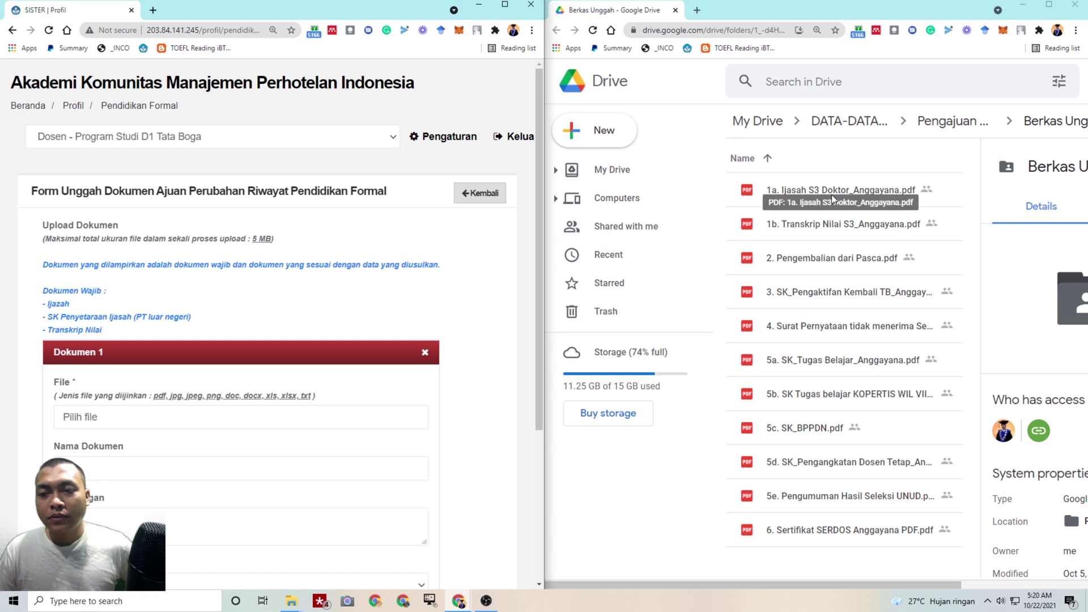
{"action": "key", "text": "alt+Tab"}
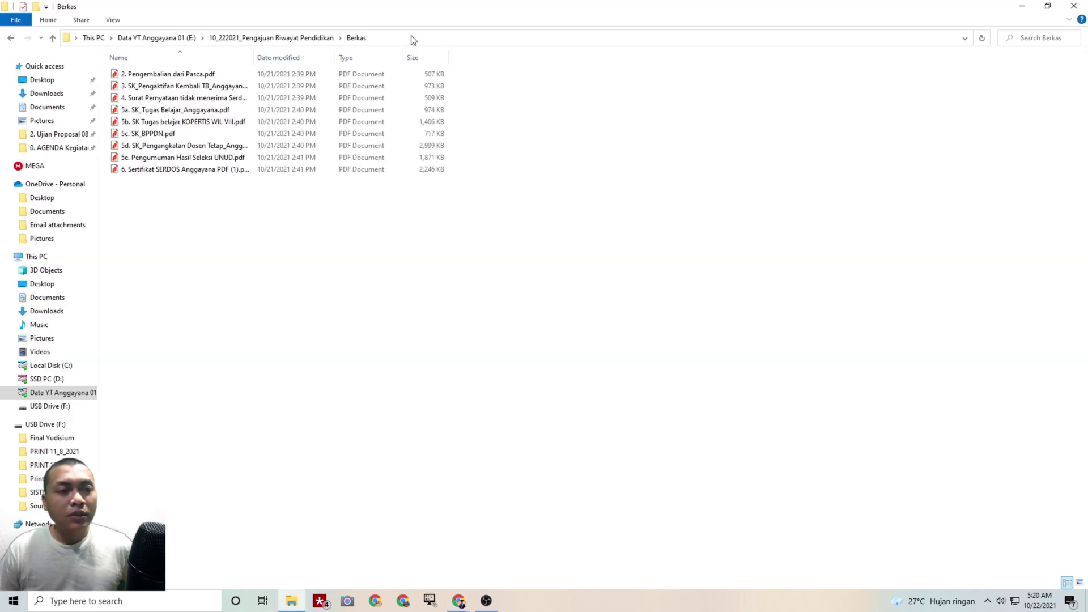
{"action": "left_click", "coordinate": [1013, 5]}
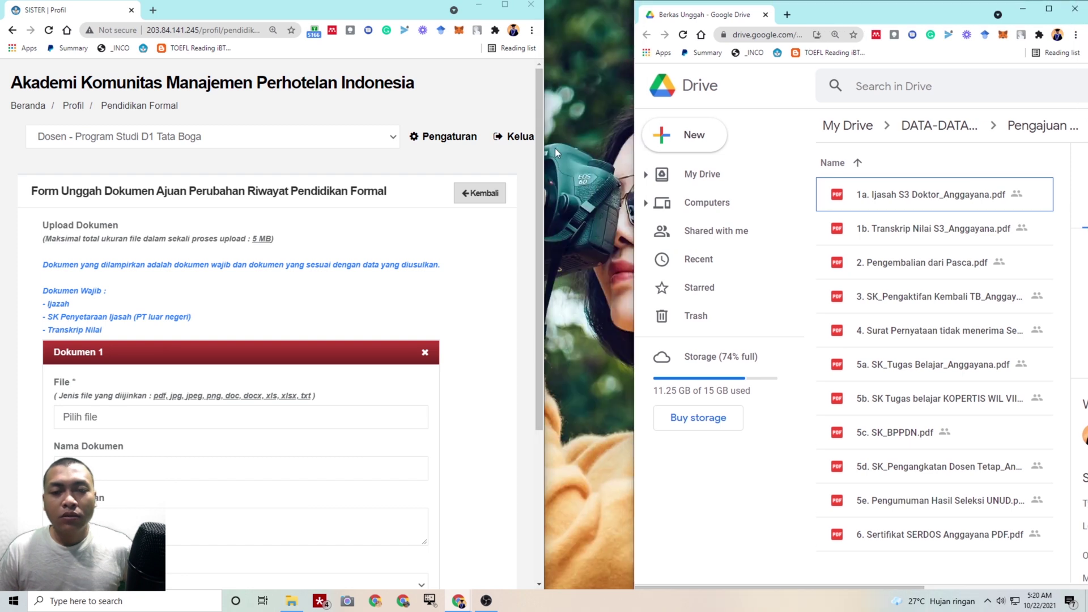
{"action": "left_click_drag", "start_coordinate": [543, 148], "coordinate": [634, 148]}
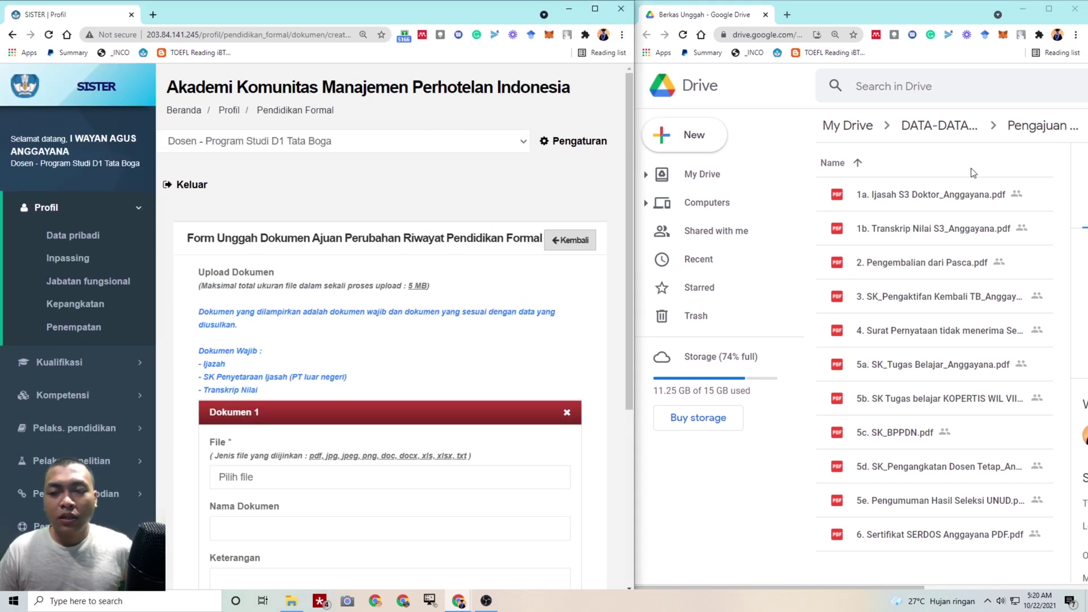
{"action": "scroll", "coordinate": [492, 407], "scroll_direction": "down", "scroll_amount": 5}
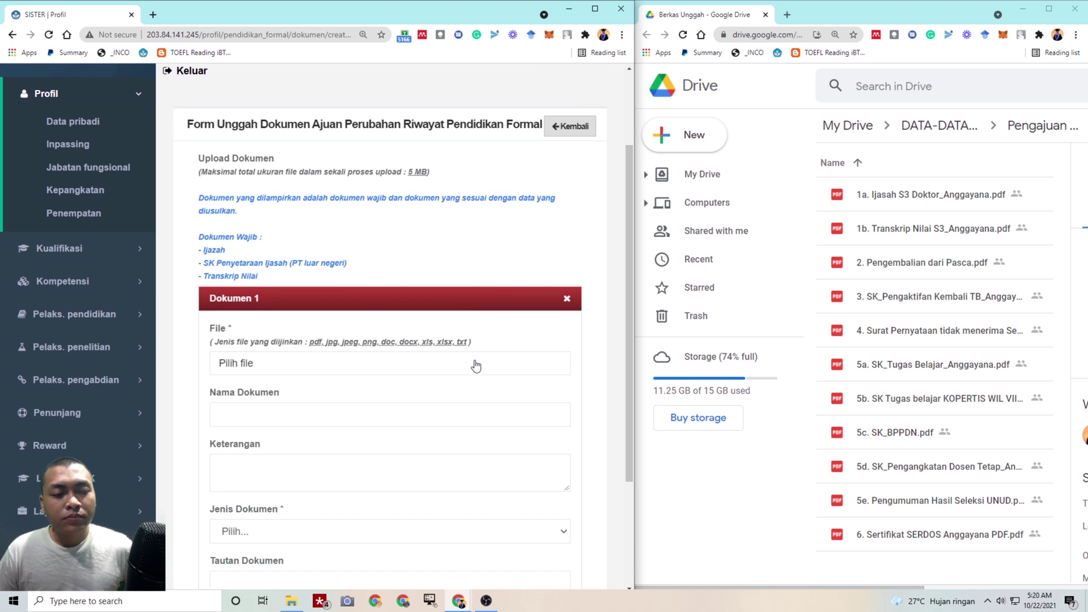
Attach '2. Pengembalian dari Pasca.pdf', using its name as description, with document type Lainnya
{"action": "left_click", "coordinate": [333, 209]}
{"action": "left_click", "coordinate": [197, 85]}
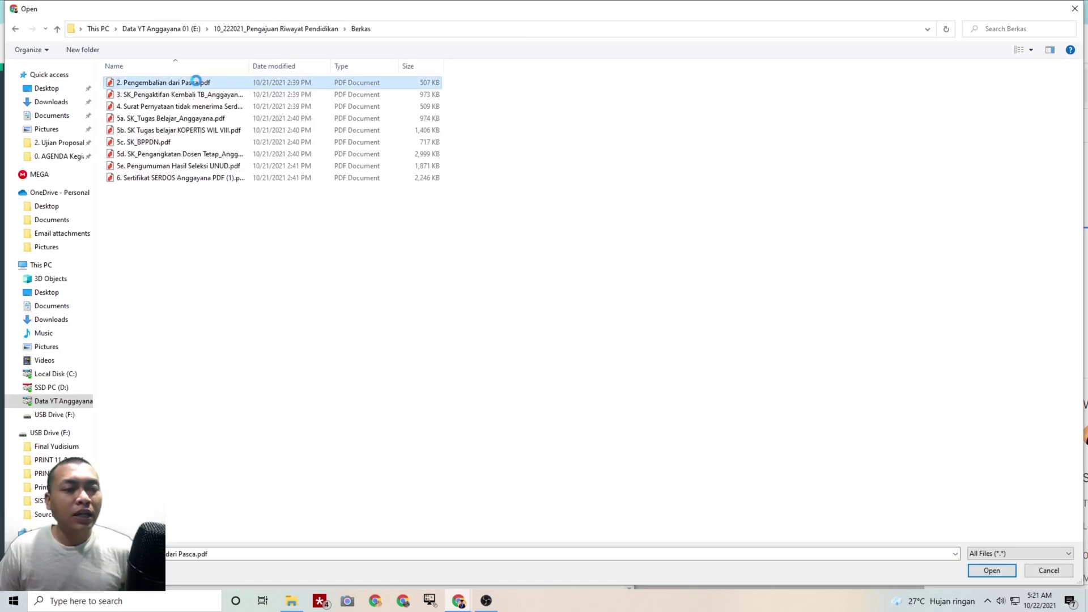
{"action": "left_click", "coordinate": [987, 571]}
{"action": "left_click", "coordinate": [284, 280]}
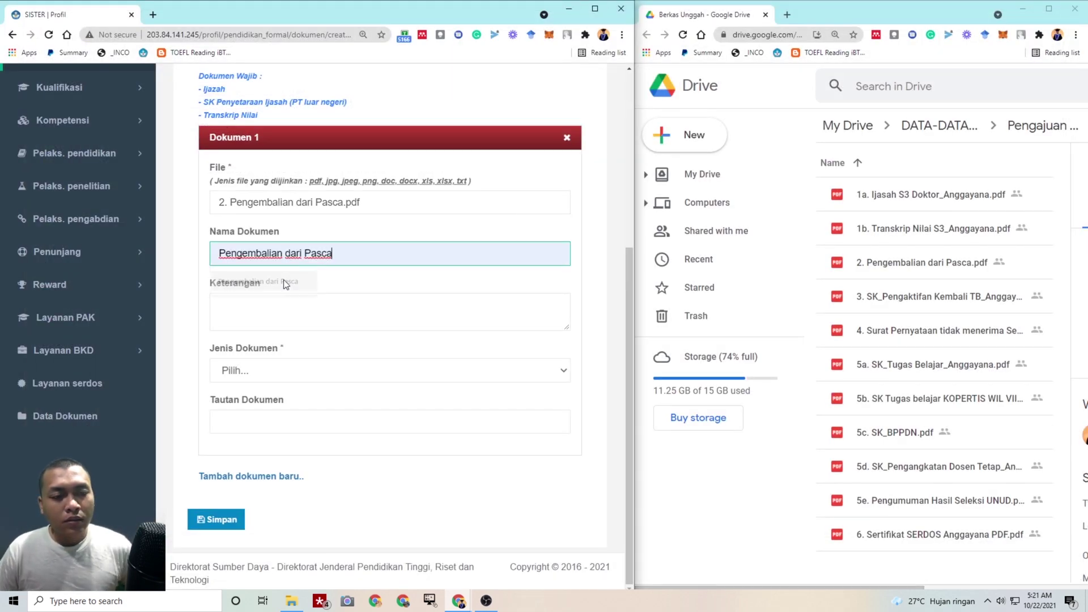
{"action": "left_click_drag", "start_coordinate": [346, 253], "coordinate": [119, 257]}
{"action": "key", "text": "ctrl+c"}
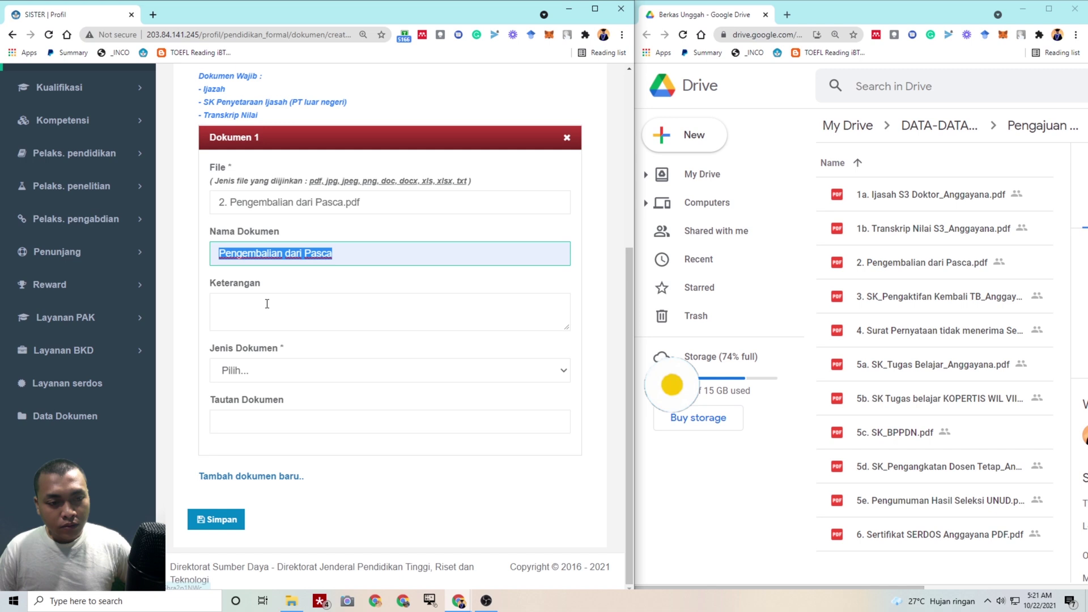
{"action": "left_click", "coordinate": [270, 303]}
{"action": "key", "text": "ctrl+v"}
{"action": "left_click", "coordinate": [297, 380]}
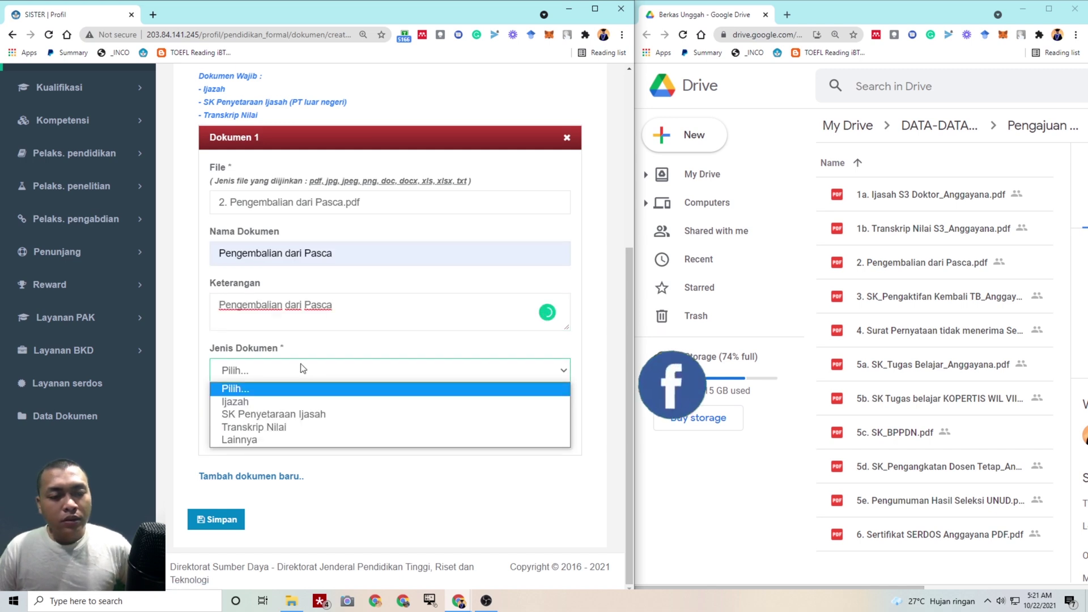
{"action": "left_click", "coordinate": [297, 440]}
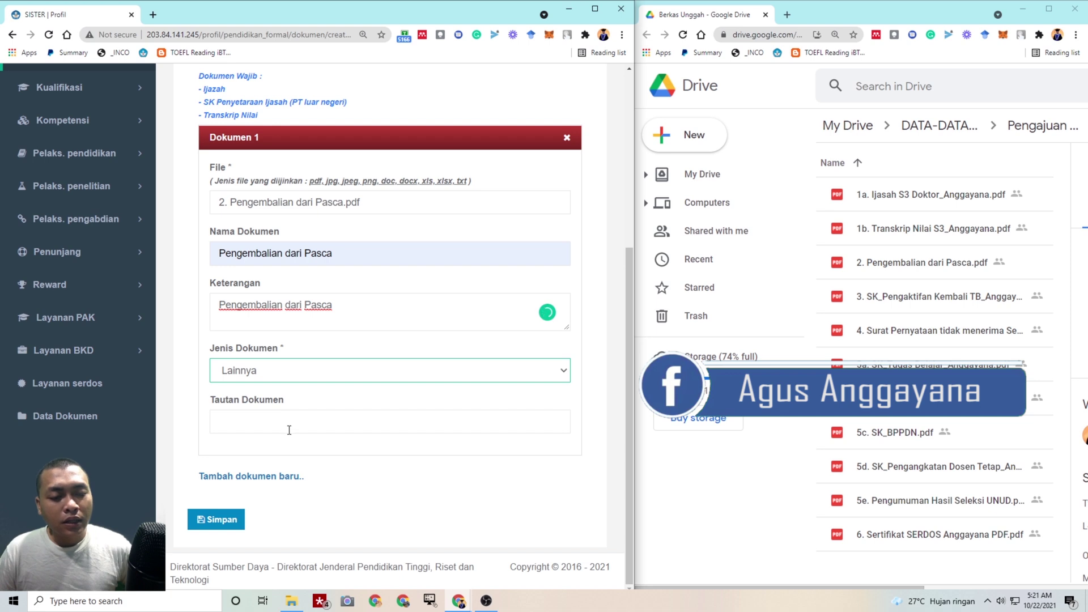
Paste the file's Google Drive share link into Tautan Dokumen and save the document
{"action": "right_click", "coordinate": [922, 264]}
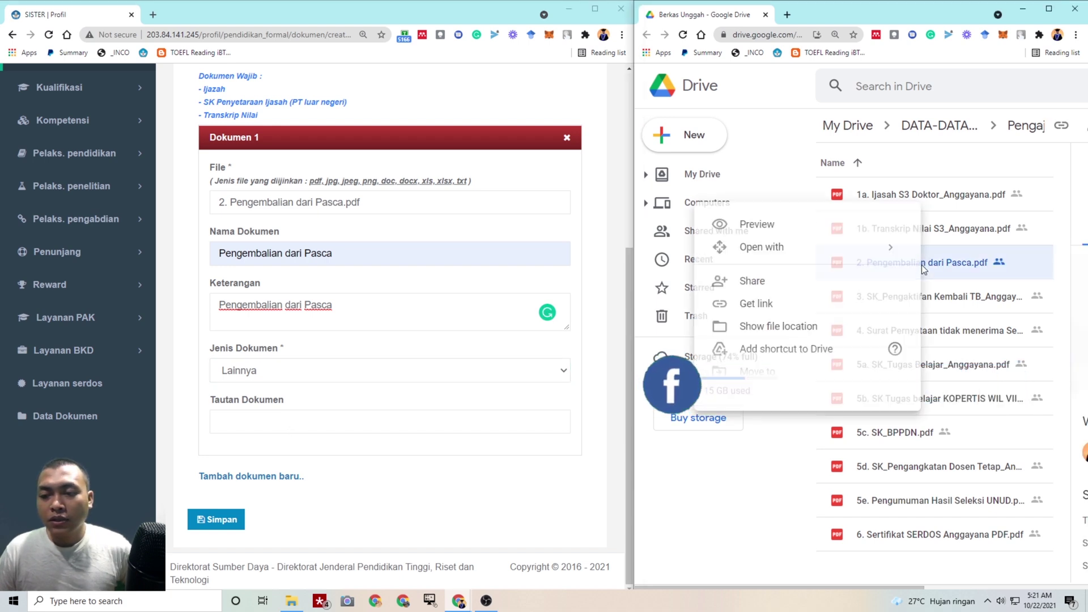
{"action": "left_click", "coordinate": [849, 305]}
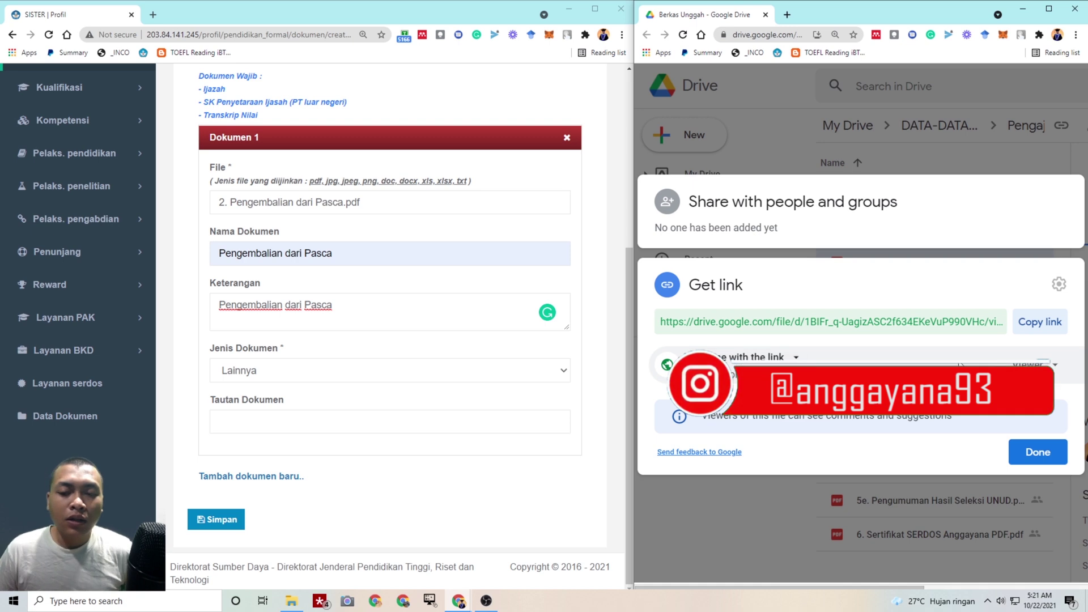
{"action": "left_click", "coordinate": [1040, 321]}
{"action": "left_click", "coordinate": [1035, 452]}
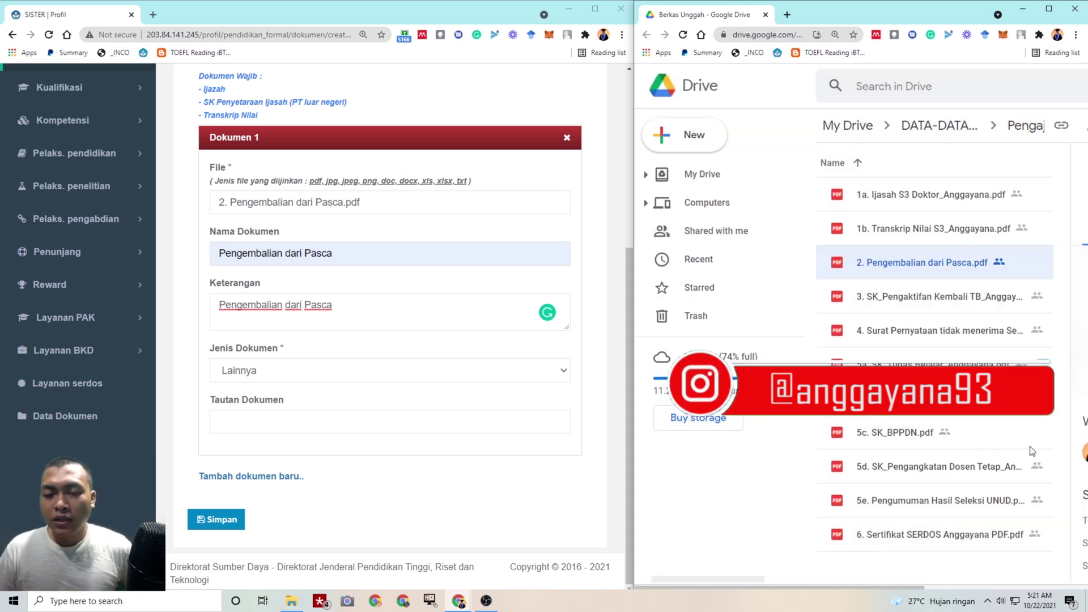
{"action": "left_click", "coordinate": [347, 421]}
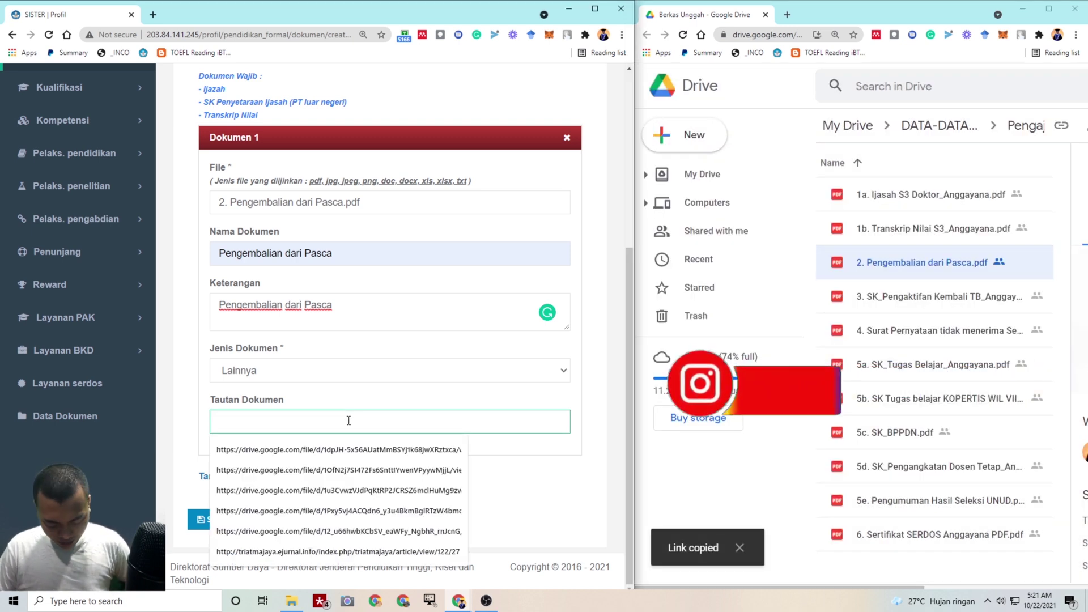
{"action": "key", "text": "ctrl+v"}
{"action": "left_click", "coordinate": [220, 521]}
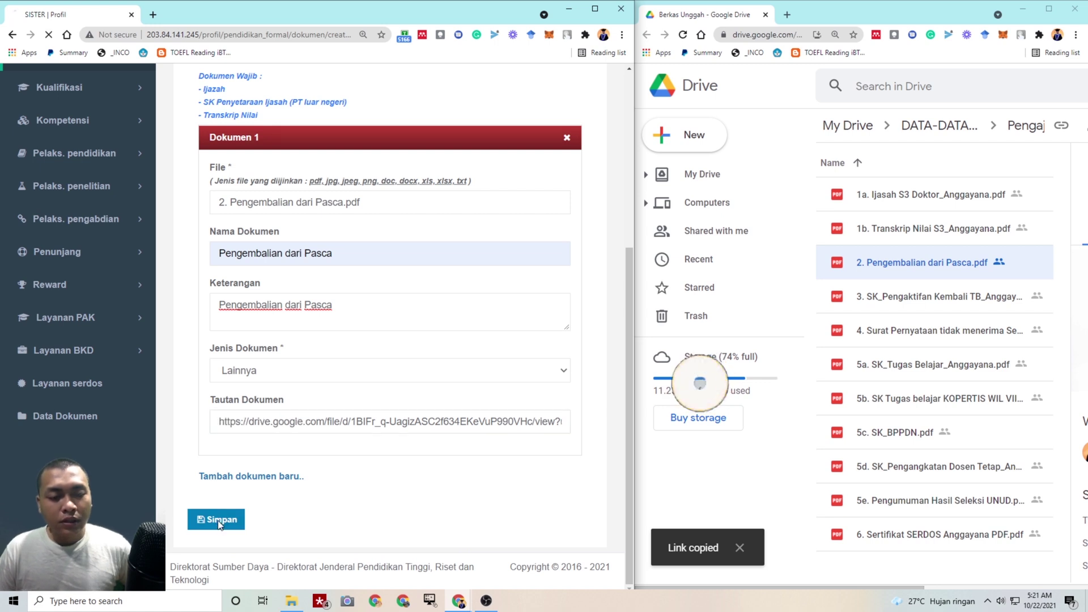
{"action": "scroll", "coordinate": [322, 413], "scroll_direction": "down", "scroll_amount": 15}
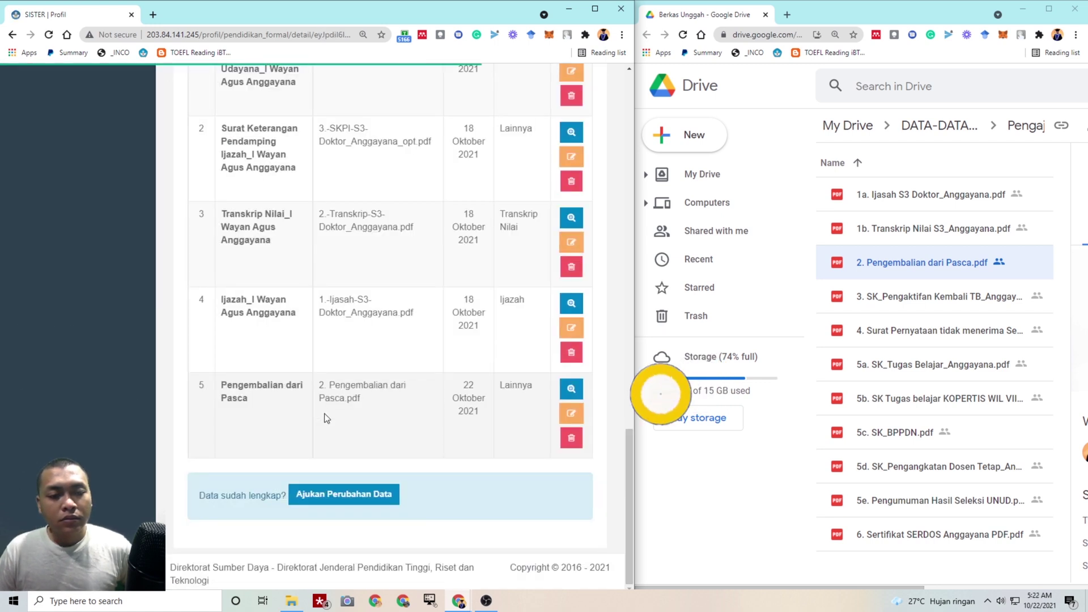
Reopen the document form, add a Dokumen 2 entry, cancel its removal, and expand Dokumen 1
{"action": "scroll", "coordinate": [386, 288], "scroll_direction": "up", "scroll_amount": 3}
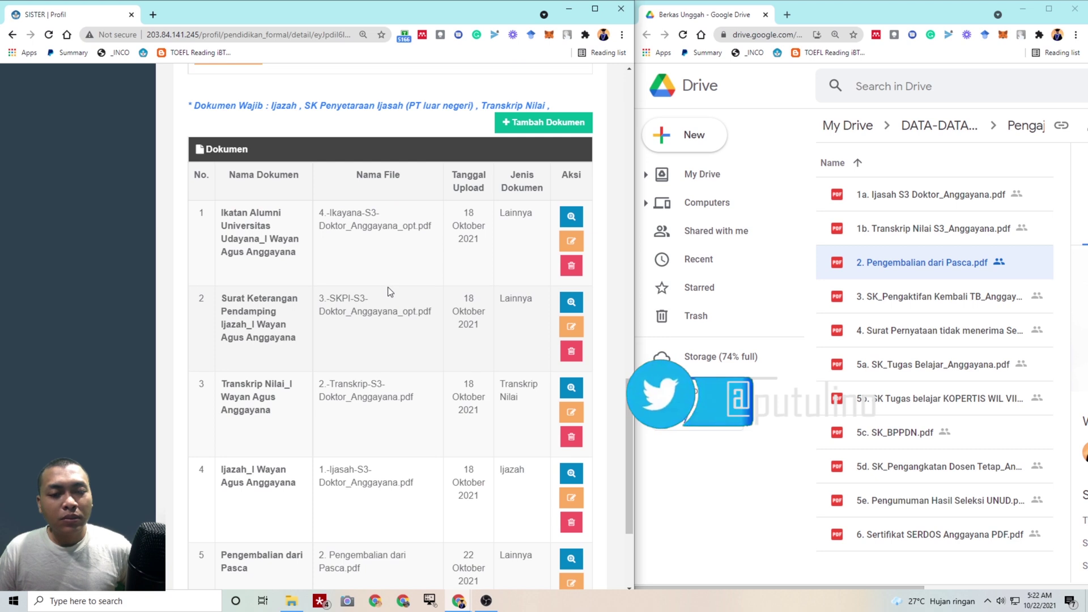
{"action": "scroll", "coordinate": [479, 202], "scroll_direction": "up", "scroll_amount": 1}
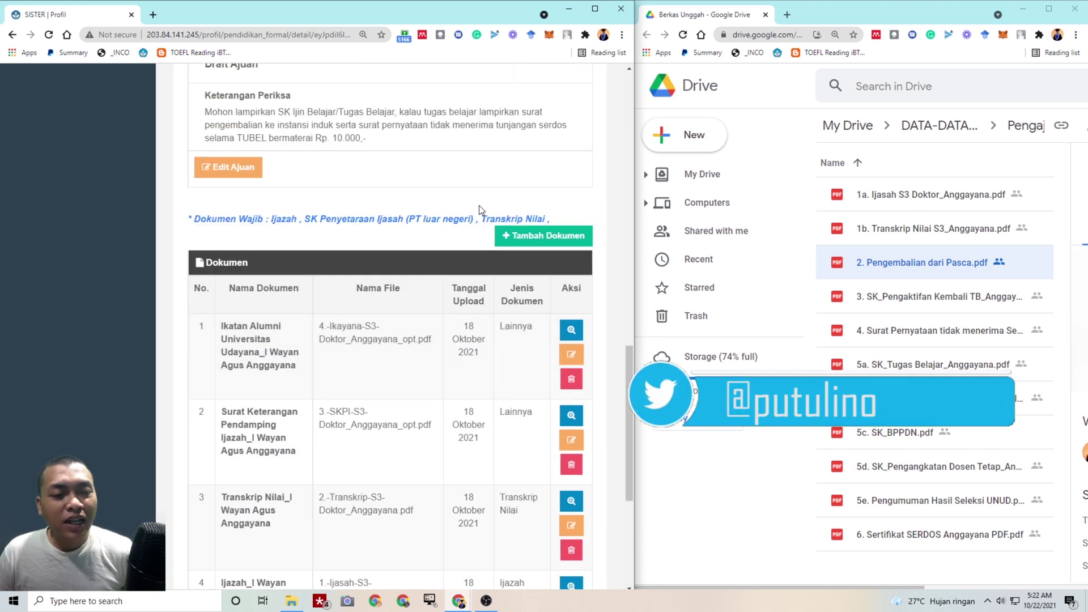
{"action": "left_click", "coordinate": [528, 179]}
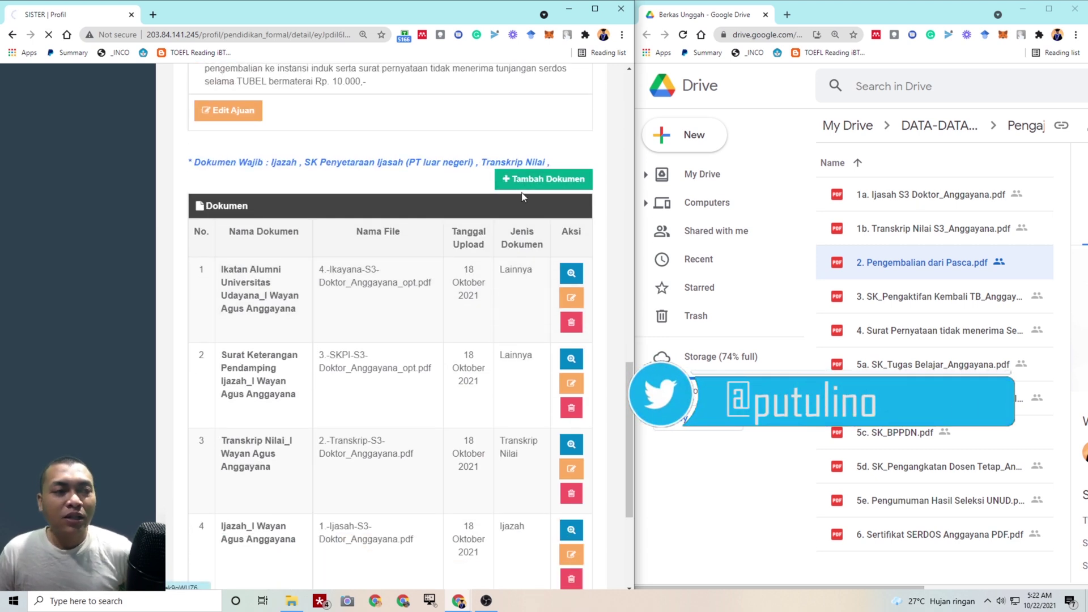
{"action": "scroll", "coordinate": [265, 383], "scroll_direction": "down", "scroll_amount": 3}
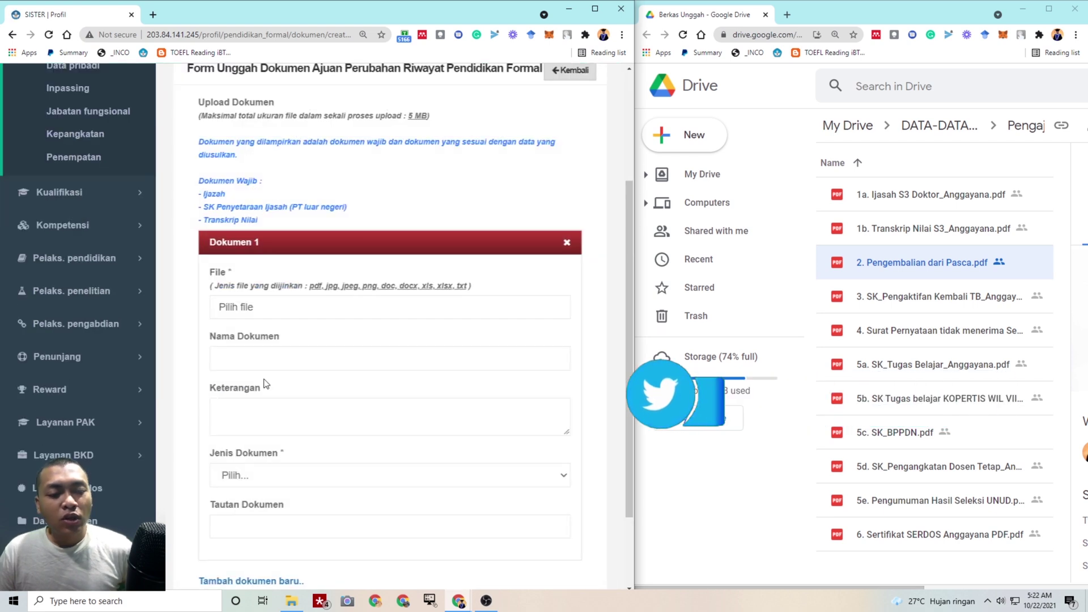
{"action": "scroll", "coordinate": [265, 384], "scroll_direction": "down", "scroll_amount": 2}
{"action": "left_click", "coordinate": [227, 483]}
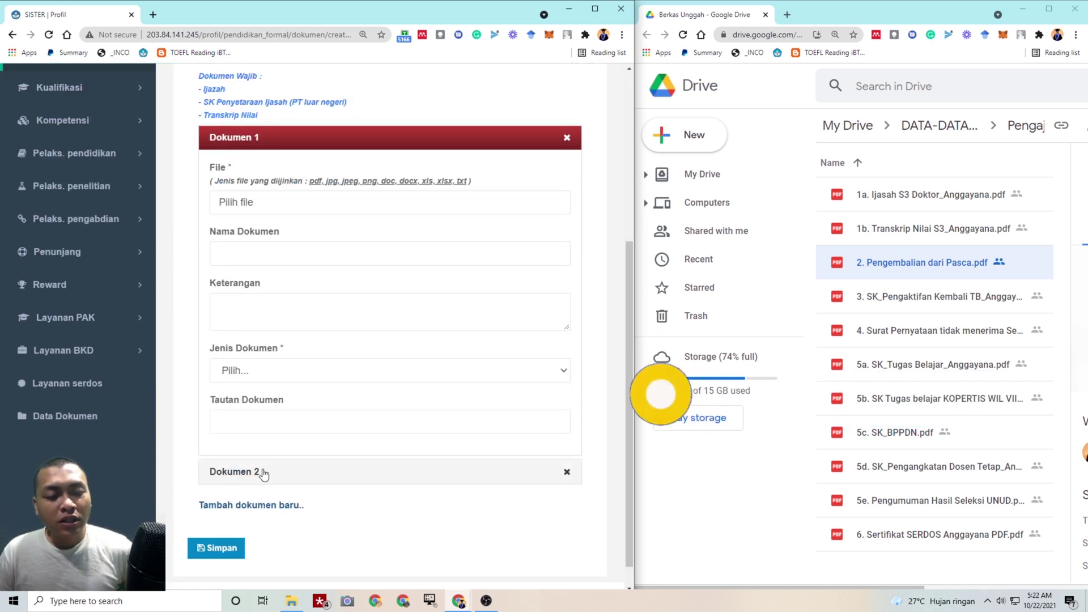
{"action": "left_click", "coordinate": [567, 138]}
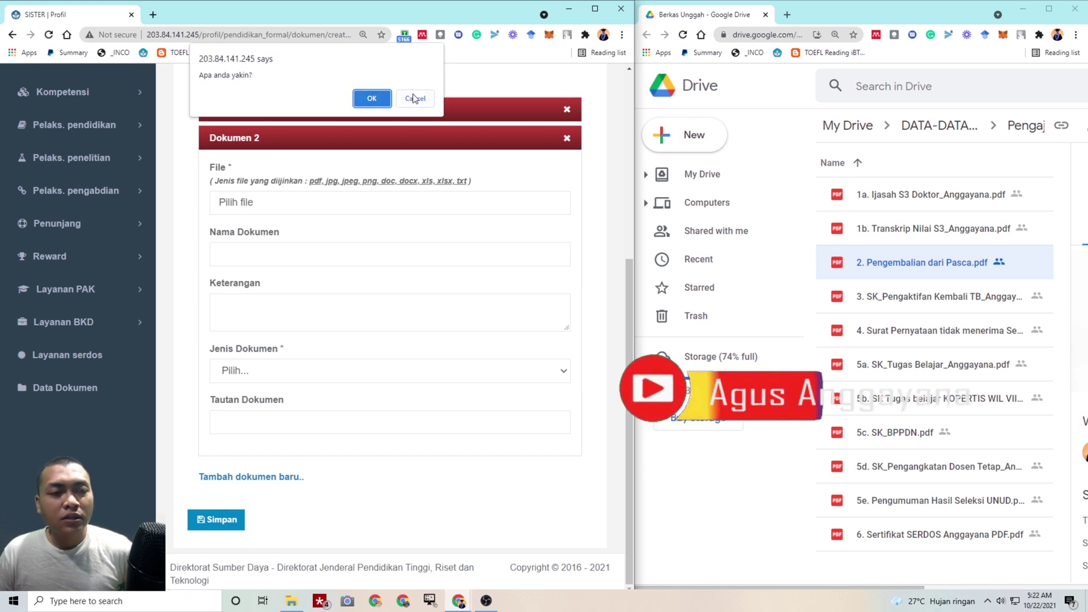
{"action": "left_click", "coordinate": [374, 100]}
{"action": "scroll", "coordinate": [385, 167], "scroll_direction": "up", "scroll_amount": 1}
{"action": "left_click", "coordinate": [386, 166]}
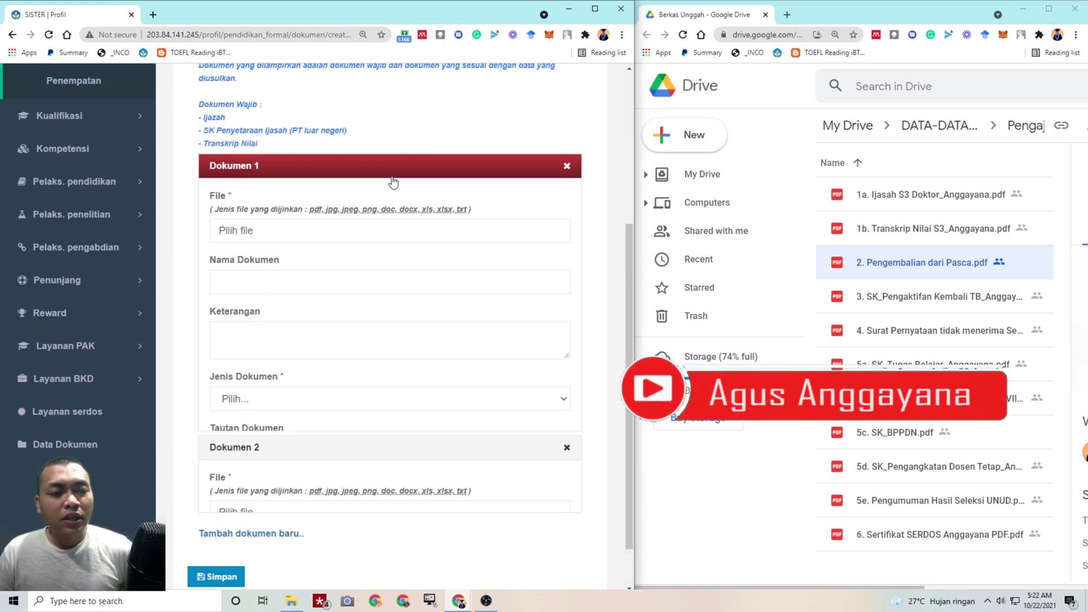
{"action": "scroll", "coordinate": [406, 195], "scroll_direction": "up", "scroll_amount": 4}
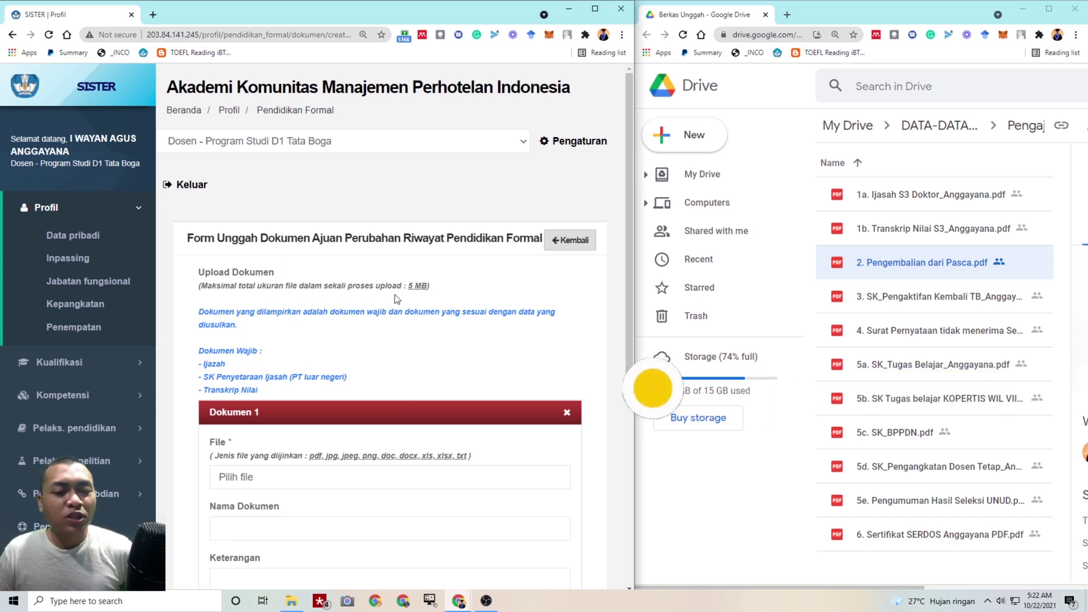
{"action": "scroll", "coordinate": [396, 306], "scroll_direction": "down", "scroll_amount": 4}
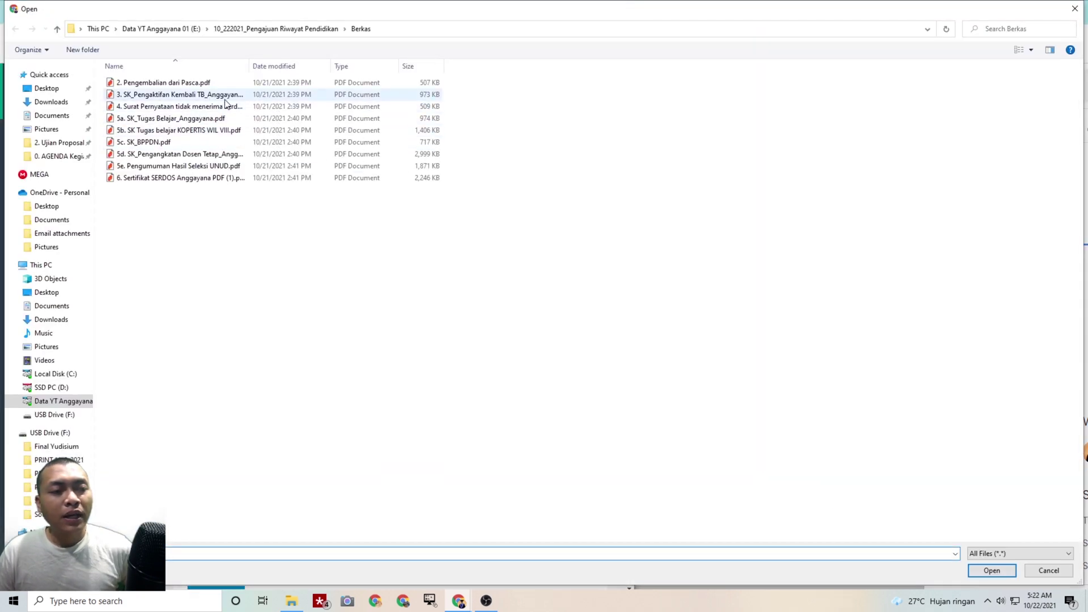
Attach the 3. SK_Pengaktifan Kembali PDF to Dokumen 1
{"action": "left_click", "coordinate": [227, 95]}
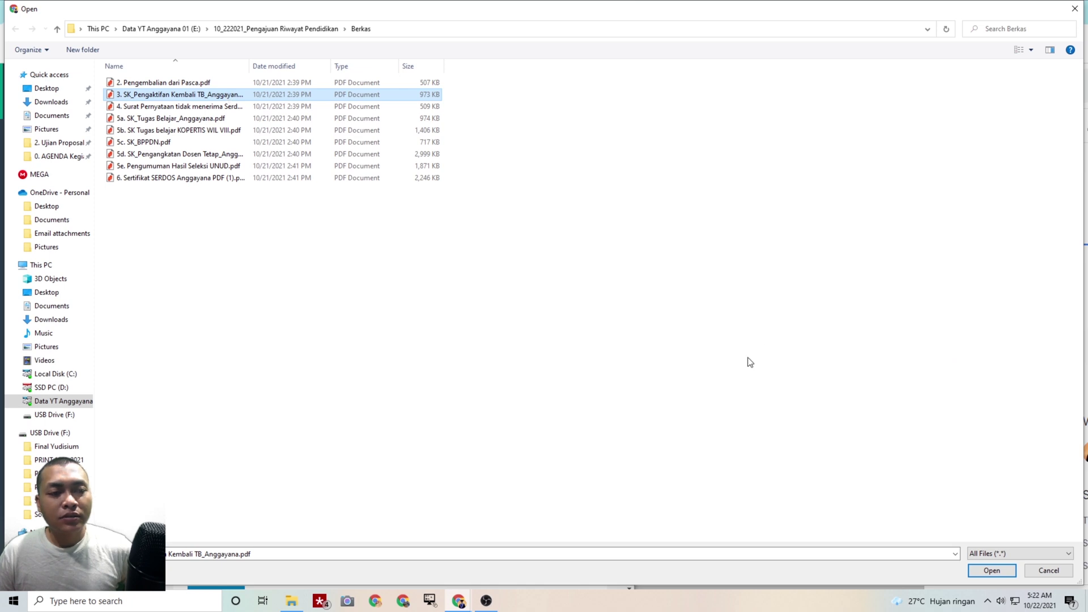
{"action": "right_click", "coordinate": [202, 95]}
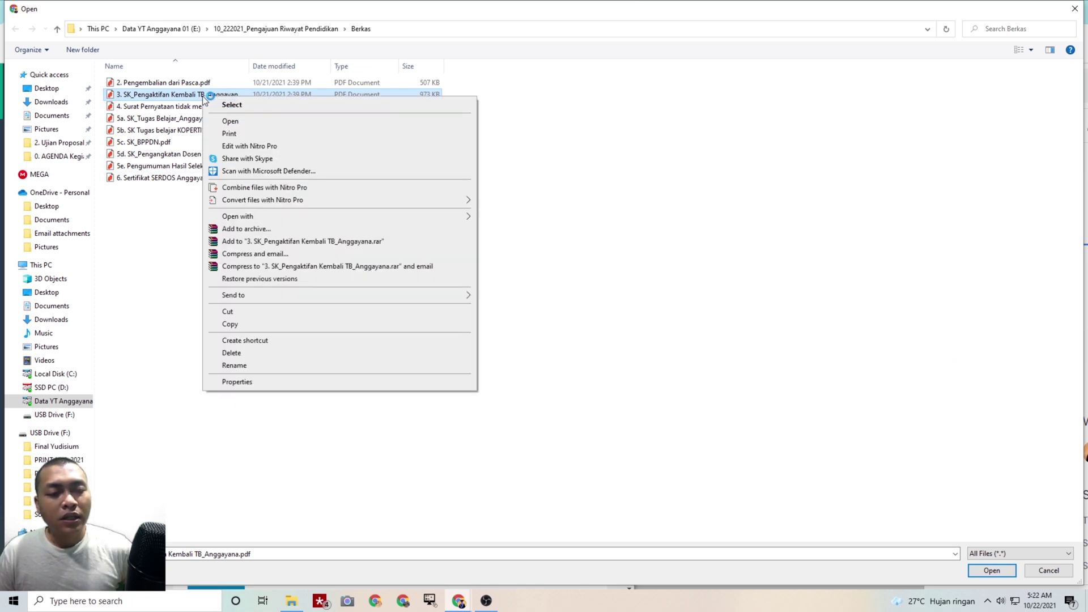
{"action": "left_click", "coordinate": [192, 103]}
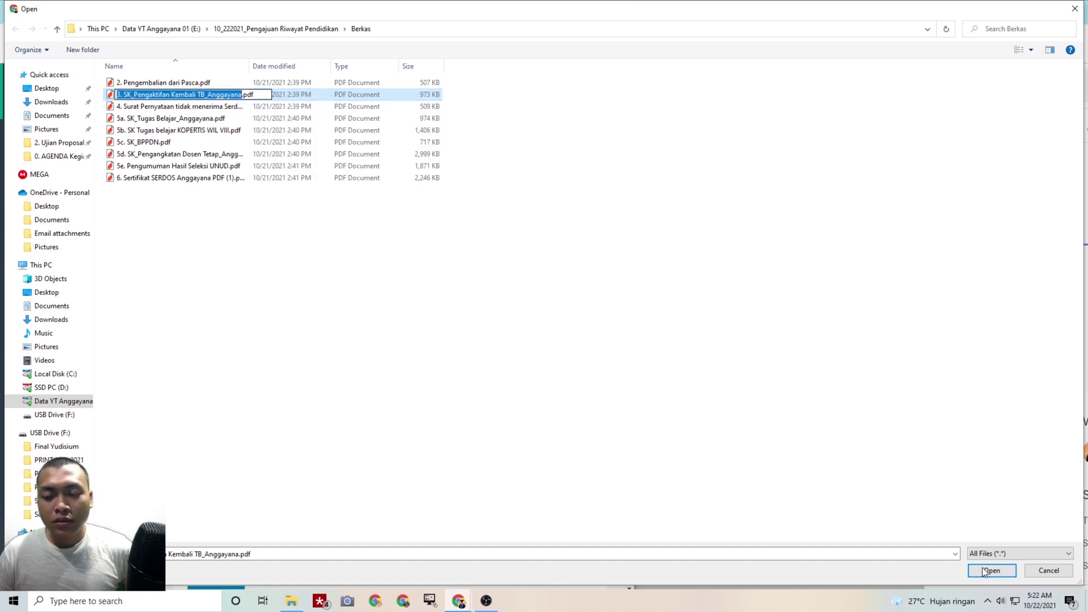
{"action": "left_click", "coordinate": [888, 469]}
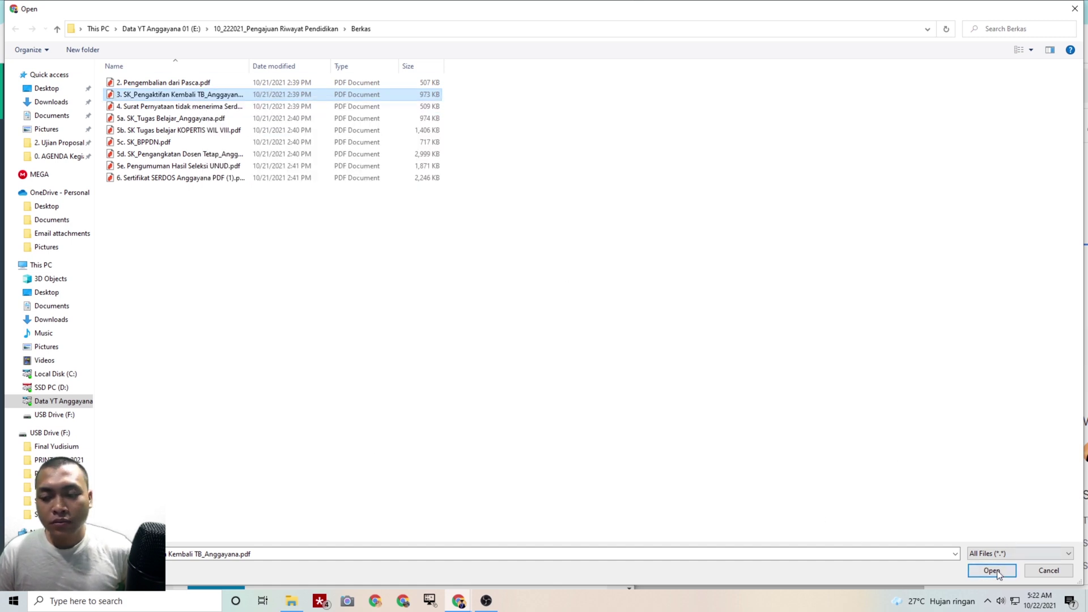
{"action": "left_click", "coordinate": [994, 571]}
Name and describe it 'SK Pengaktifan Kembali dari Tugas Belajar', with document type Lainnya
{"action": "left_click", "coordinate": [329, 304]}
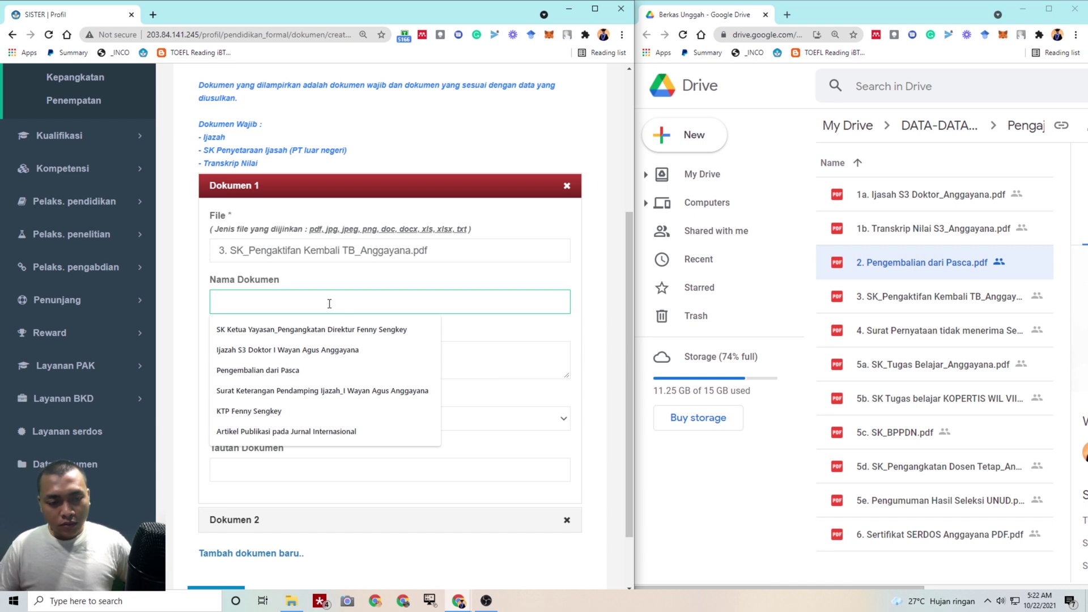
{"action": "type", "text": "SK"}
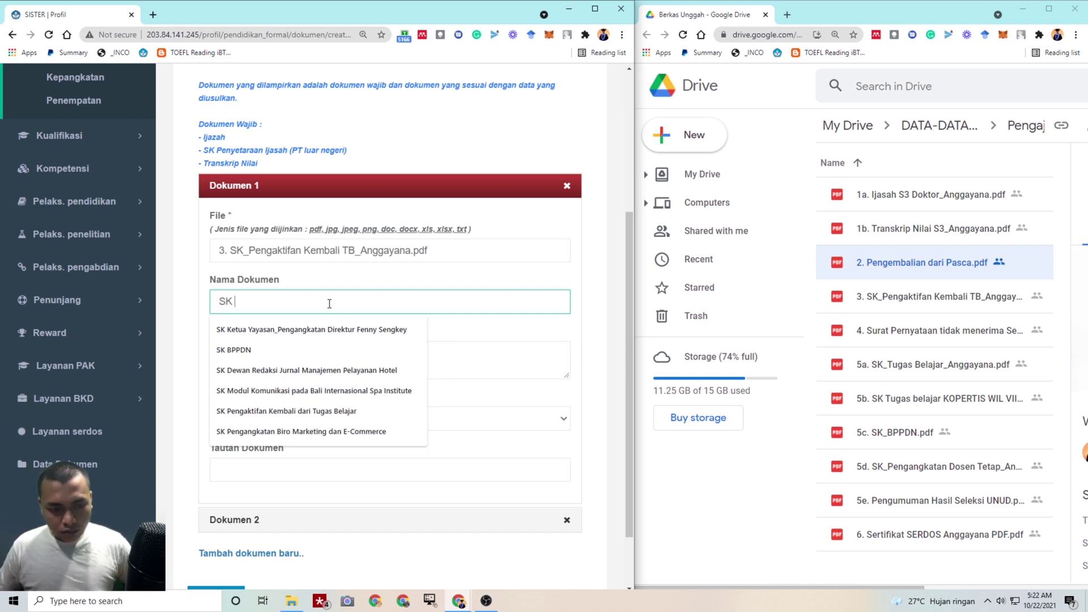
{"action": "left_click", "coordinate": [317, 412]}
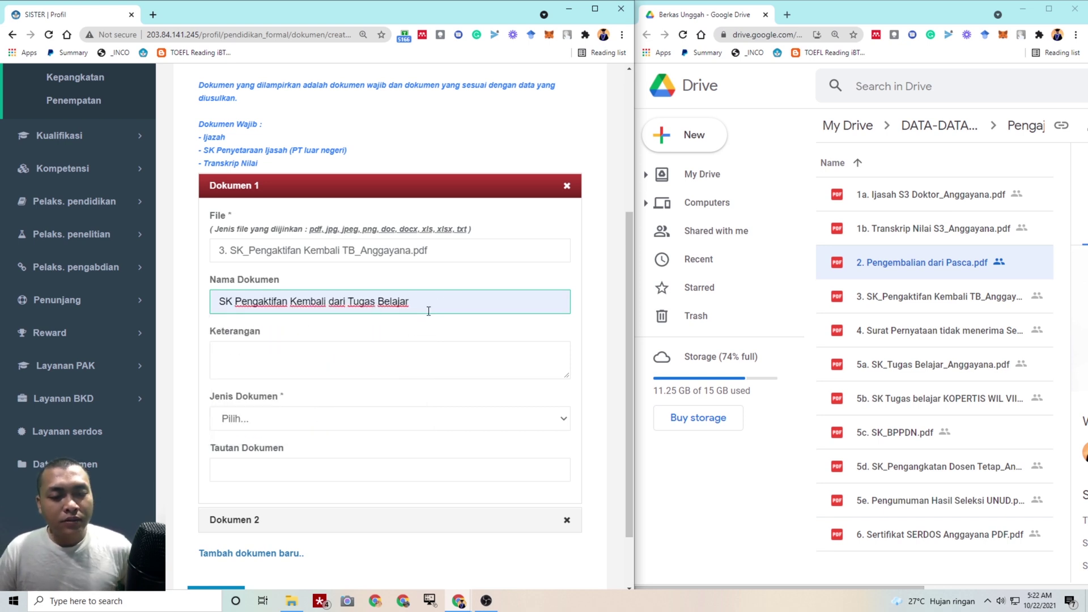
{"action": "left_click_drag", "start_coordinate": [428, 311], "coordinate": [163, 290]}
{"action": "key", "text": "ctrl+c"}
{"action": "left_click", "coordinate": [230, 362]}
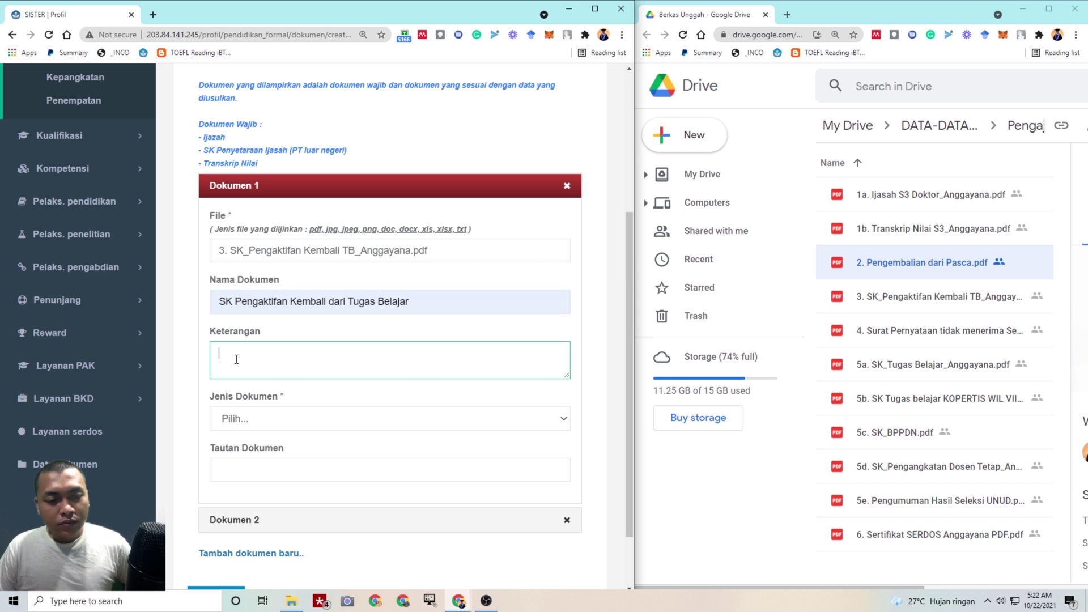
{"action": "key", "text": "ctrl+v"}
{"action": "left_click", "coordinate": [282, 421]}
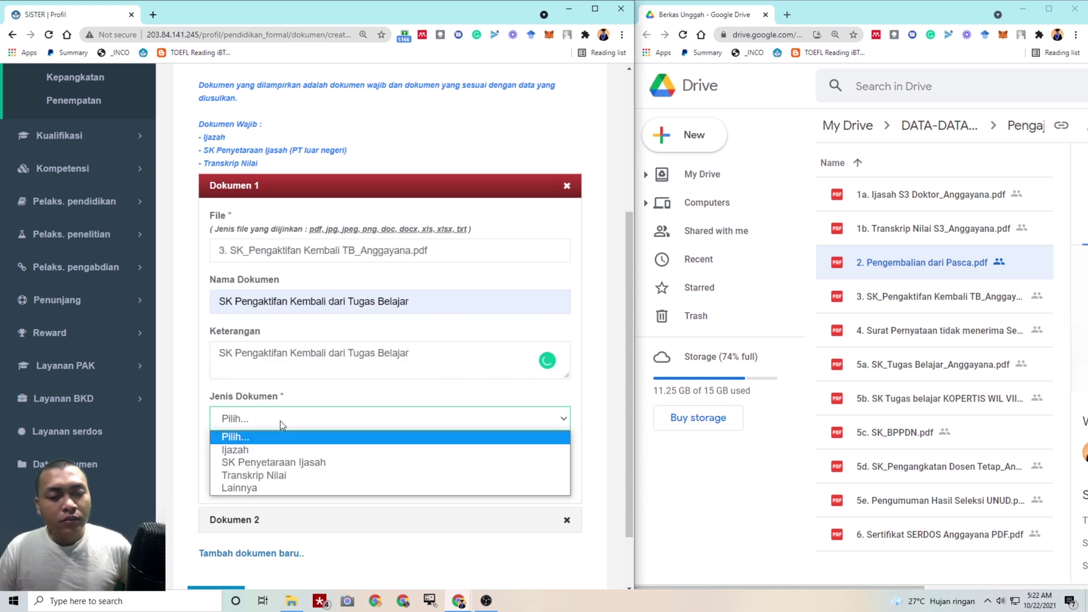
{"action": "left_click", "coordinate": [260, 491]}
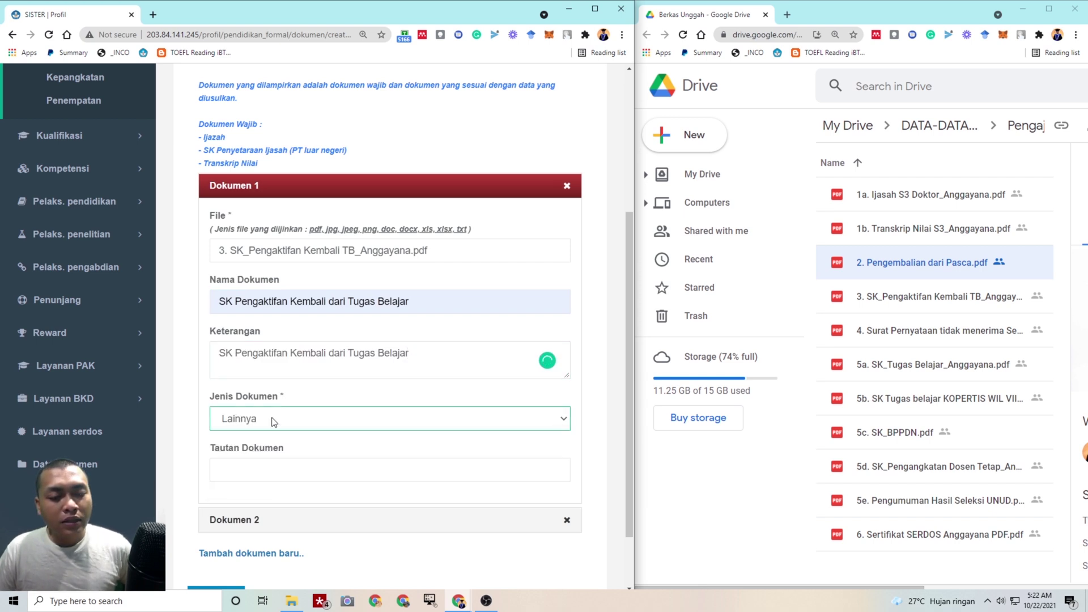
Copy the file's Google Drive share link and paste it into Tautan Dokumen
{"action": "right_click", "coordinate": [936, 296]}
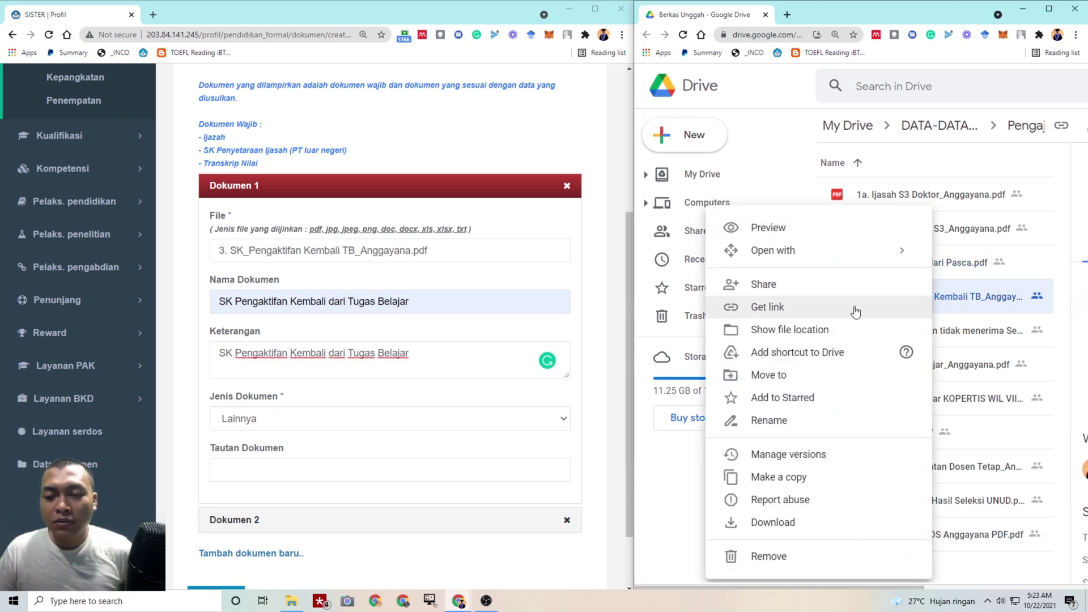
{"action": "right_click", "coordinate": [917, 296]}
{"action": "right_click", "coordinate": [916, 296]}
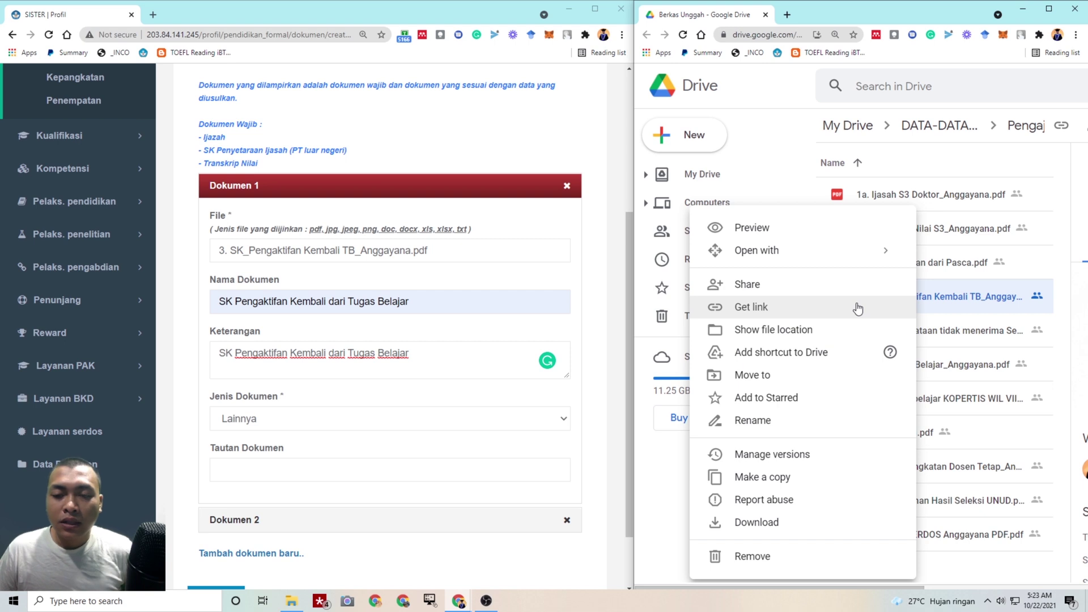
{"action": "left_click", "coordinate": [867, 306]}
{"action": "left_click", "coordinate": [1042, 321]}
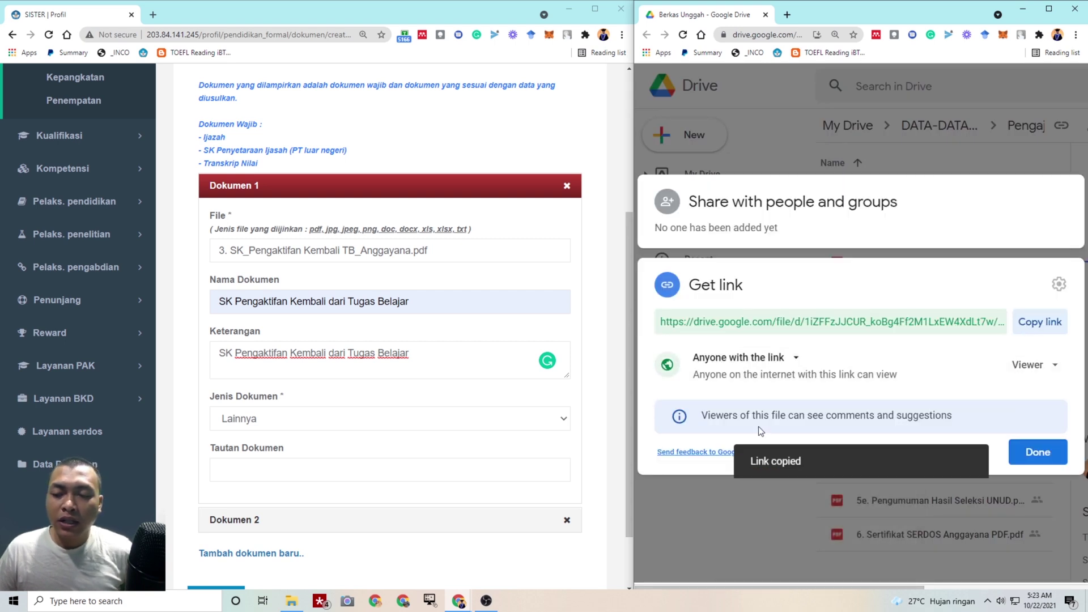
{"action": "left_click", "coordinate": [1016, 455]}
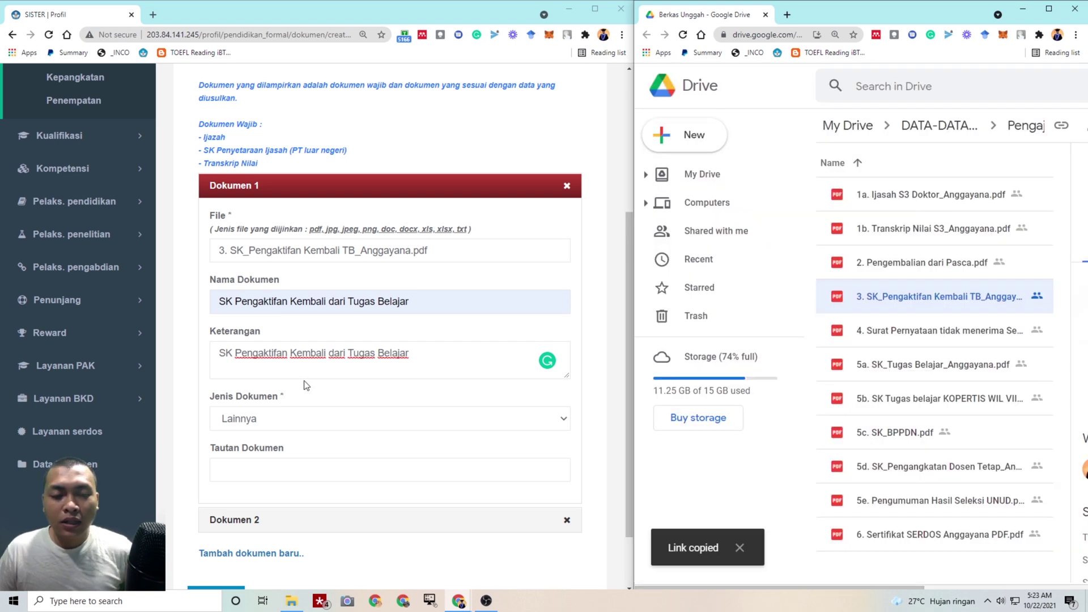
{"action": "left_click", "coordinate": [299, 468]}
{"action": "right_click", "coordinate": [299, 466]}
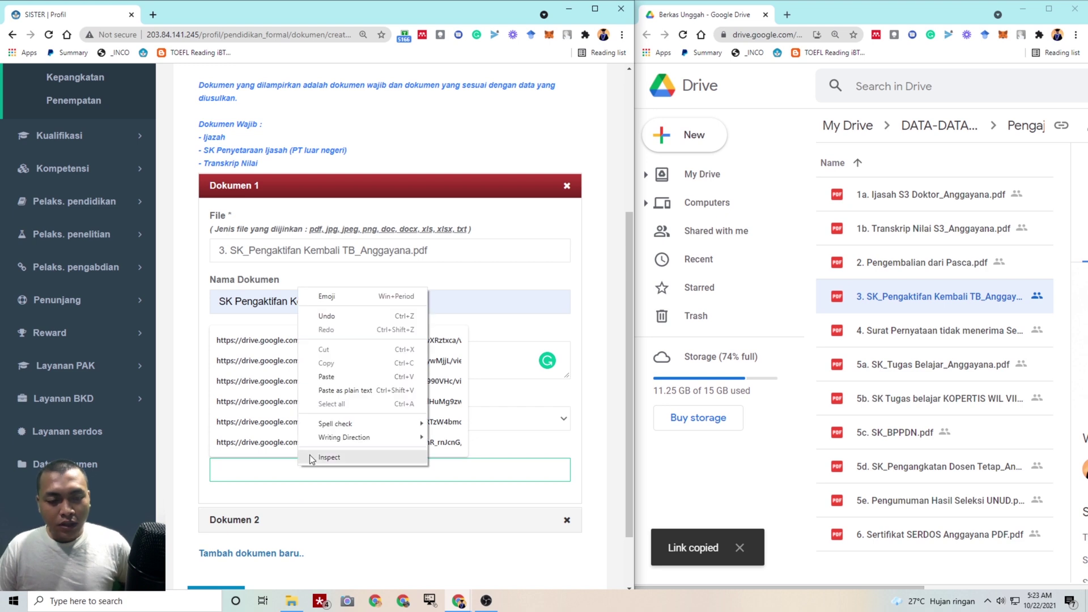
{"action": "left_click", "coordinate": [334, 383]}
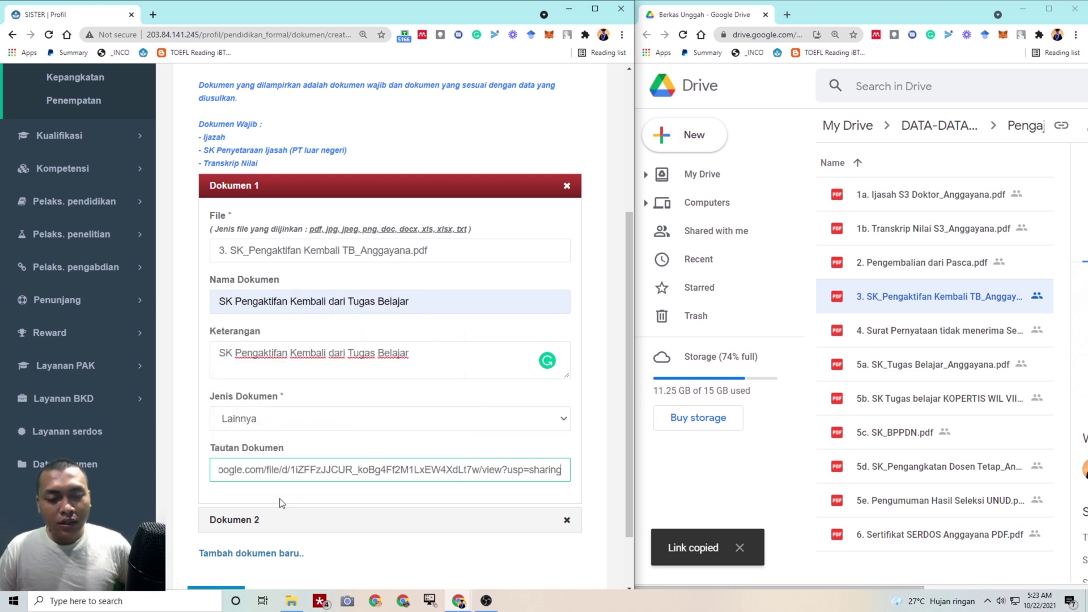
{"action": "scroll", "coordinate": [281, 503], "scroll_direction": "down", "scroll_amount": 1}
Attach the Surat Pernyataan PDF to Dokumen 2
{"action": "left_click", "coordinate": [323, 465]}
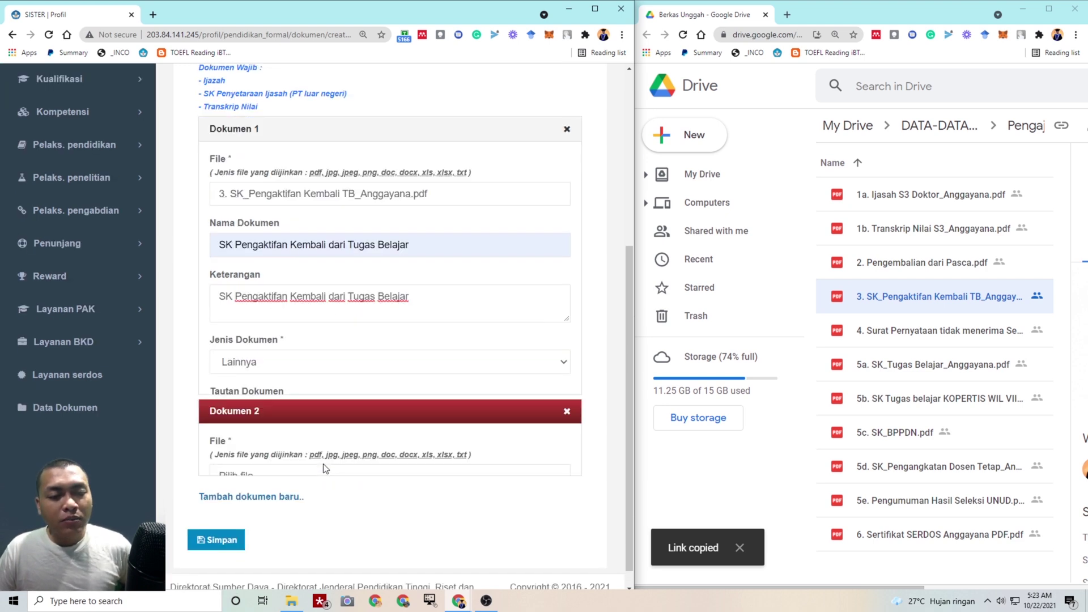
{"action": "left_click", "coordinate": [333, 224]}
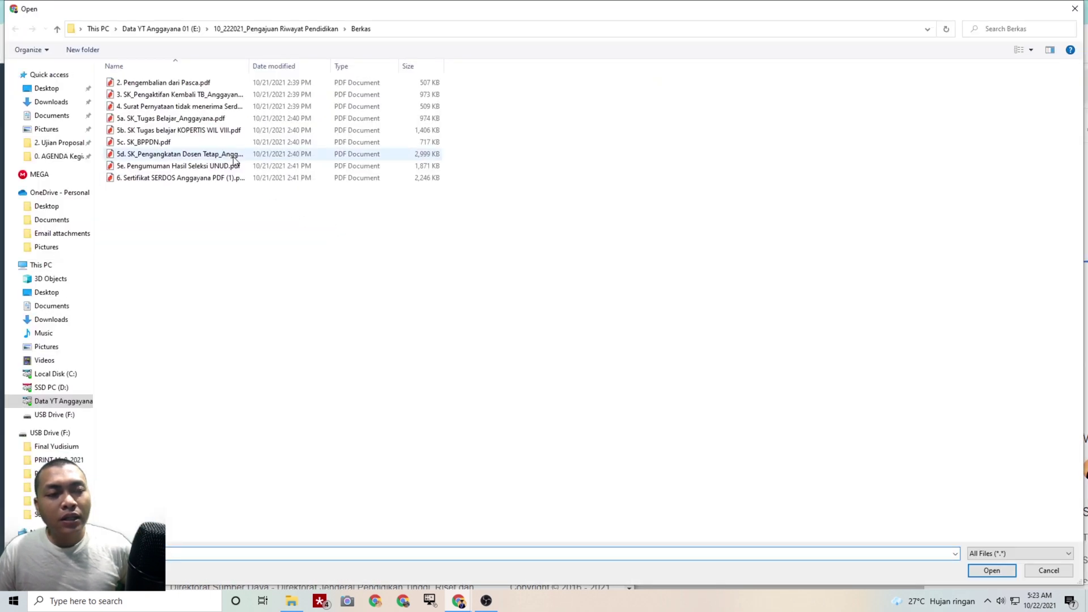
{"action": "left_click", "coordinate": [215, 106]}
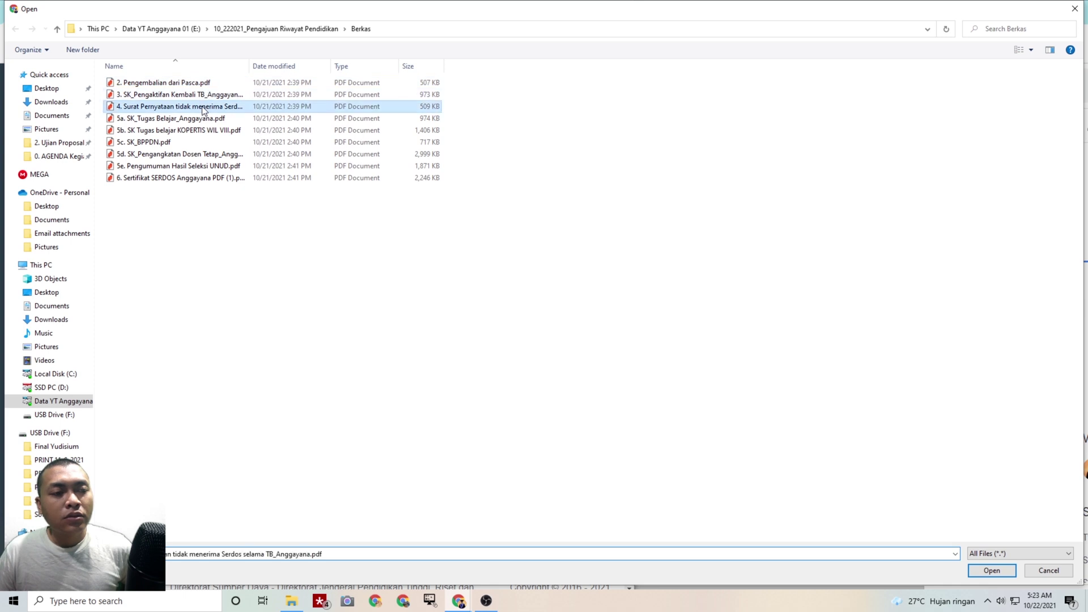
{"action": "double_click", "coordinate": [249, 66]}
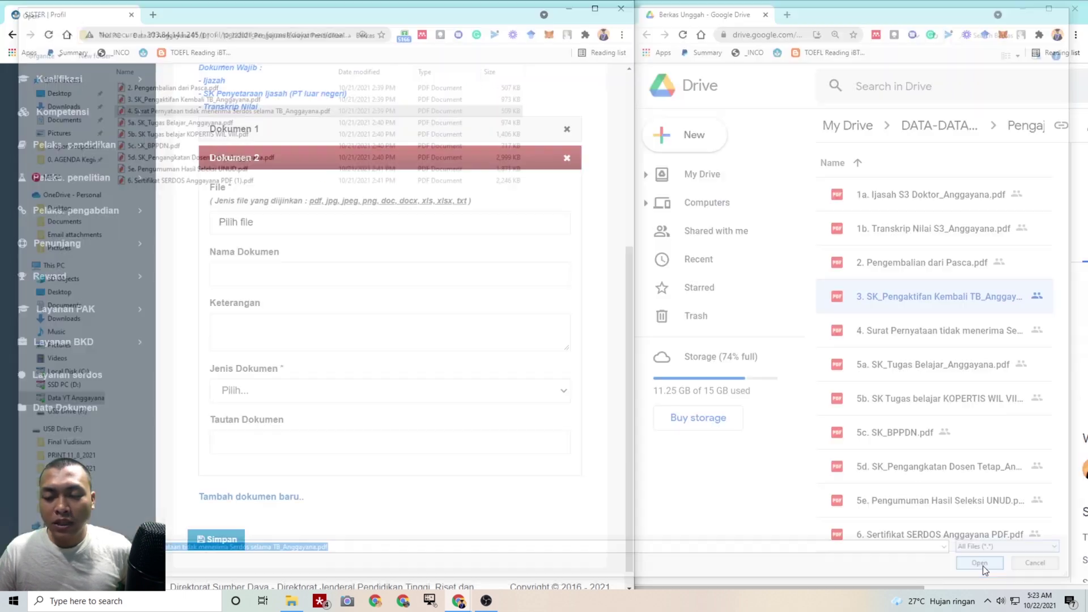
{"action": "left_click", "coordinate": [983, 565]}
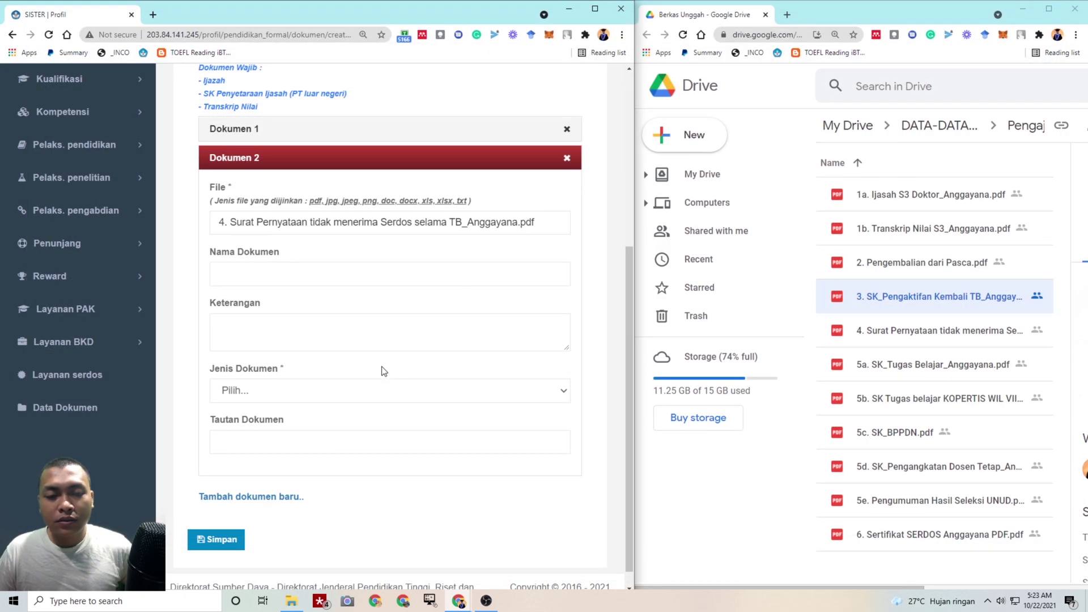
Name and describe it 'Surat Pernyataan tidak menerima Serdos selama Tugas Belajar', type Lainnya
{"action": "left_click", "coordinate": [325, 279]}
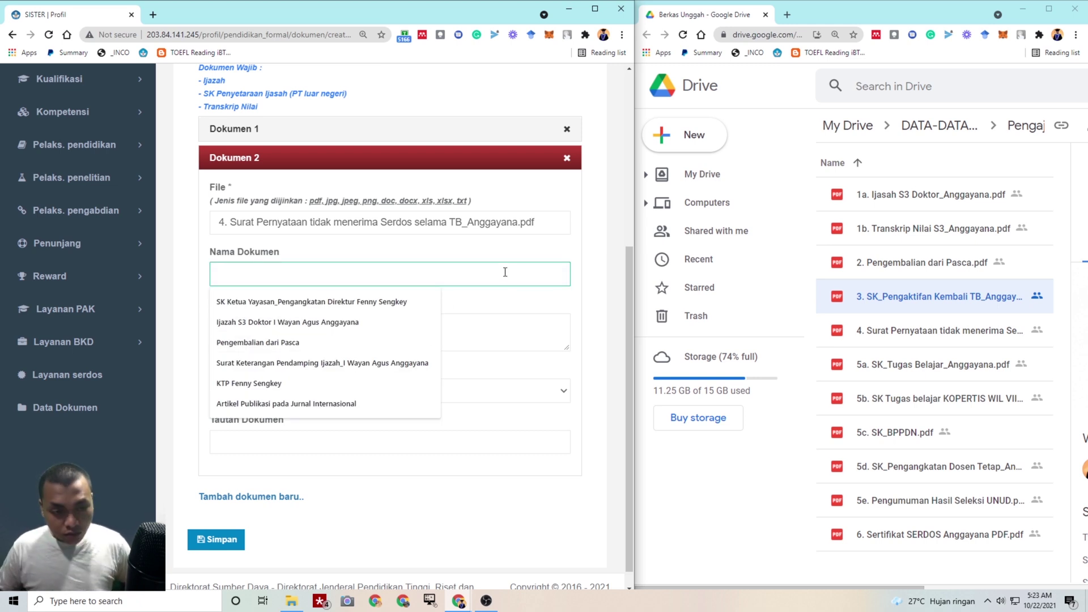
{"action": "type", "text": "Su"}
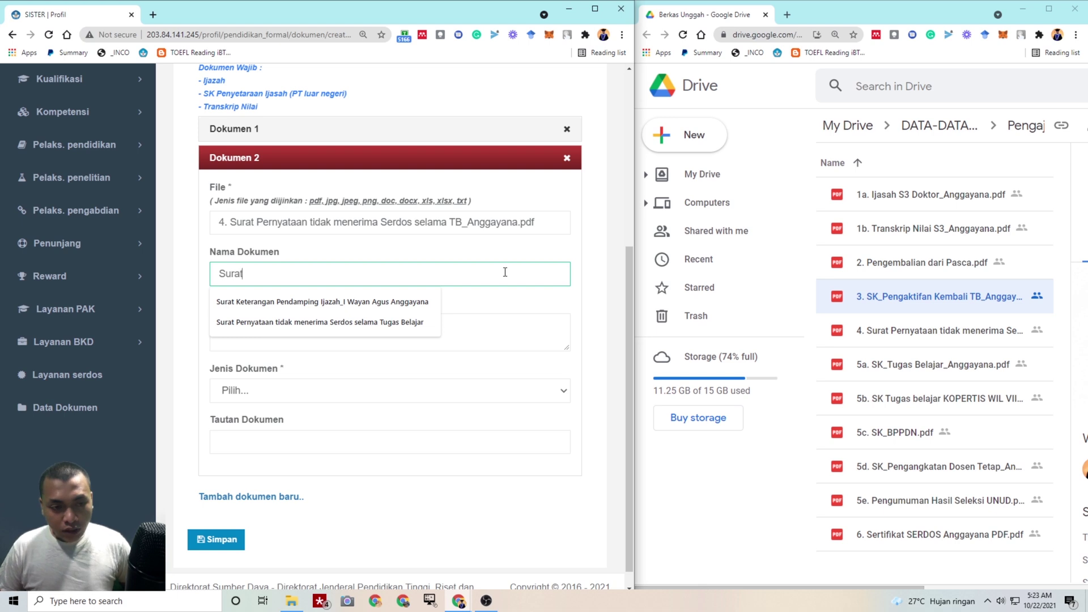
{"action": "type", "text": "rat"}
{"action": "left_click", "coordinate": [402, 322]}
{"action": "left_click_drag", "start_coordinate": [497, 273], "coordinate": [188, 275]}
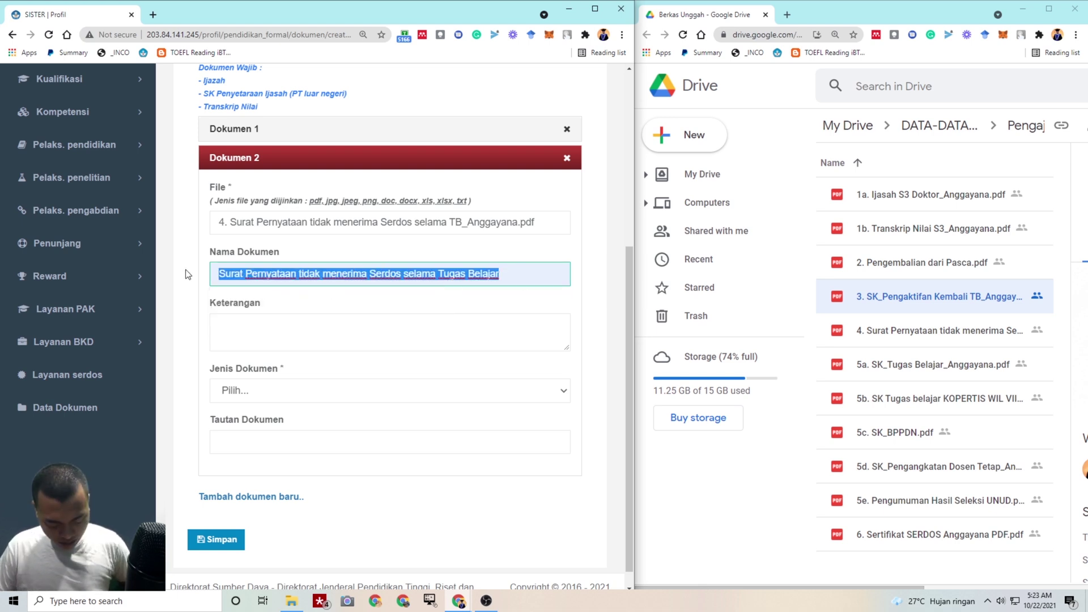
{"action": "left_click", "coordinate": [234, 318]}
{"action": "key", "text": "ctrl+v"}
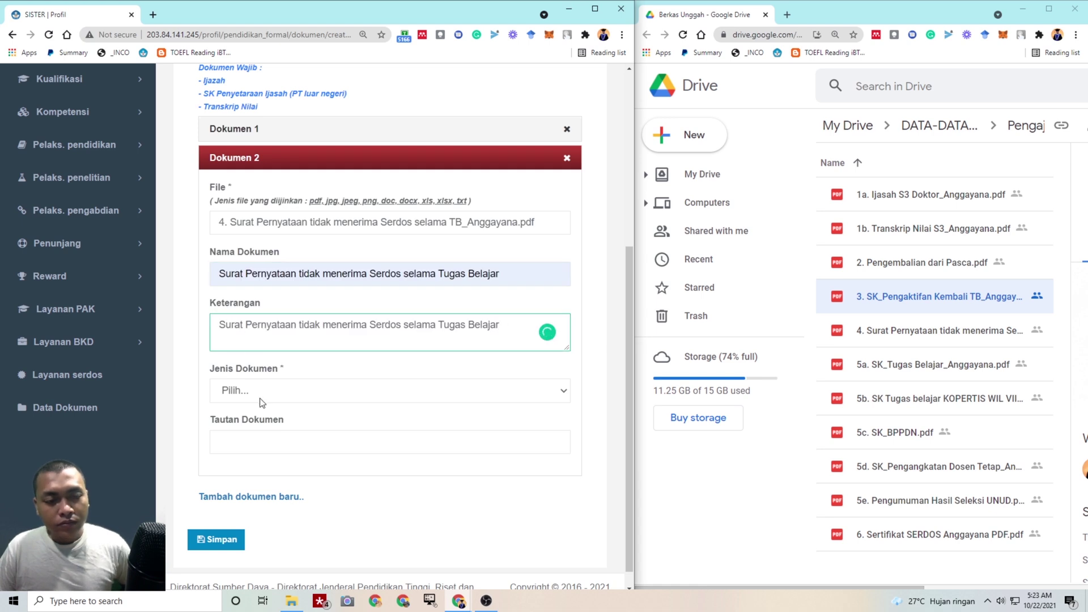
{"action": "left_click", "coordinate": [262, 403]}
{"action": "left_click", "coordinate": [260, 457]}
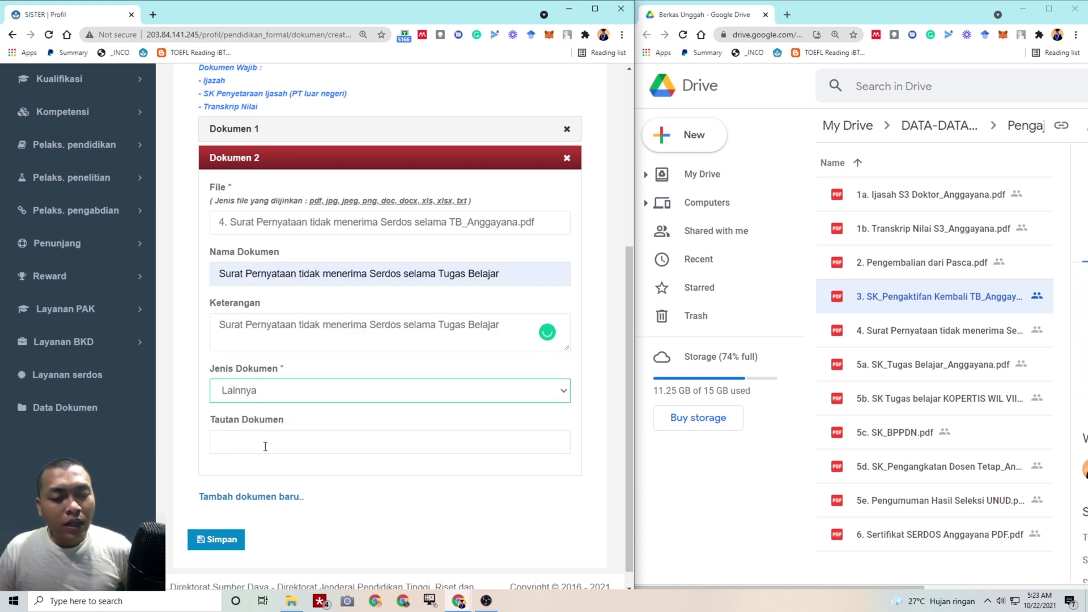
Paste the Surat Pernyataan file's Drive share link into Tautan Dokumen and save
{"action": "left_click", "coordinate": [889, 336]}
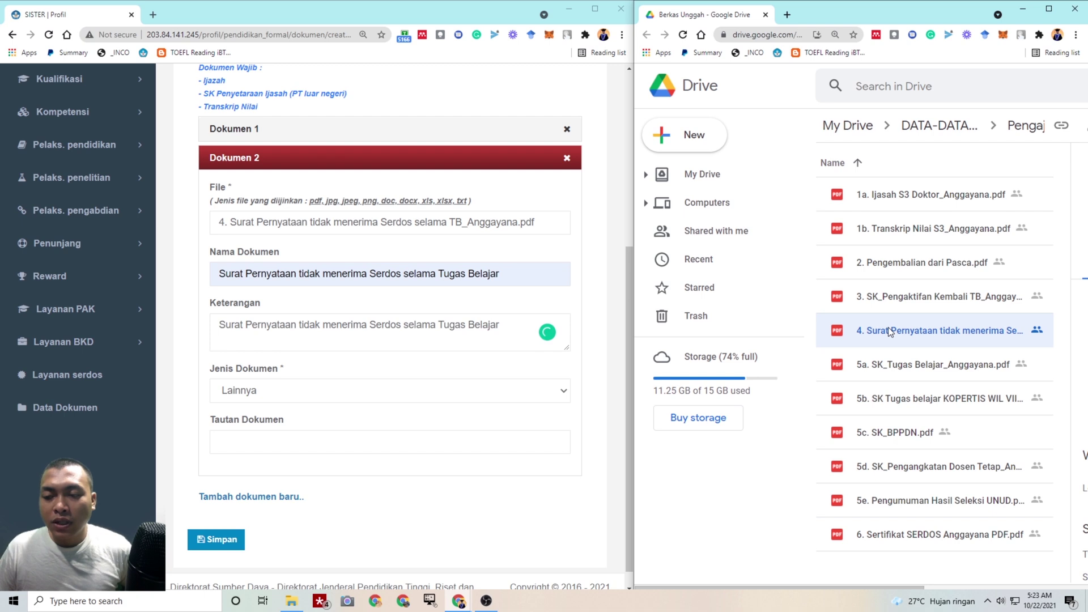
{"action": "right_click", "coordinate": [889, 334]}
{"action": "left_click", "coordinate": [842, 307]}
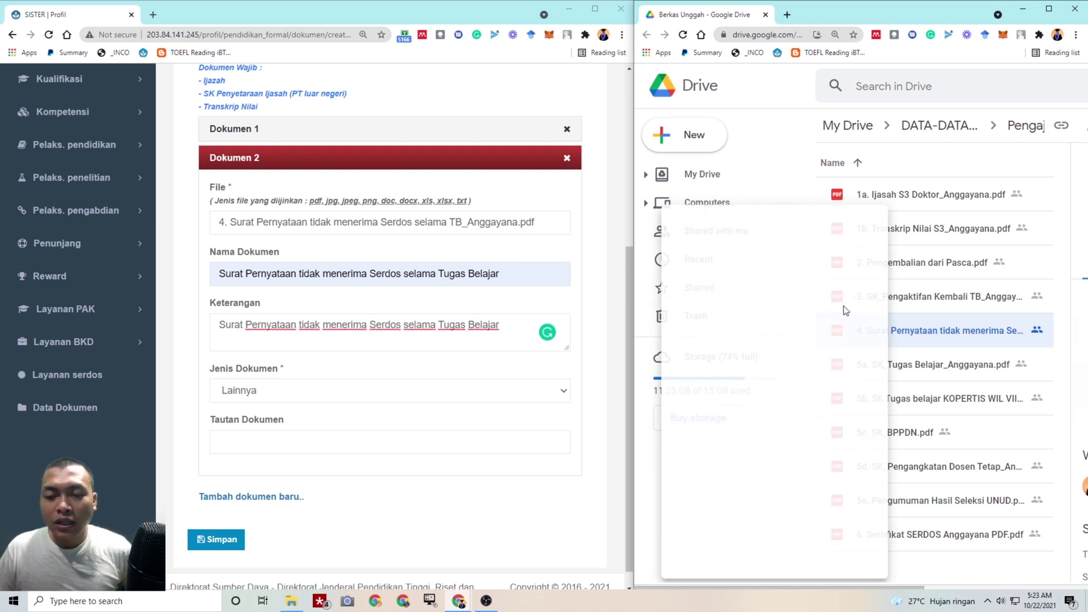
{"action": "left_click", "coordinate": [1040, 322]}
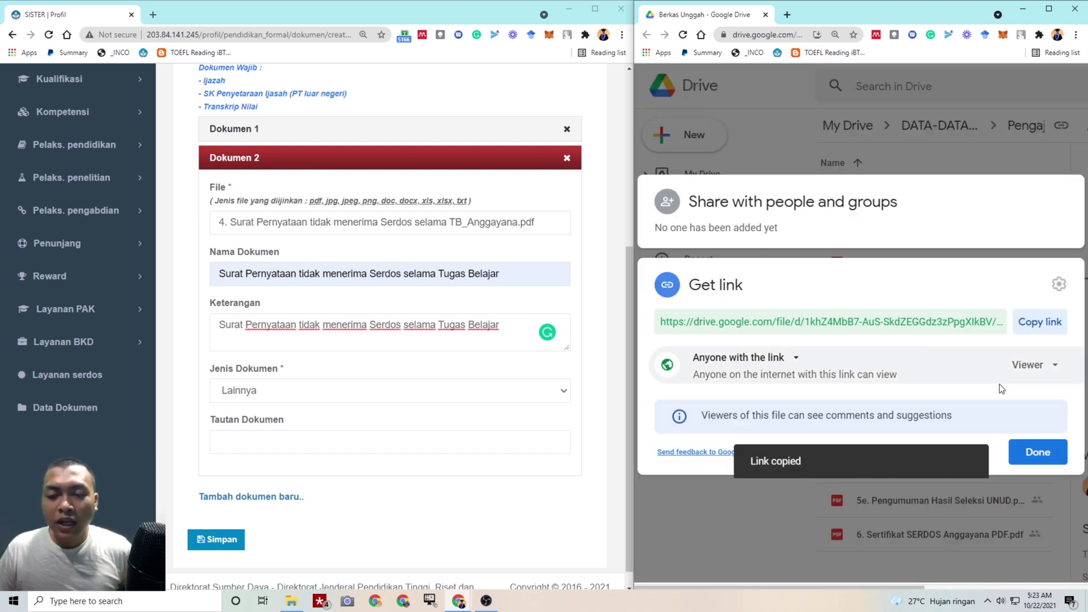
{"action": "left_click", "coordinate": [1043, 451]}
{"action": "left_click", "coordinate": [258, 444]}
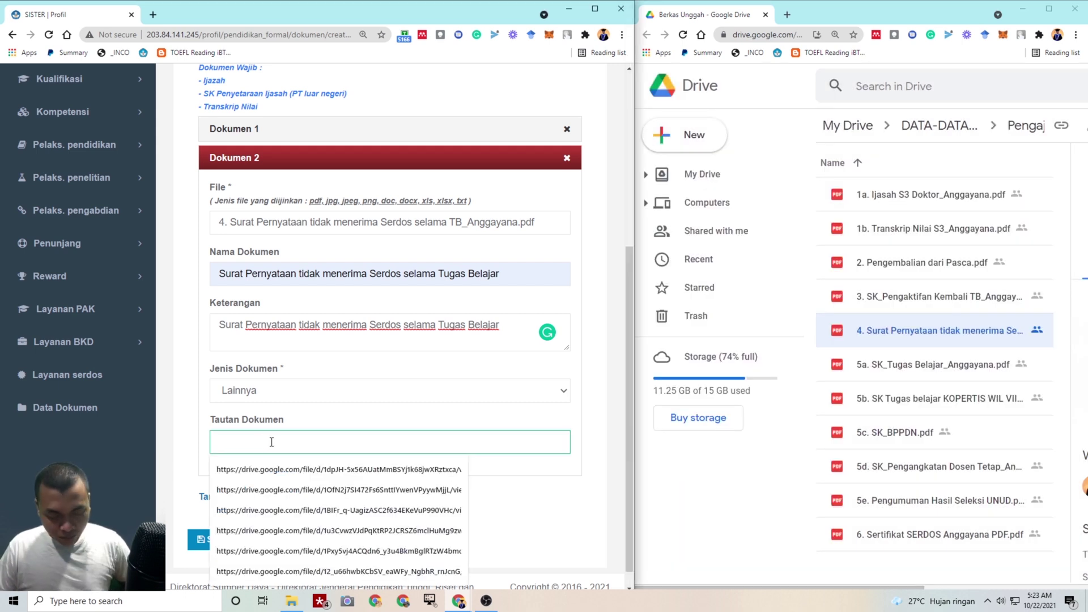
{"action": "key", "text": "ctrl+v"}
{"action": "left_click", "coordinate": [214, 536]}
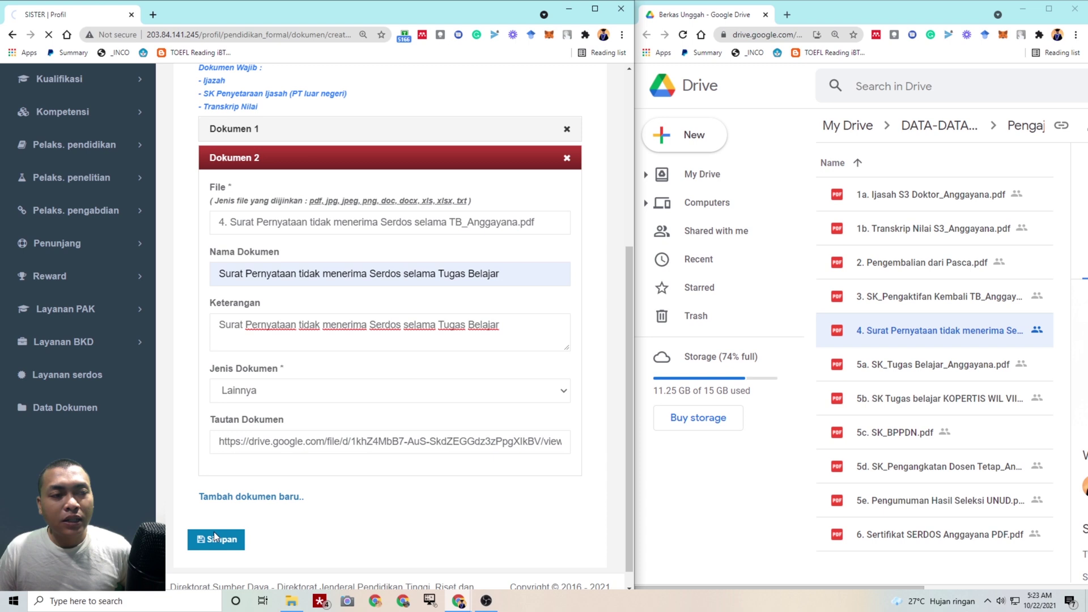
{"action": "scroll", "coordinate": [286, 447], "scroll_direction": "down", "scroll_amount": 15}
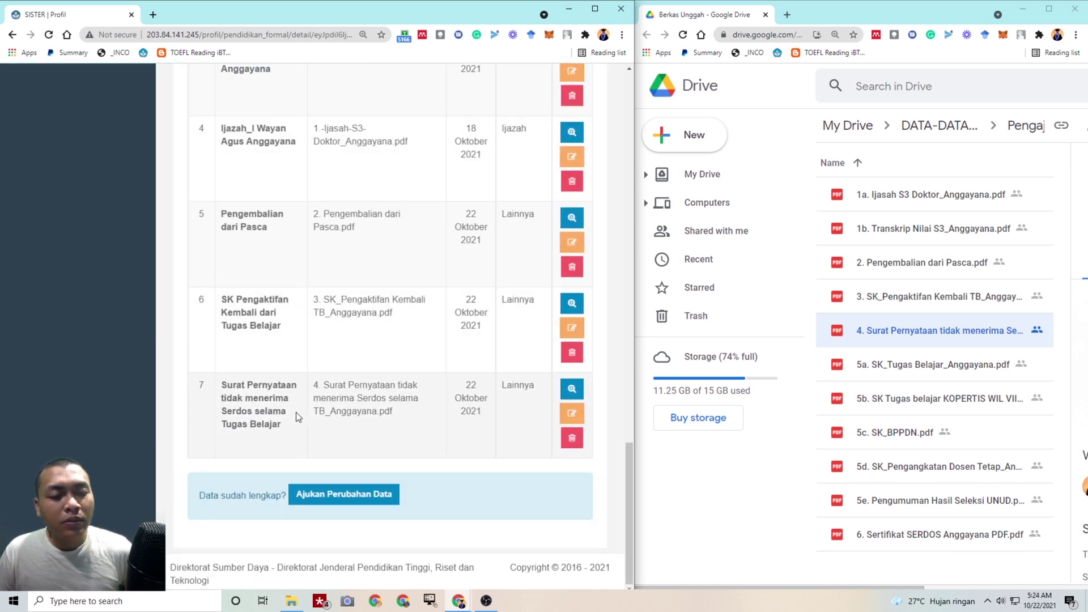
Add a new document entry and attach the 5a SK_Tugas Belajar file
{"action": "scroll", "coordinate": [447, 416], "scroll_direction": "up", "scroll_amount": 10}
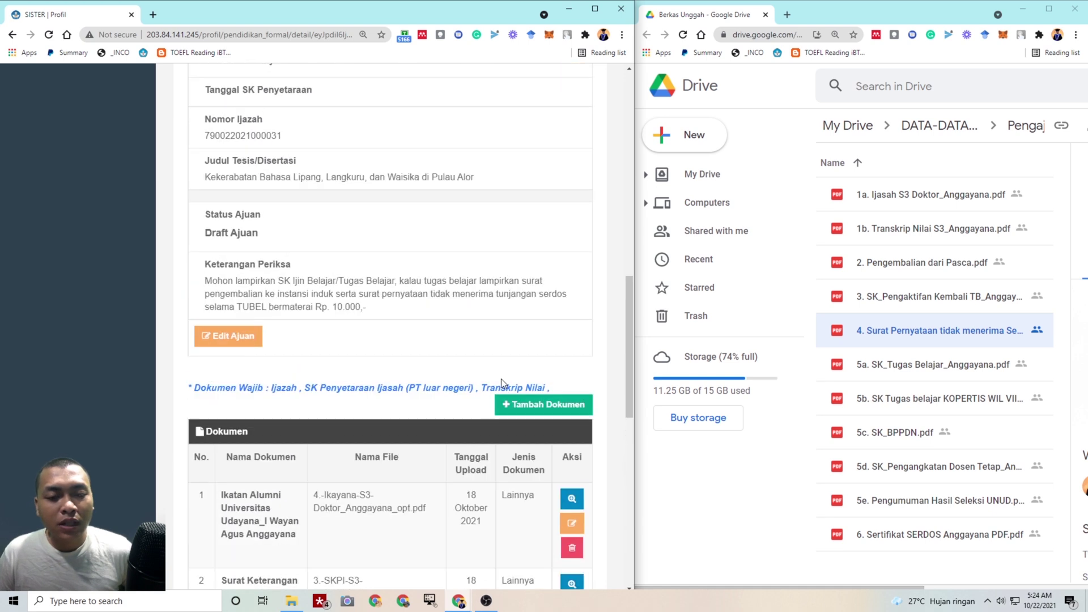
{"action": "scroll", "coordinate": [515, 391], "scroll_direction": "down", "scroll_amount": 1}
{"action": "left_click", "coordinate": [541, 292]}
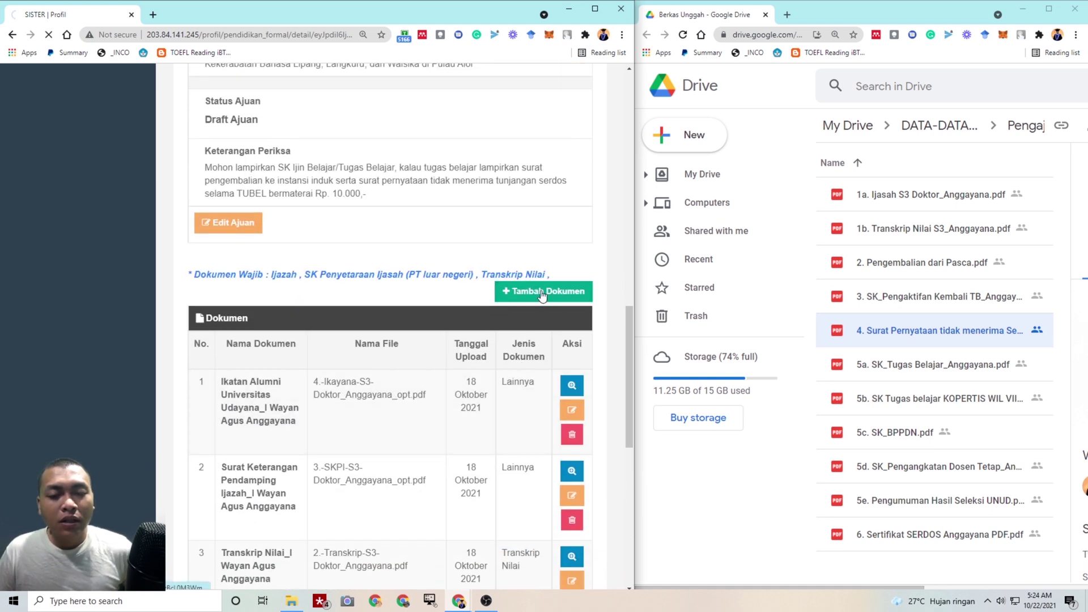
{"action": "left_click", "coordinate": [300, 367]}
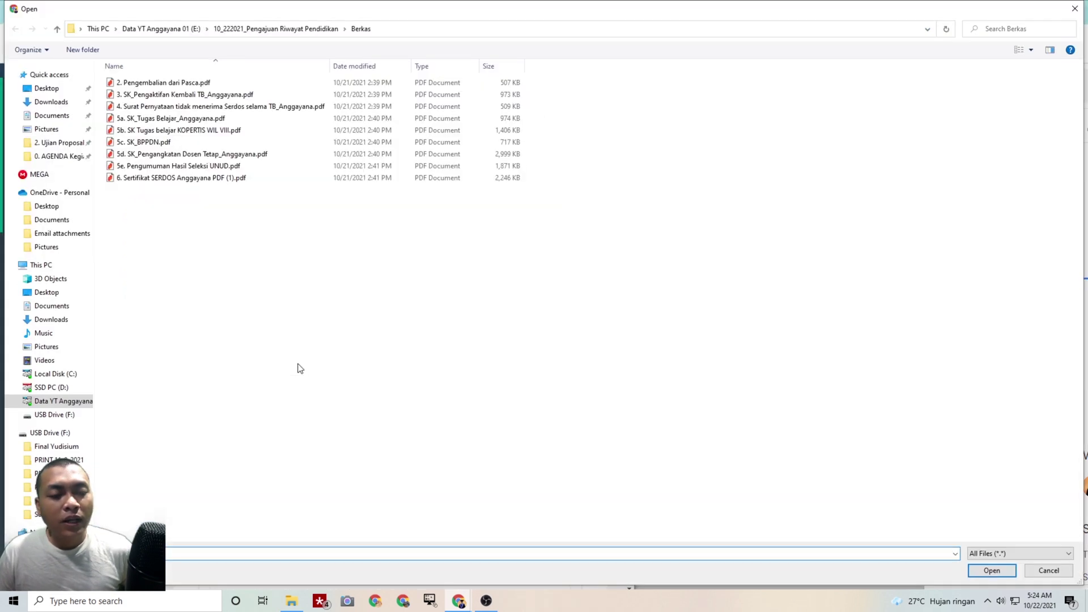
{"action": "left_click", "coordinate": [259, 119]}
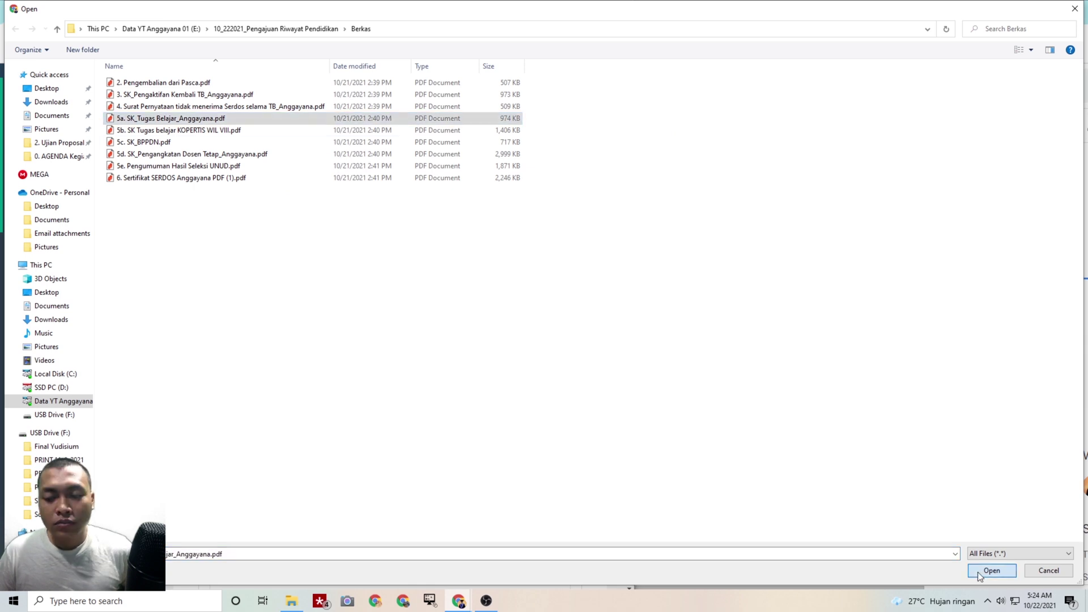
{"action": "left_click", "coordinate": [992, 570]}
{"action": "left_click", "coordinate": [929, 364]}
{"action": "scroll", "coordinate": [341, 340], "scroll_direction": "down", "scroll_amount": 2}
Name it SK Tugas Belajar, copy that into Keterangan, and set type Lainnya
{"action": "left_click", "coordinate": [297, 300]}
{"action": "type", "text": "SK Tuga"}
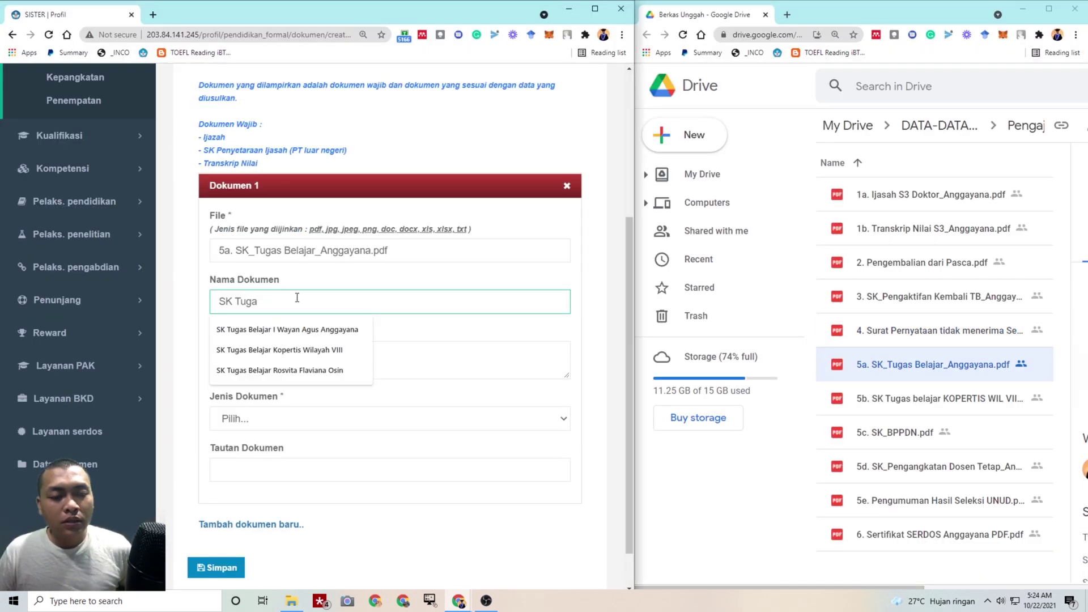
{"action": "left_click", "coordinate": [287, 330]}
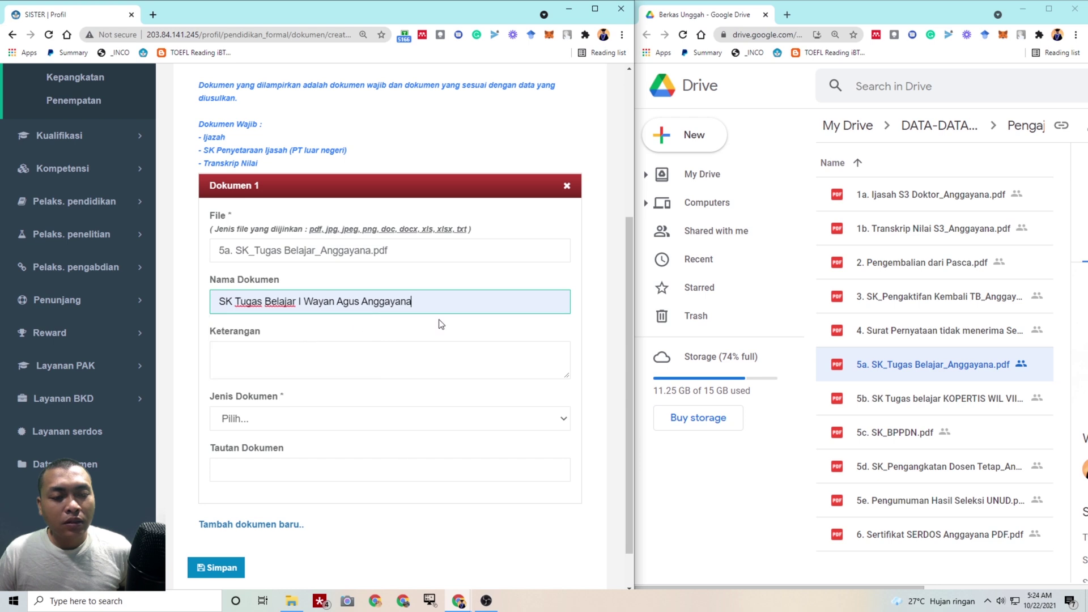
{"action": "left_click_drag", "start_coordinate": [491, 309], "coordinate": [102, 313]}
{"action": "key", "text": "ctrl+c"}
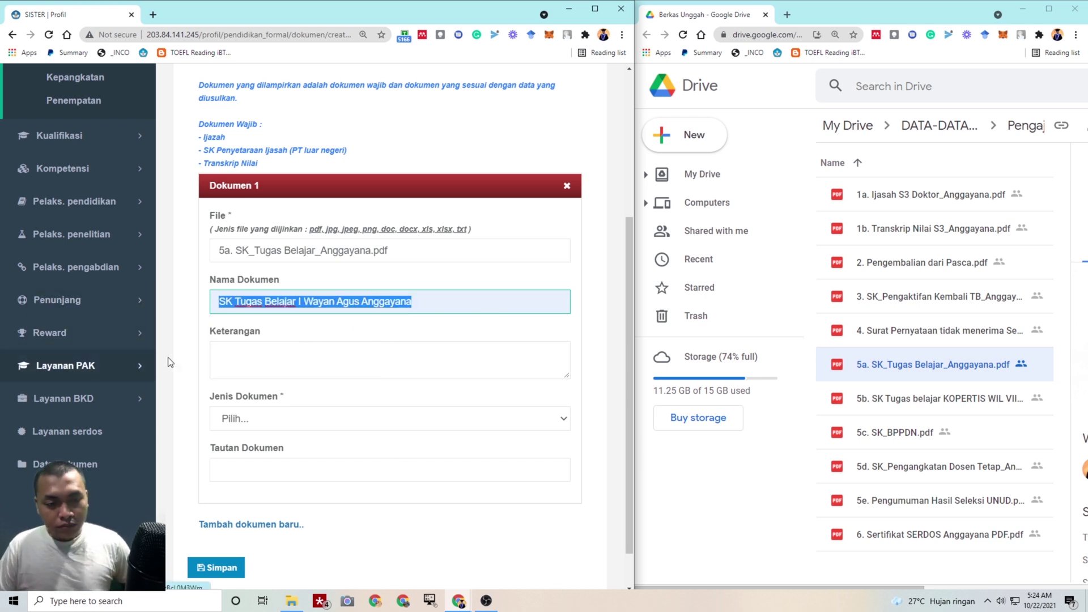
{"action": "left_click", "coordinate": [221, 357]}
{"action": "key", "text": "ctrl+v"}
{"action": "left_click", "coordinate": [260, 418]}
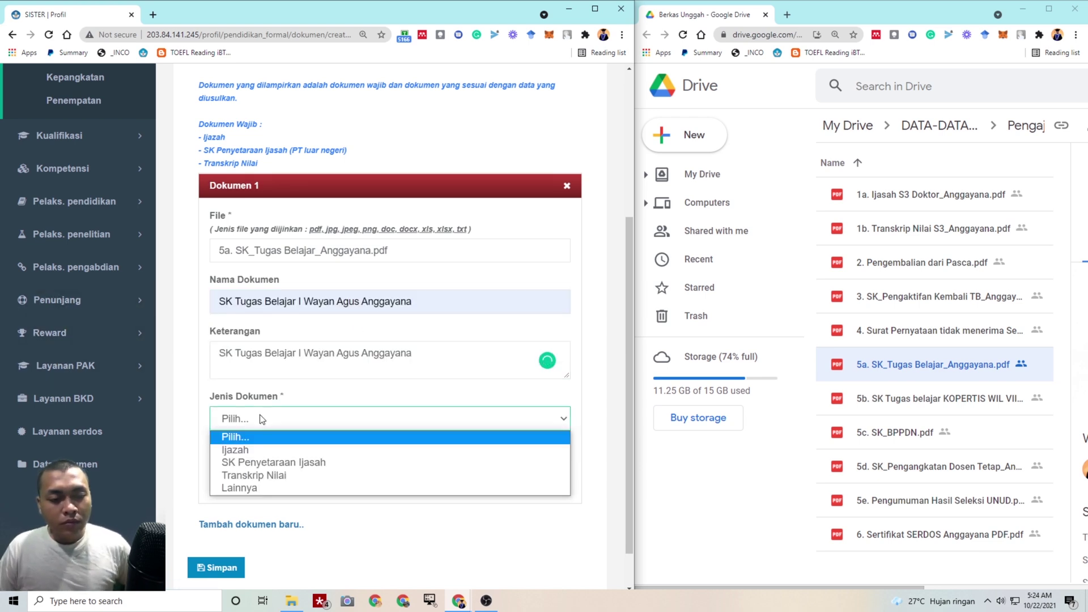
{"action": "left_click", "coordinate": [260, 493]}
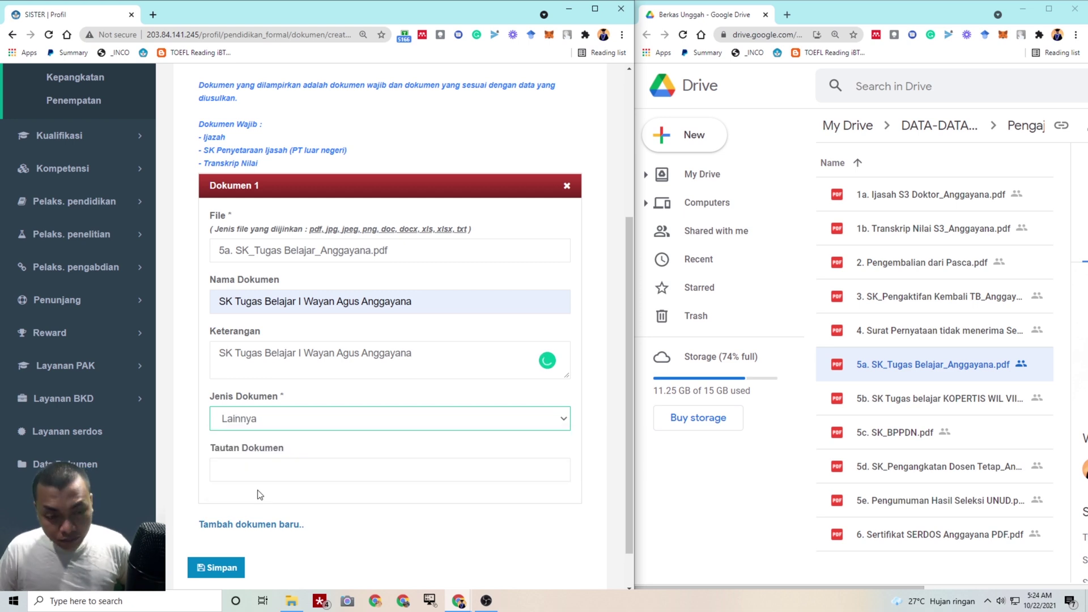
Paste the 5a file's Drive share link into Tautan Dokumen and save
{"action": "scroll", "coordinate": [263, 492], "scroll_direction": "down", "scroll_amount": 1}
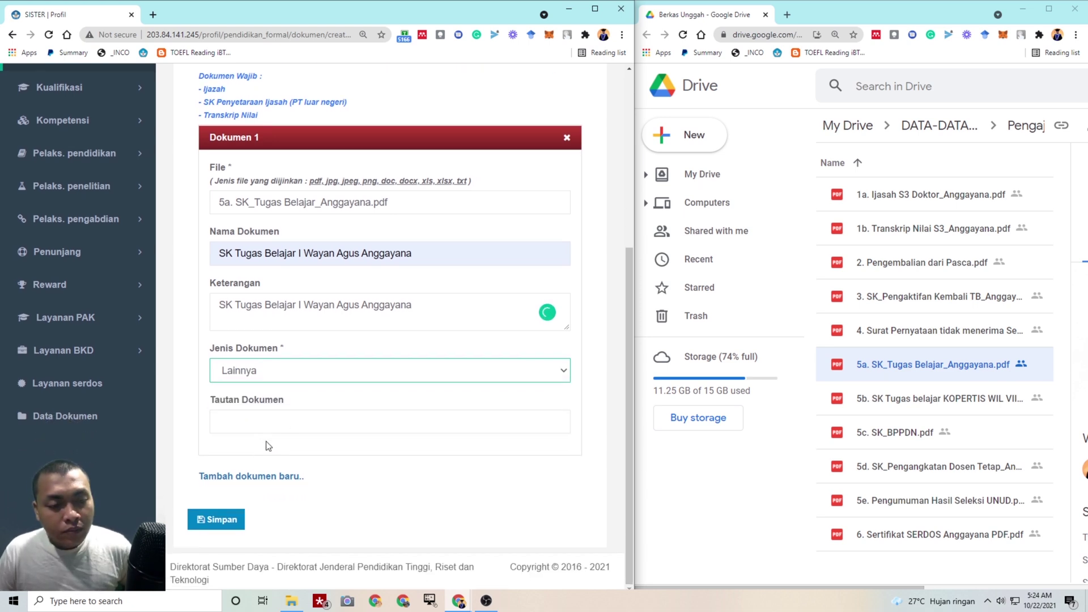
{"action": "right_click", "coordinate": [886, 369]}
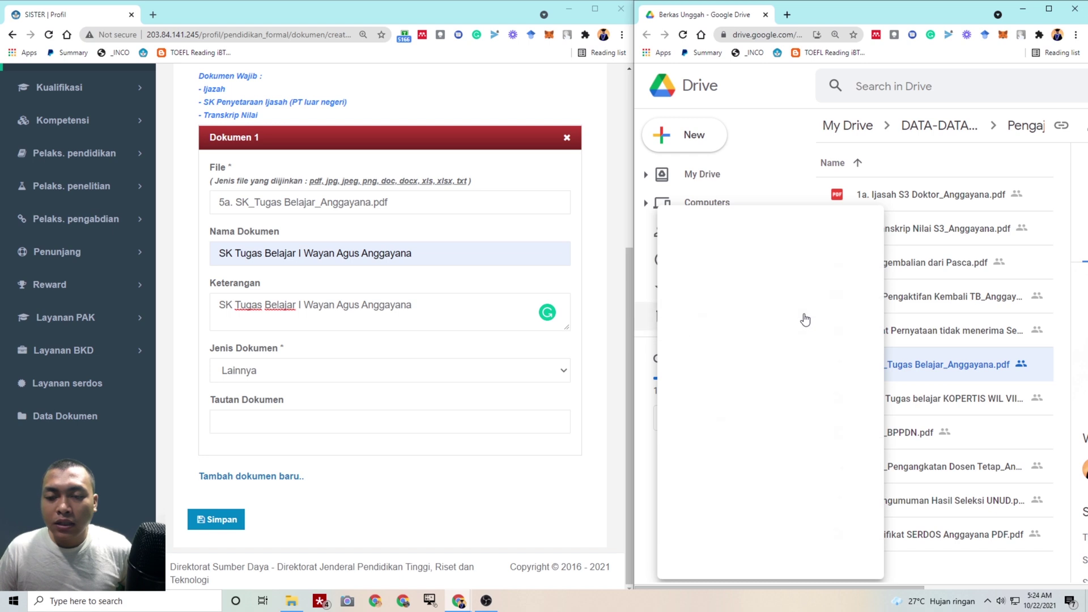
{"action": "left_click", "coordinate": [804, 313]}
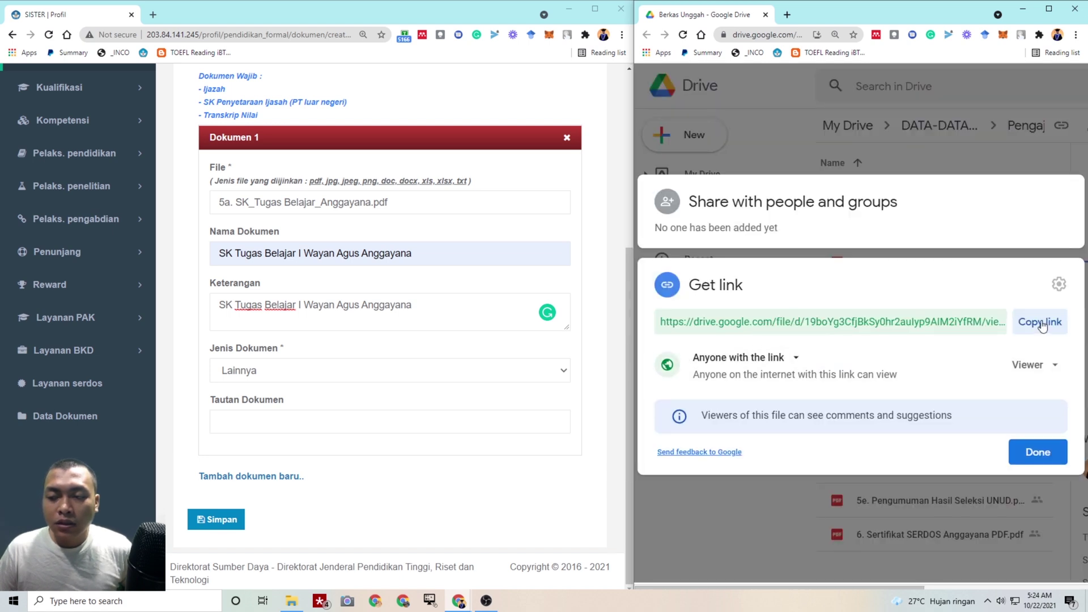
{"action": "left_click", "coordinate": [1019, 329]}
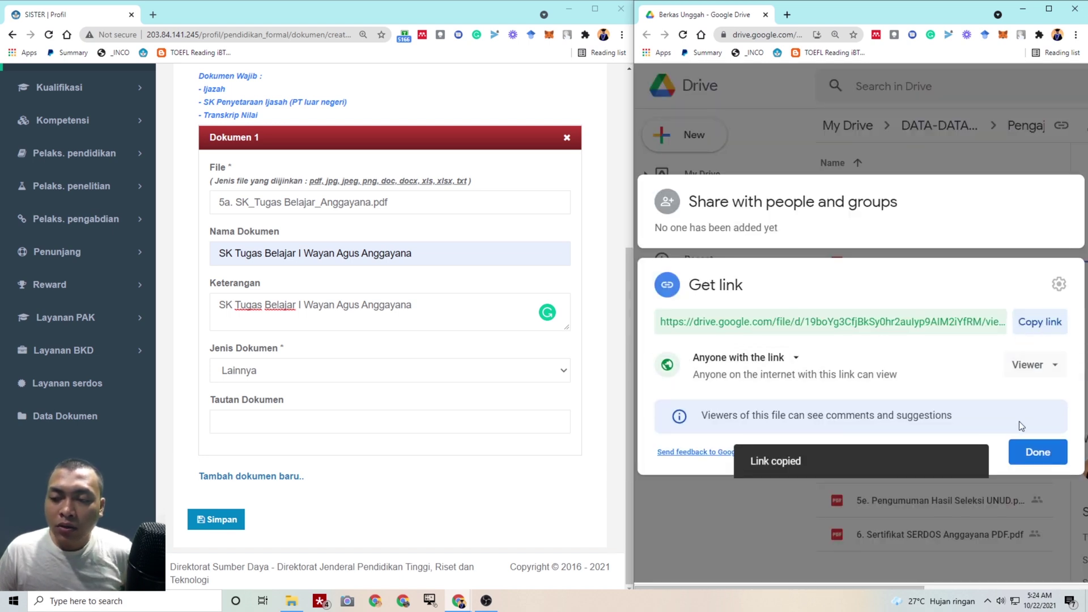
{"action": "left_click", "coordinate": [1035, 451]}
{"action": "left_click", "coordinate": [334, 428]}
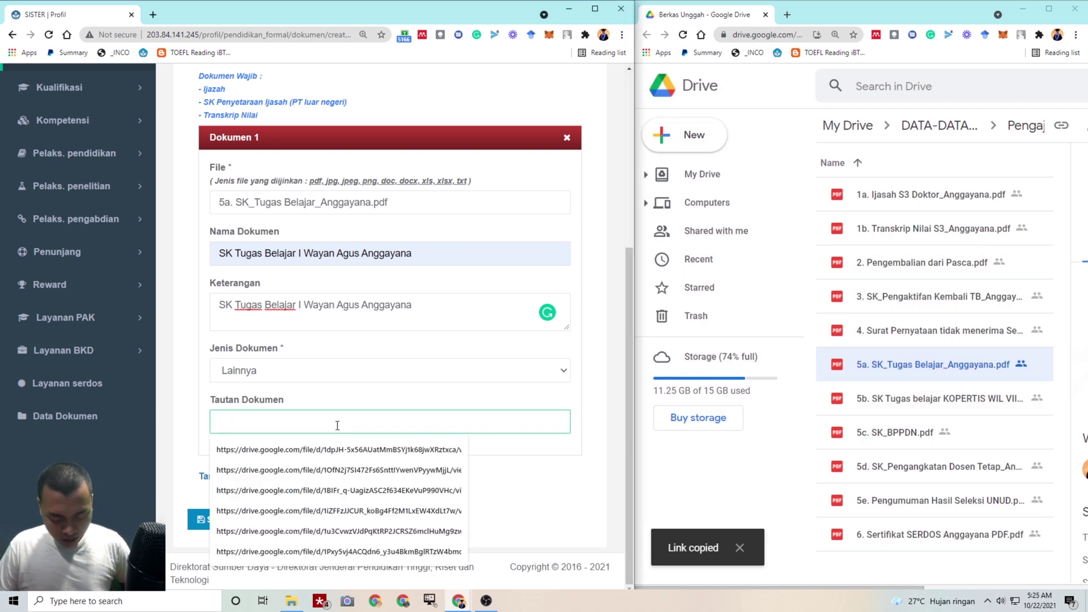
{"action": "key", "text": "ctrl+v"}
{"action": "left_click", "coordinate": [225, 526]}
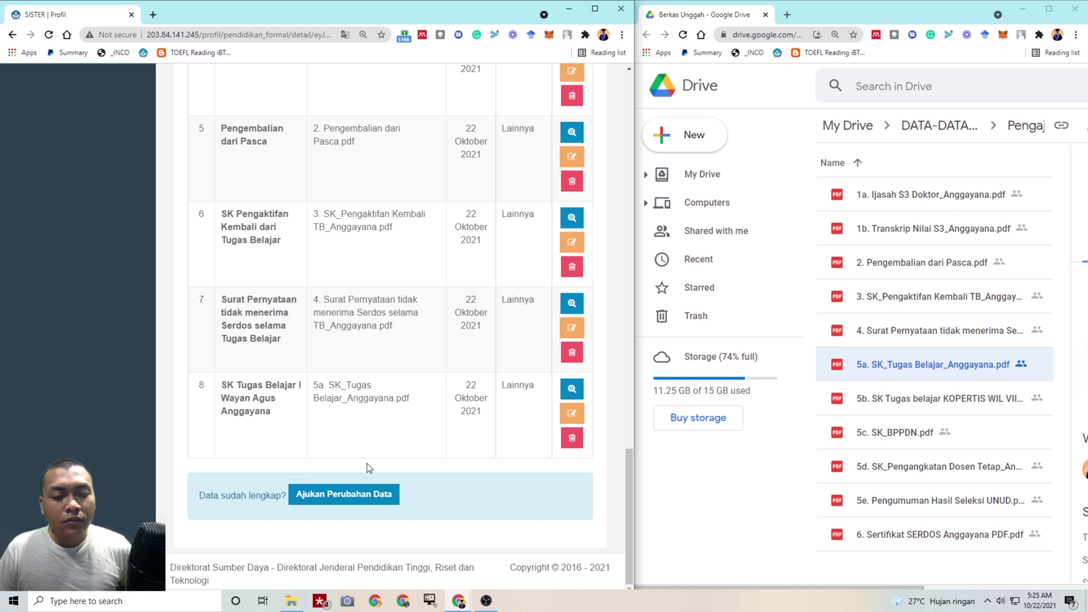
Add another document and attach the 5b SK Tugas belajar KOPERTIS WIL VIII file
{"action": "scroll", "coordinate": [396, 448], "scroll_direction": "up", "scroll_amount": 4}
{"action": "scroll", "coordinate": [436, 436], "scroll_direction": "up", "scroll_amount": 5}
{"action": "left_click", "coordinate": [557, 266]}
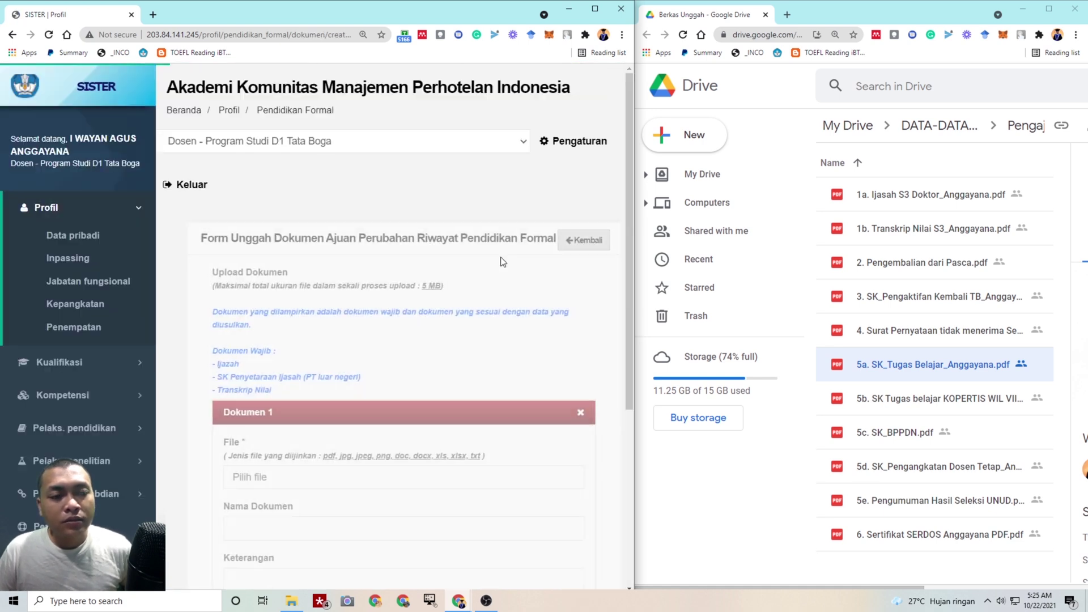
{"action": "scroll", "coordinate": [410, 315], "scroll_direction": "down", "scroll_amount": 2}
{"action": "scroll", "coordinate": [397, 317], "scroll_direction": "down", "scroll_amount": 1}
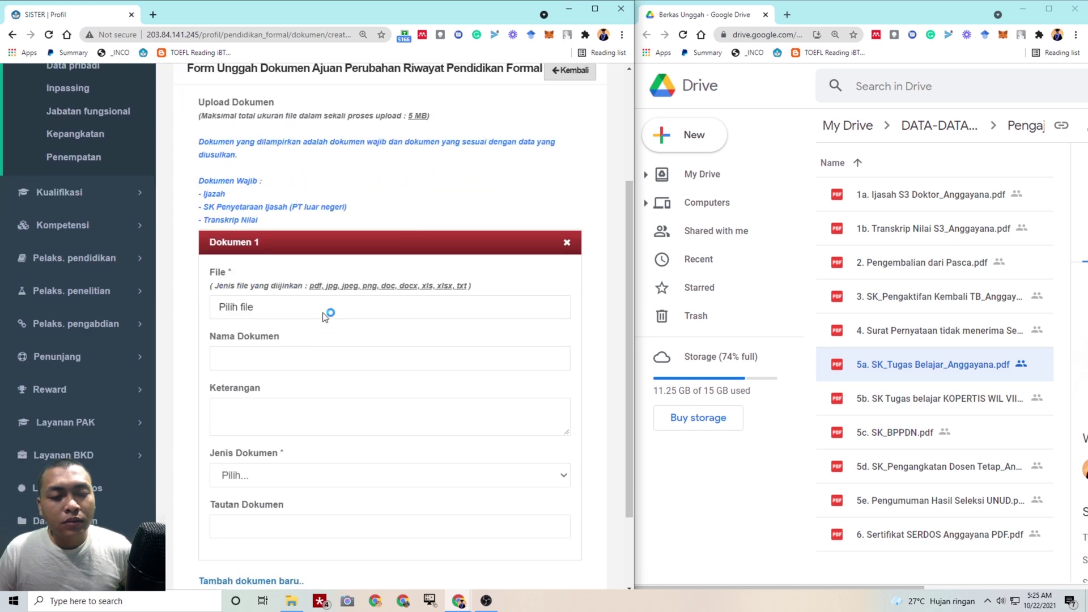
{"action": "left_click", "coordinate": [327, 312]}
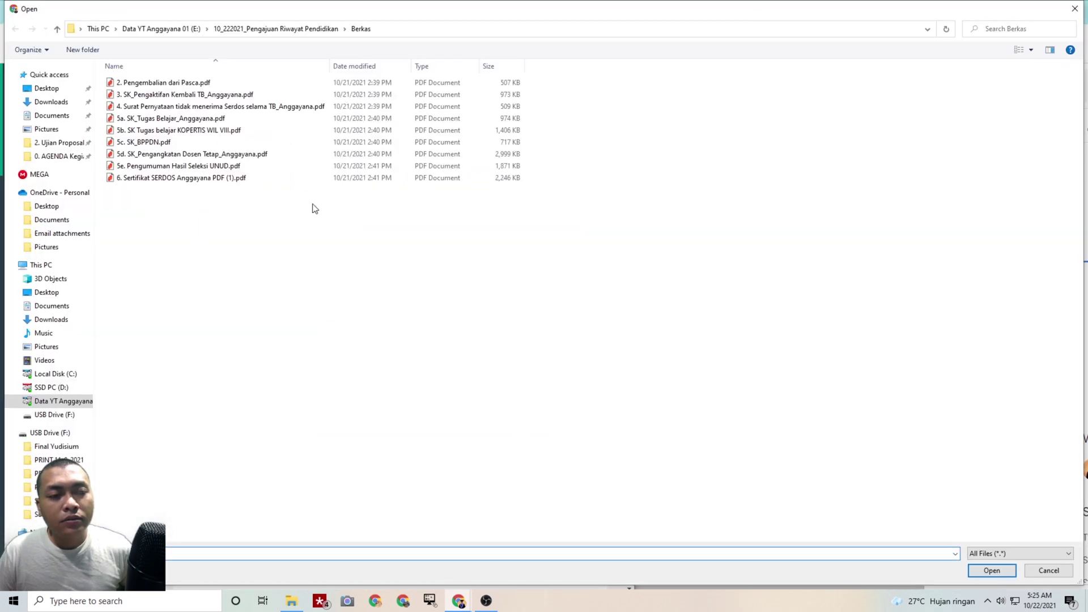
{"action": "left_click", "coordinate": [282, 132]}
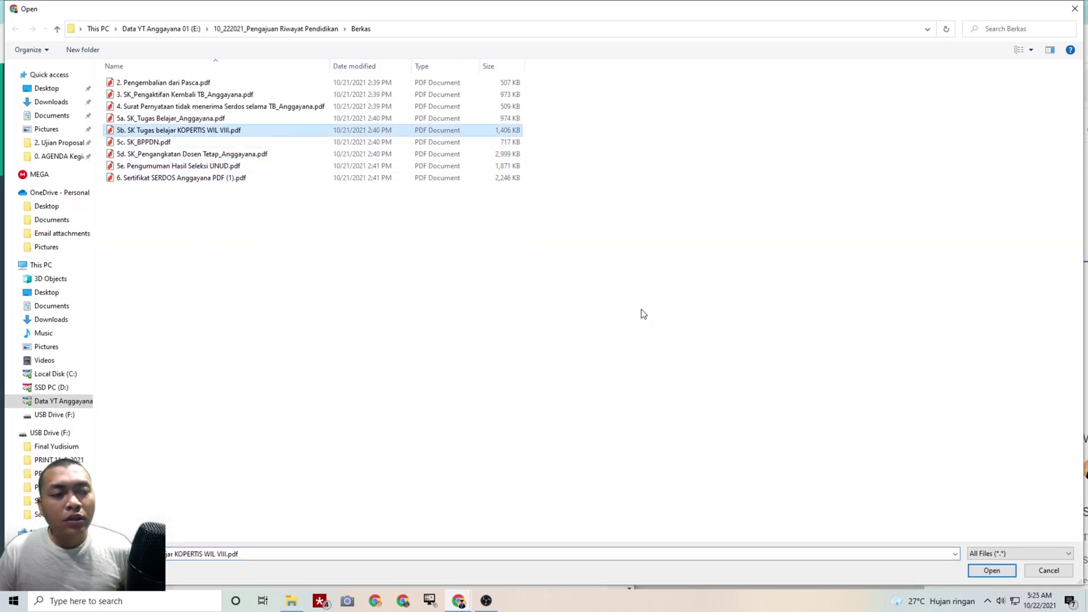
{"action": "left_click", "coordinate": [974, 570]}
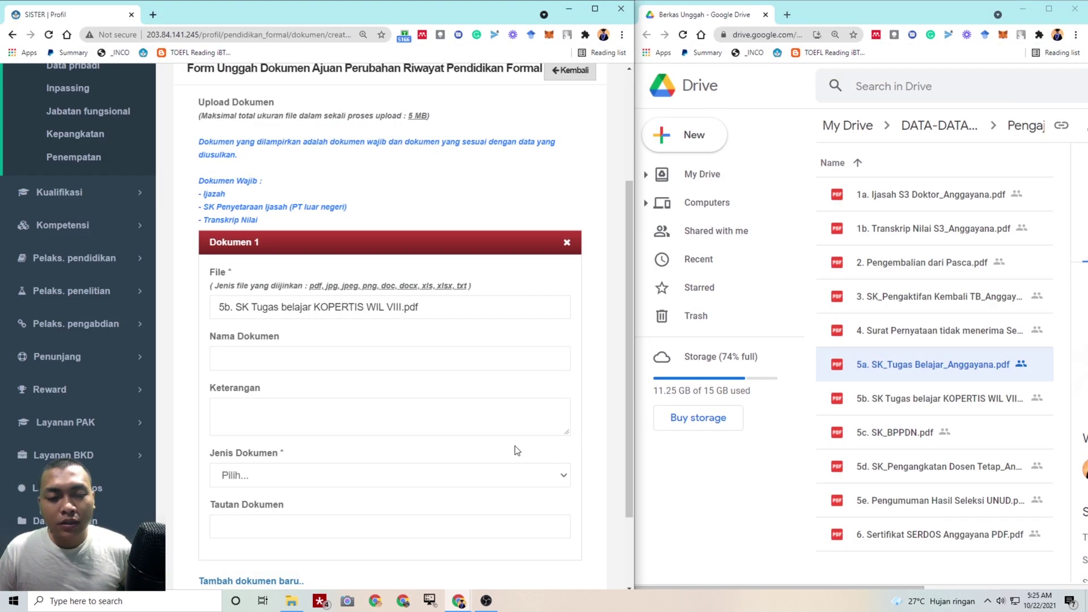
Name and describe it 'SK Tugas Belajar Kopertis Wilayah VIII', type Lainnya
{"action": "left_click", "coordinate": [392, 301]}
{"action": "type", "text": "S"}
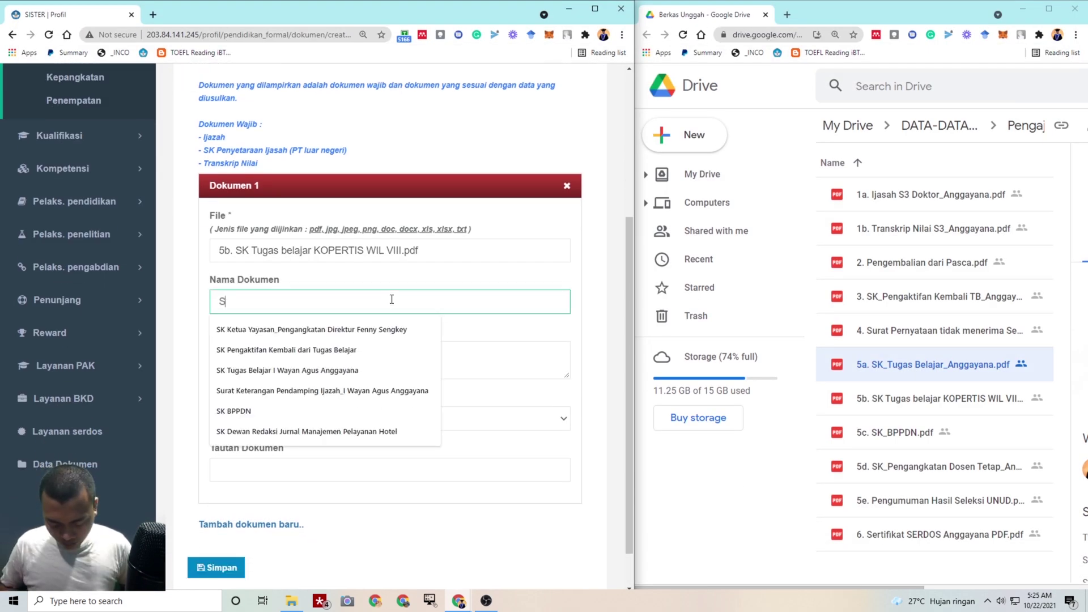
{"action": "type", "text": "K Tu"}
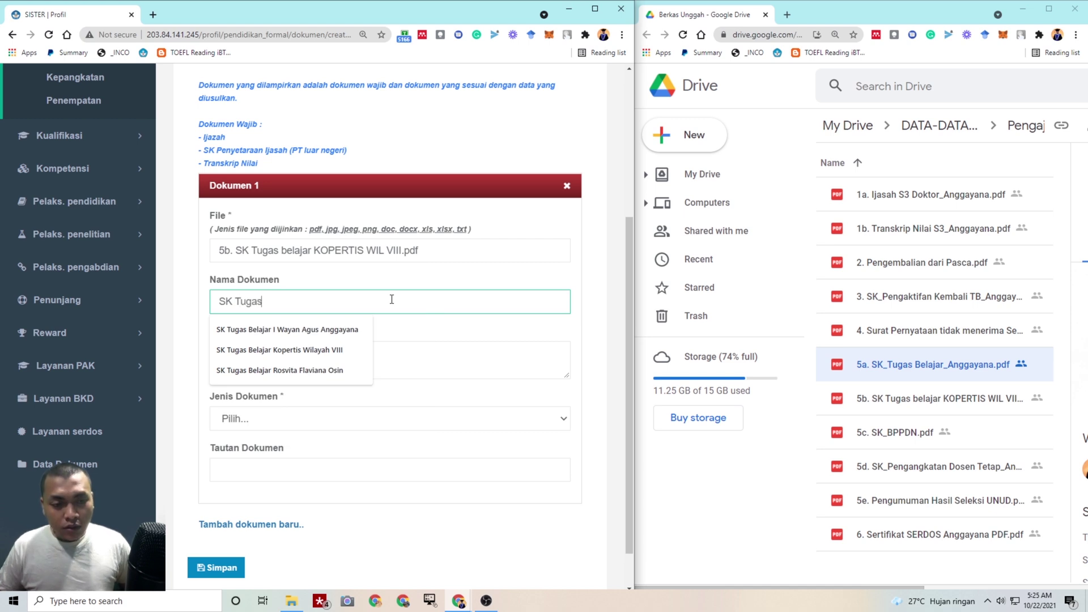
{"action": "type", "text": "gas"}
{"action": "left_click", "coordinate": [350, 349]}
{"action": "left_click", "coordinate": [348, 349]}
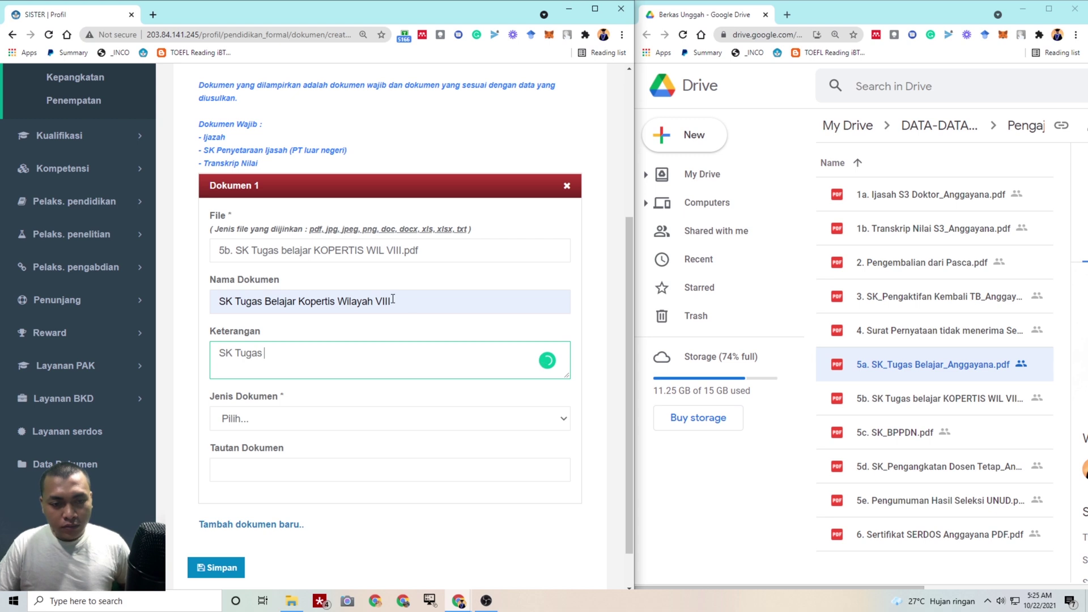
{"action": "left_click_drag", "start_coordinate": [393, 300], "coordinate": [200, 302]}
{"action": "left_click_drag", "start_coordinate": [281, 349], "coordinate": [198, 355]}
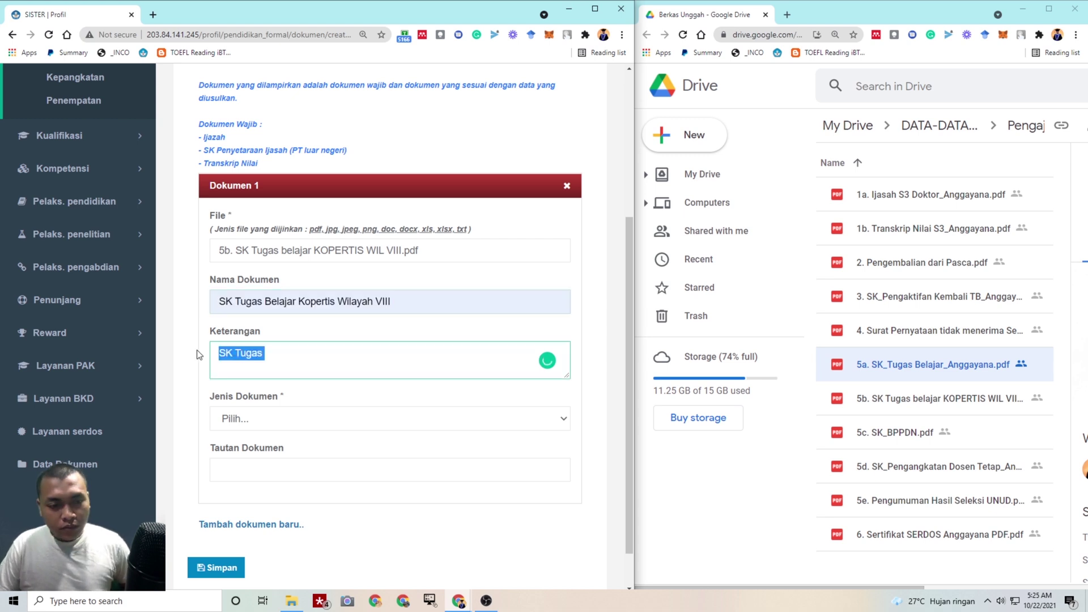
{"action": "key", "text": "ctrl+v"}
{"action": "left_click", "coordinate": [270, 418]}
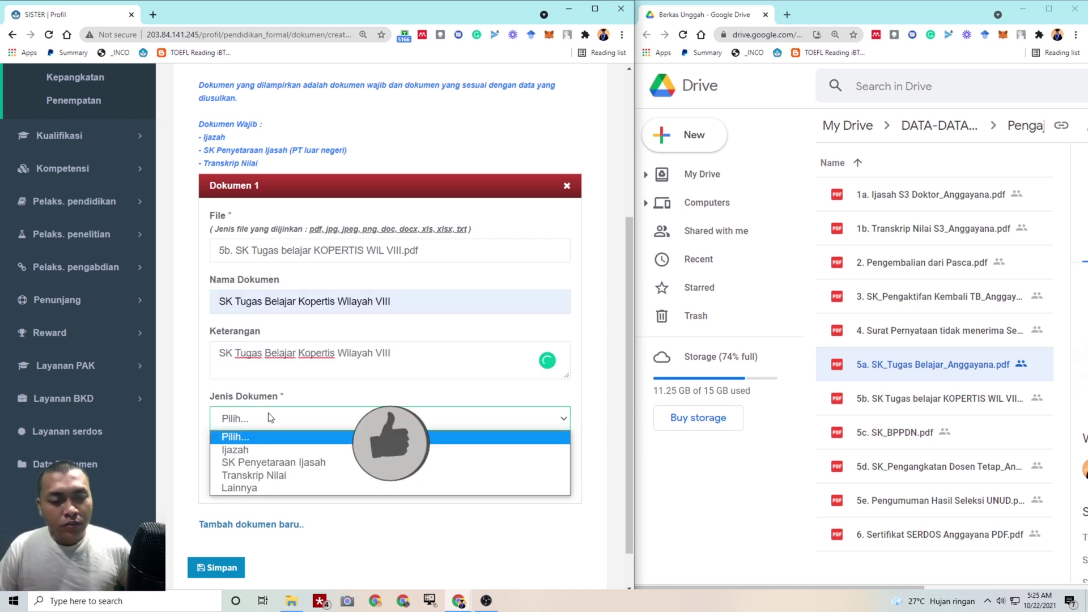
{"action": "left_click", "coordinate": [239, 488]}
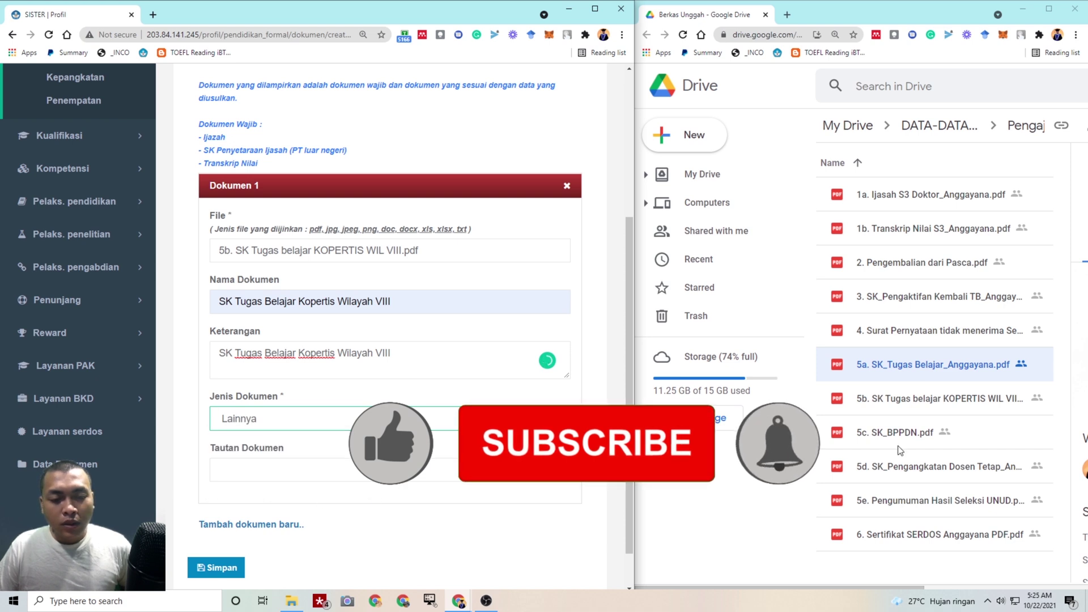
Paste the 5b file's Drive share link into Tautan Dokumen and save
{"action": "left_click", "coordinate": [907, 404]}
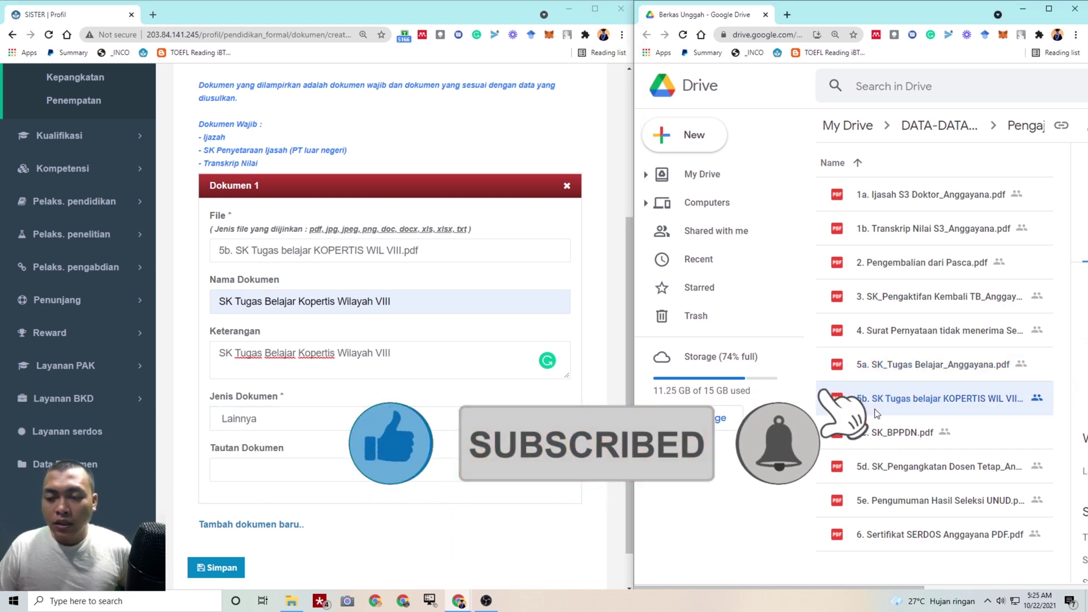
{"action": "right_click", "coordinate": [880, 401]}
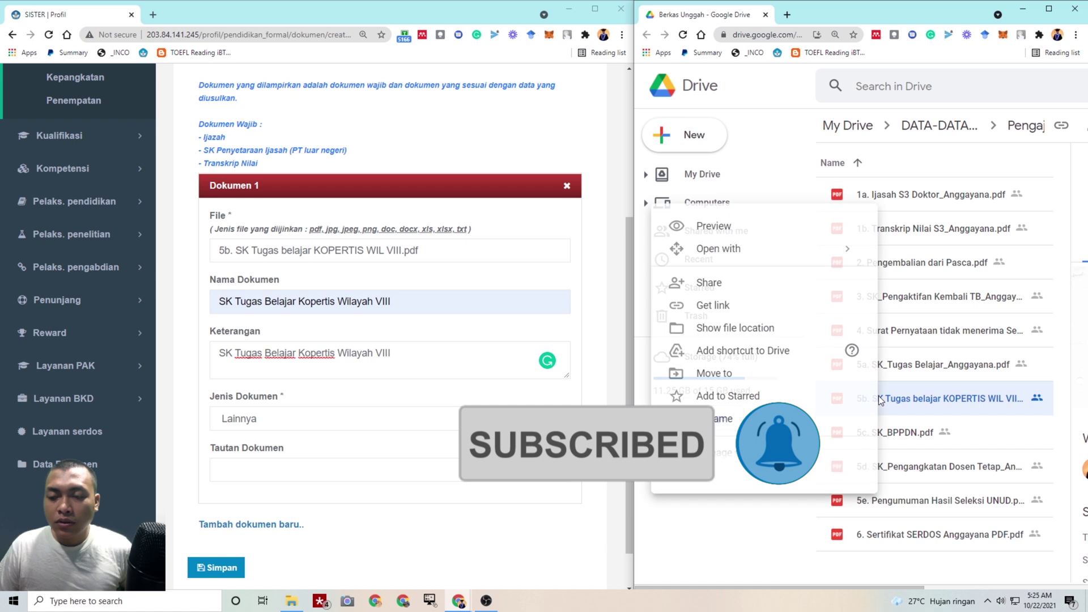
{"action": "left_click", "coordinate": [788, 307]}
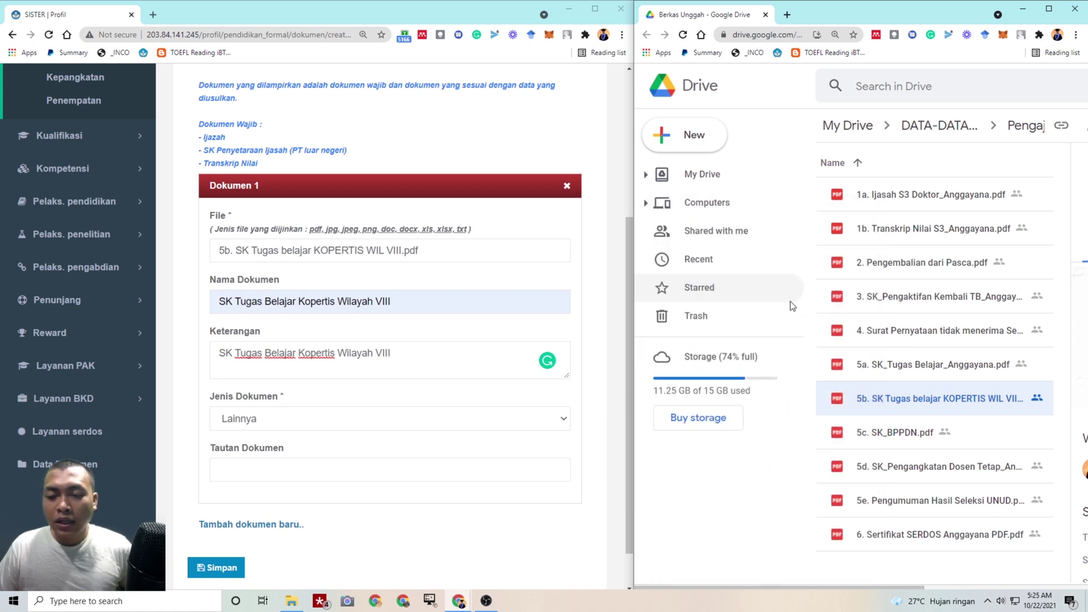
{"action": "left_click", "coordinate": [1038, 322]}
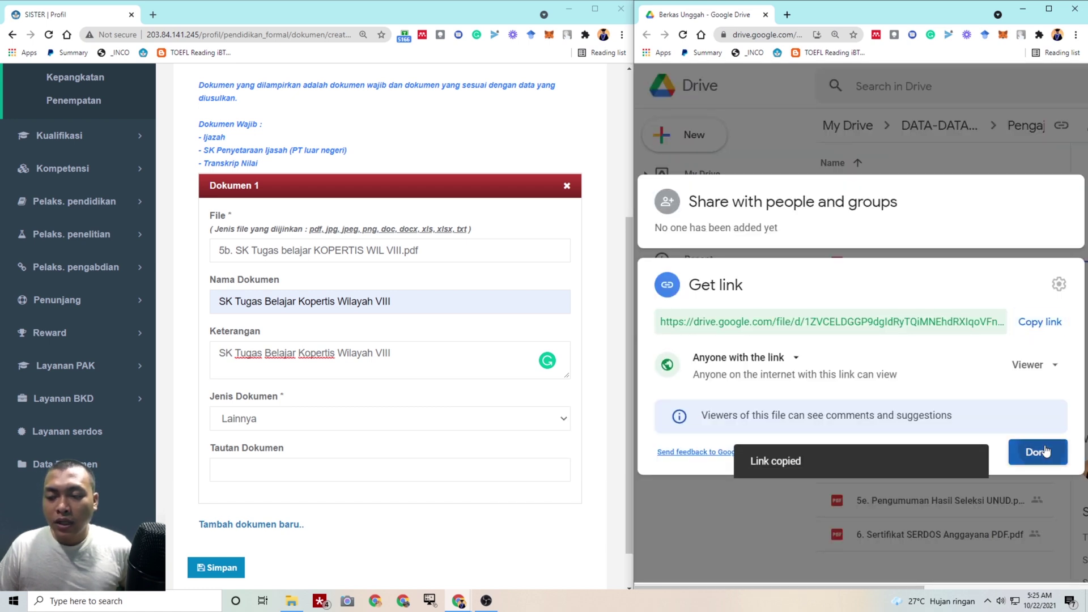
{"action": "left_click", "coordinate": [1038, 451]}
{"action": "left_click", "coordinate": [336, 469]}
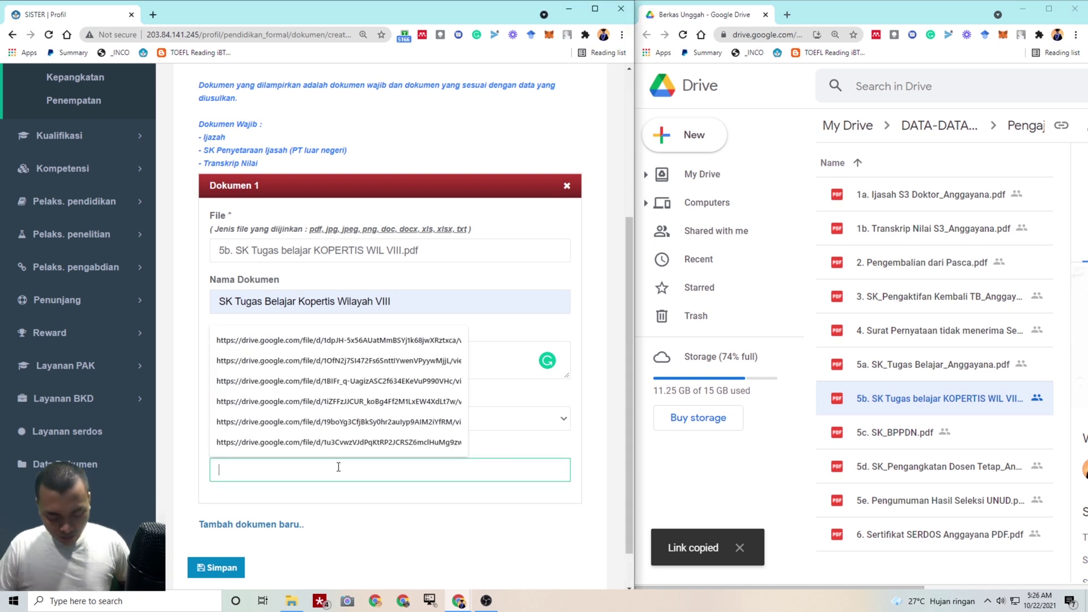
{"action": "key", "text": "ctrl+v"}
{"action": "left_click", "coordinate": [225, 568]}
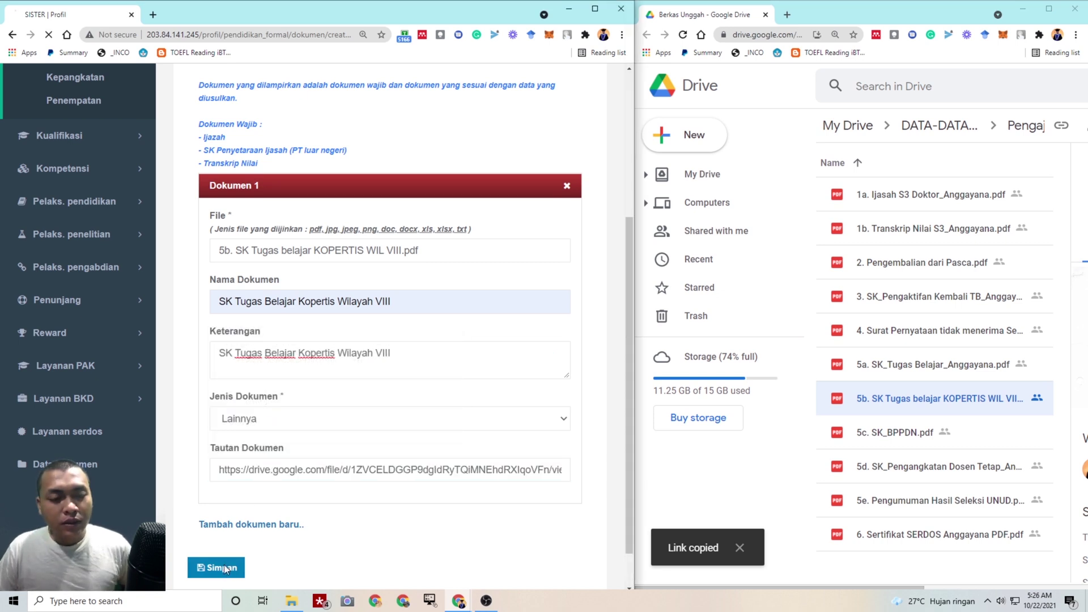
{"action": "scroll", "coordinate": [324, 470], "scroll_direction": "down", "scroll_amount": 15}
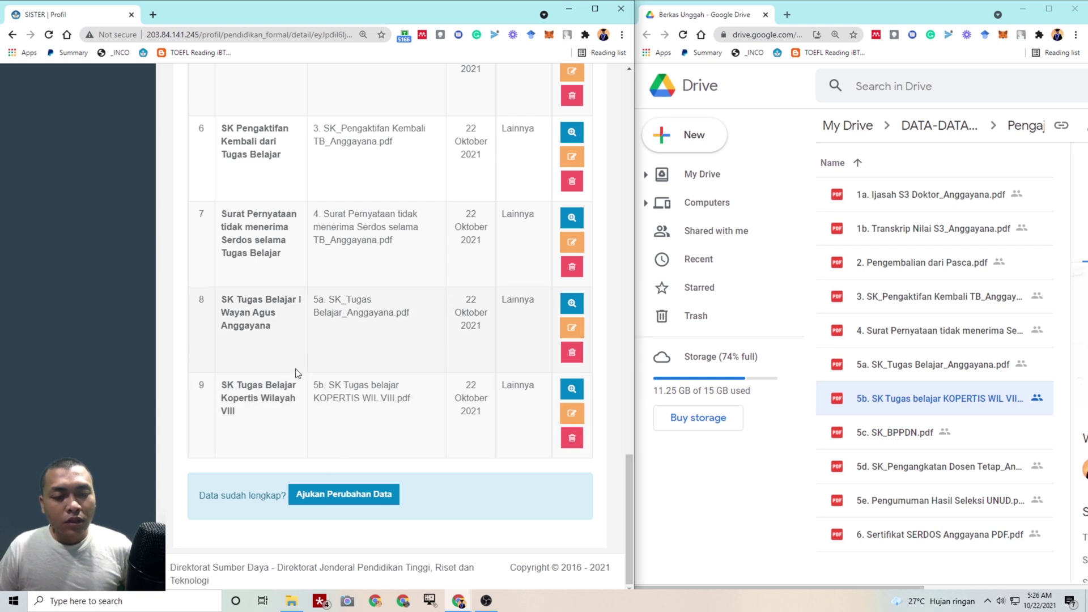
Add another document and attach 5c. SK_BPPDN.pdf
{"action": "scroll", "coordinate": [294, 374], "scroll_direction": "up", "scroll_amount": 11}
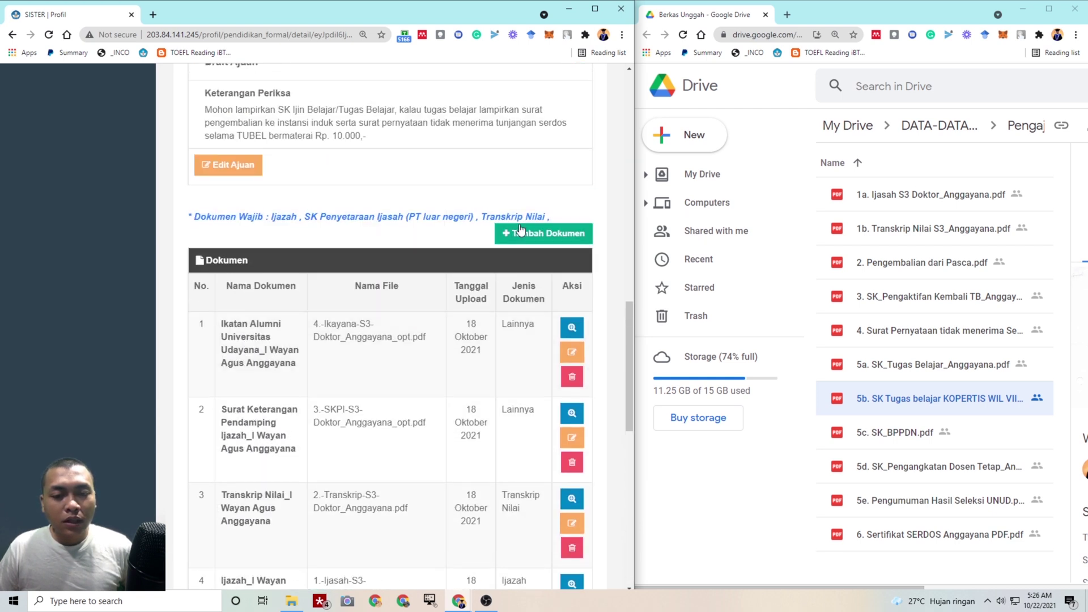
{"action": "left_click", "coordinate": [522, 232]}
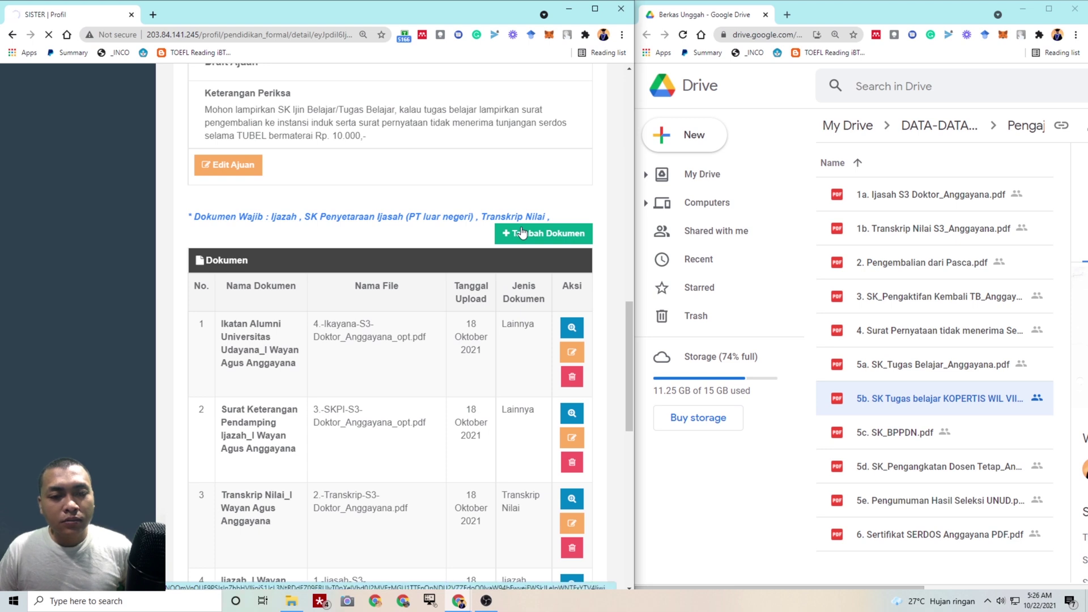
{"action": "scroll", "coordinate": [427, 367], "scroll_direction": "down", "scroll_amount": 4}
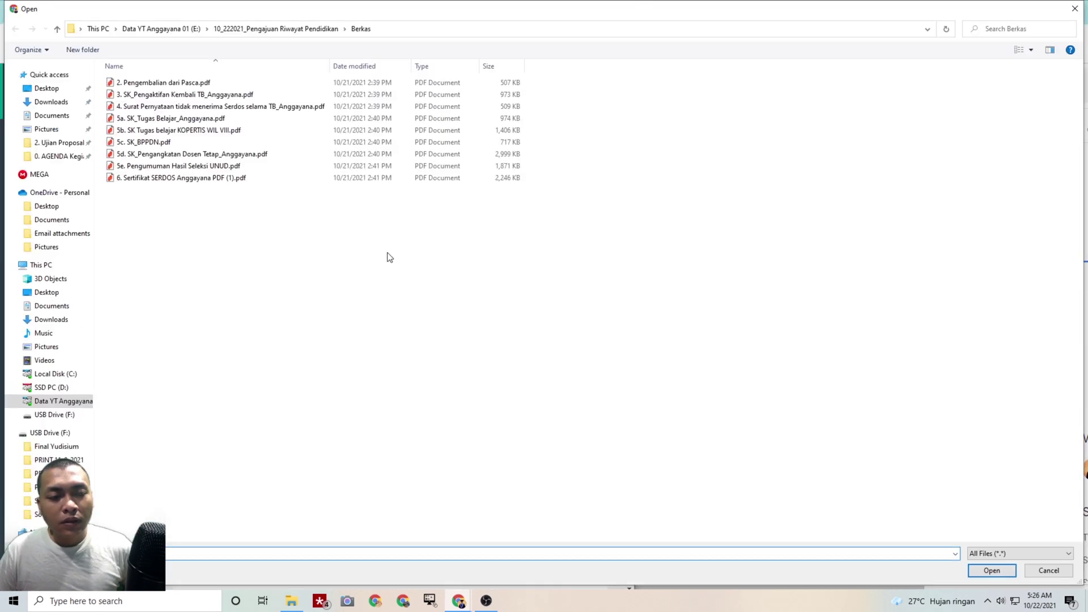
{"action": "left_click", "coordinate": [349, 142]}
{"action": "left_click", "coordinate": [991, 570]}
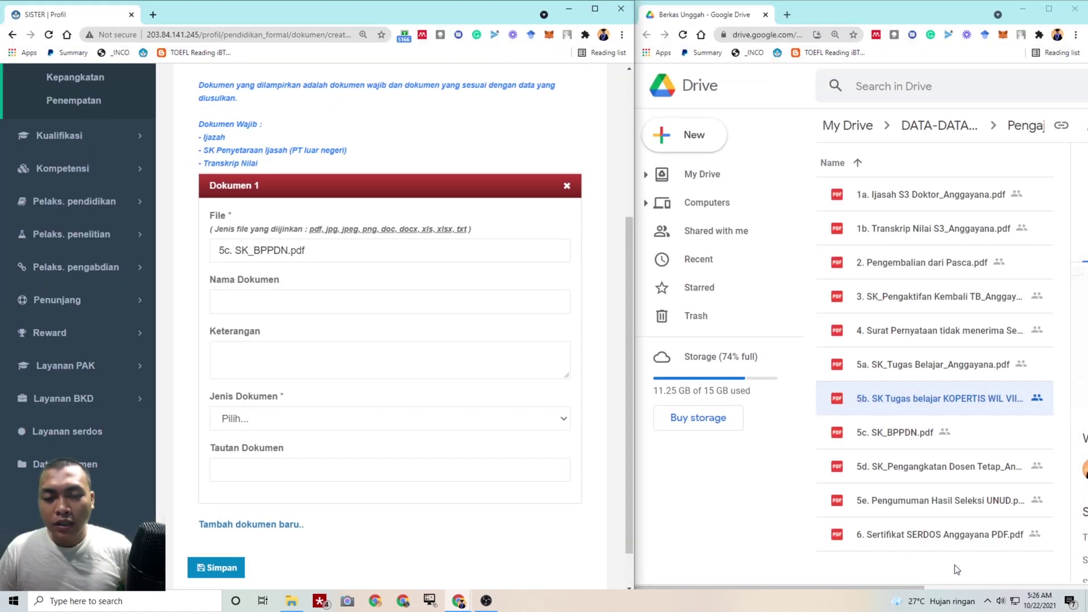
Name it SK BPPDN, copy that into Keterangan, and set type Lainnya
{"action": "left_click", "coordinate": [340, 299]}
{"action": "type", "text": "SK BPPDN"}
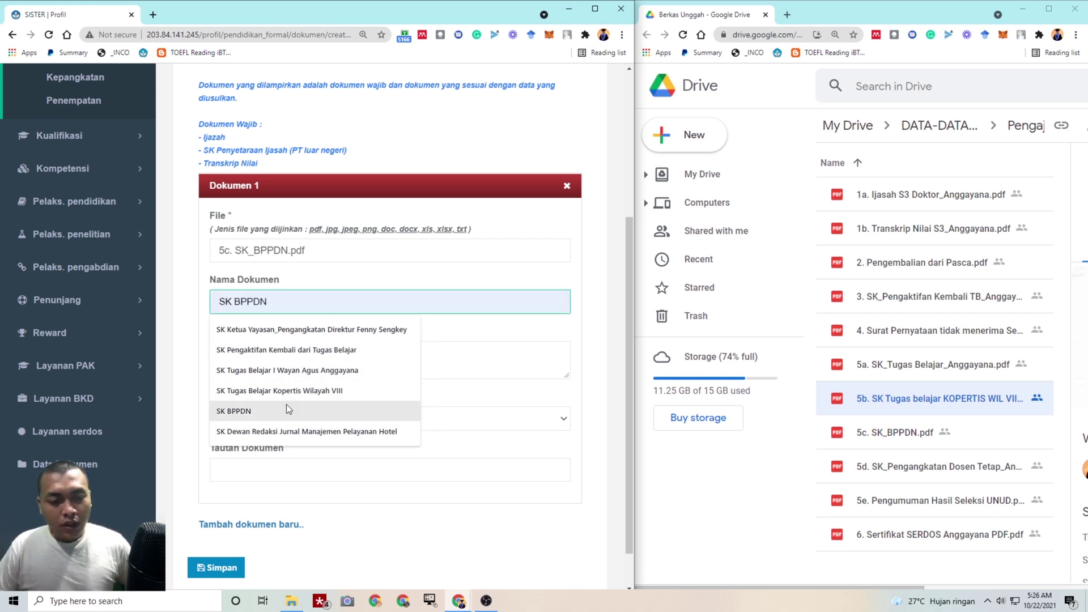
{"action": "left_click", "coordinate": [287, 410]}
{"action": "left_click_drag", "start_coordinate": [284, 302], "coordinate": [168, 305]}
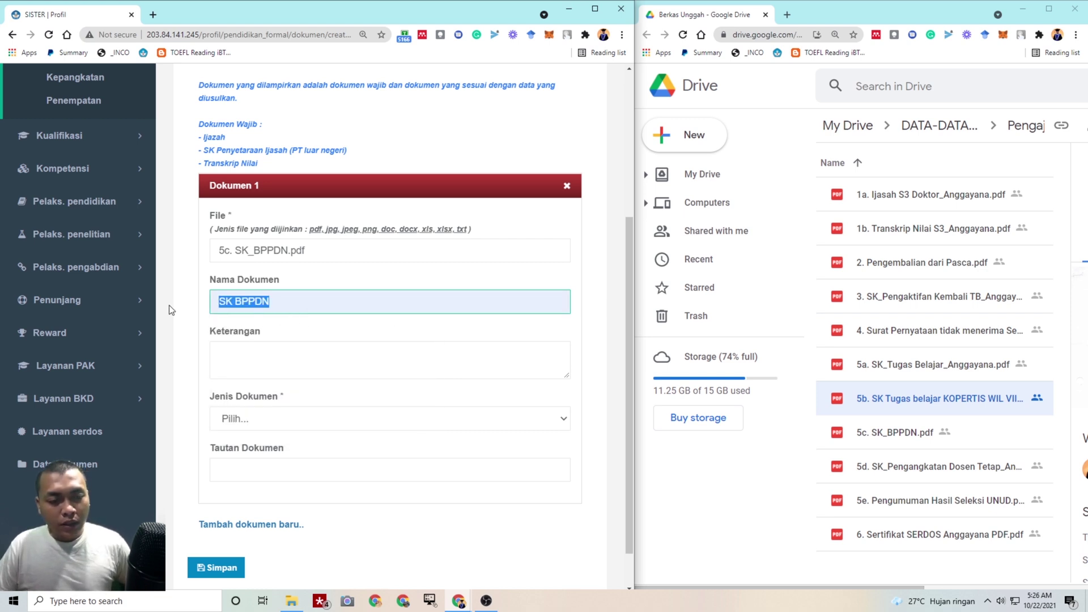
{"action": "key", "text": "ctrl+c"}
{"action": "left_click", "coordinate": [238, 360]}
{"action": "key", "text": "ctrl+v"}
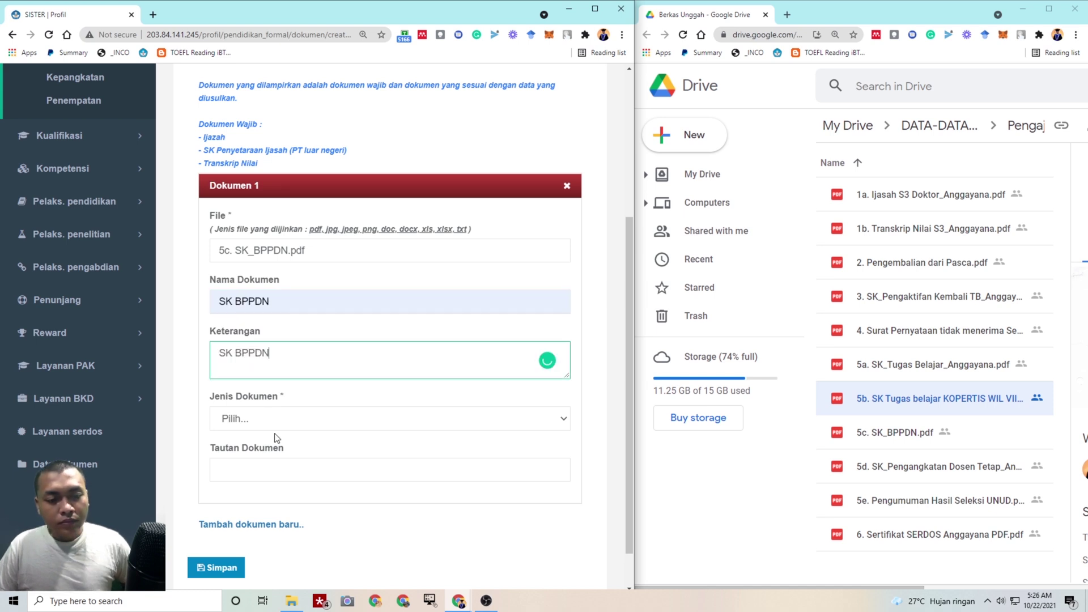
{"action": "left_click", "coordinate": [281, 419]}
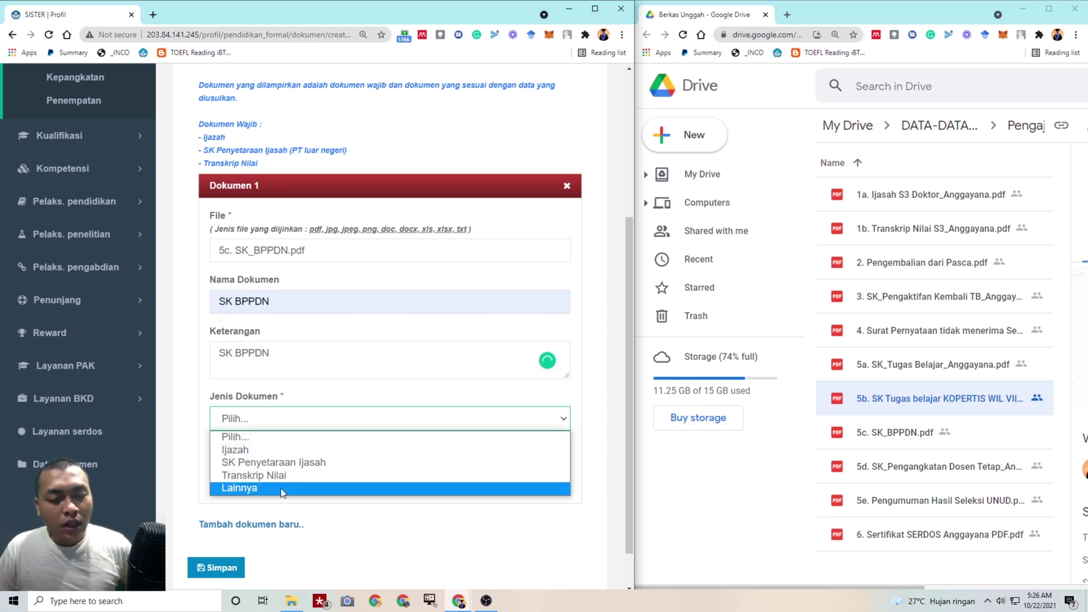
{"action": "left_click", "coordinate": [281, 488]}
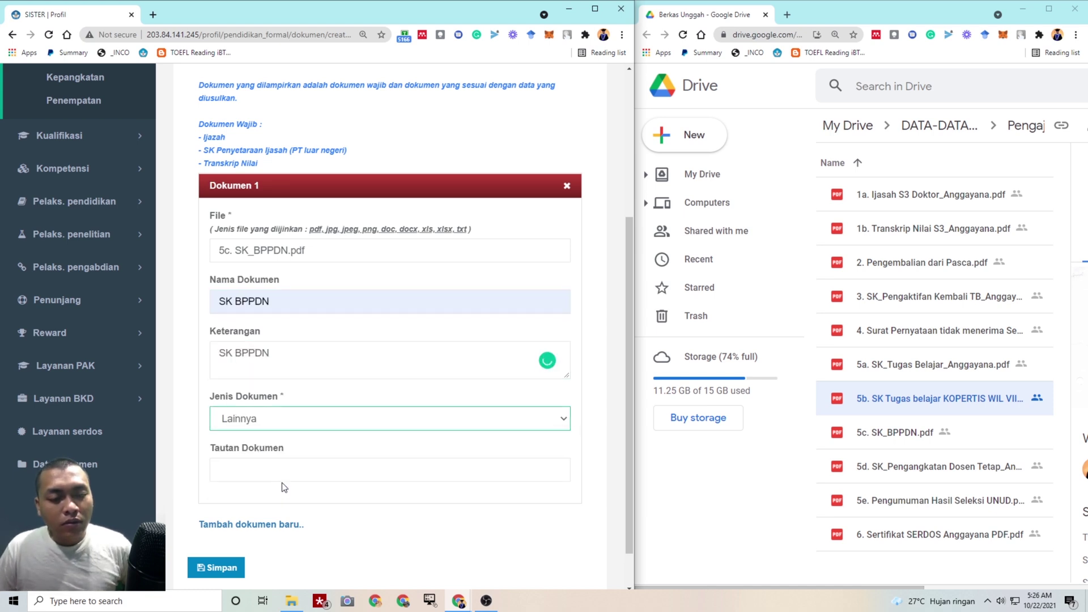
Paste the SK_BPPDN file's Drive share link into Tautan Dokumen and save
{"action": "left_click", "coordinate": [897, 433]}
{"action": "right_click", "coordinate": [897, 433]}
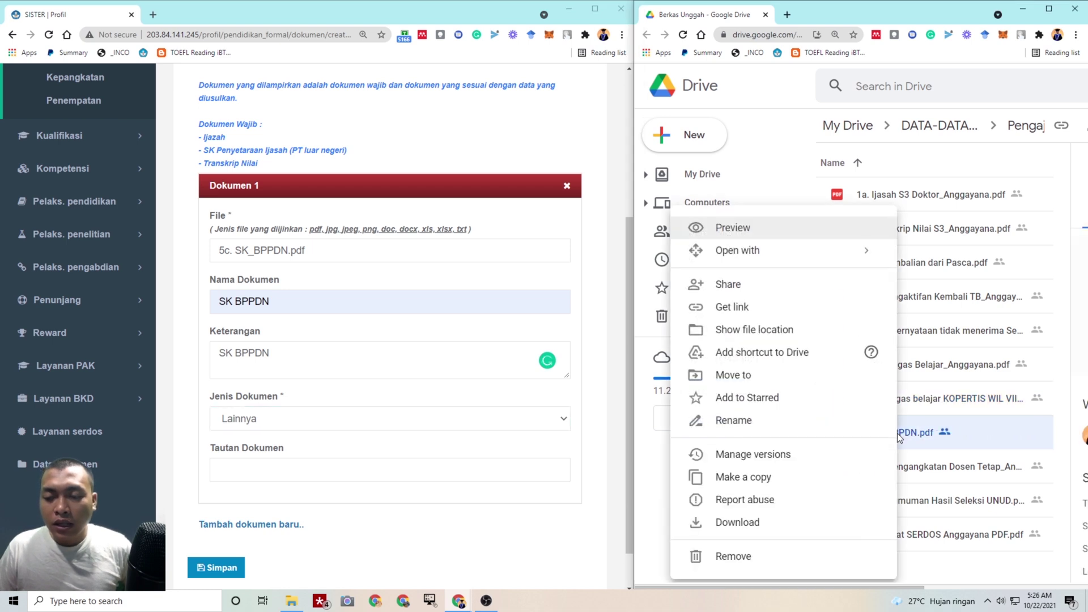
{"action": "left_click", "coordinate": [819, 329]}
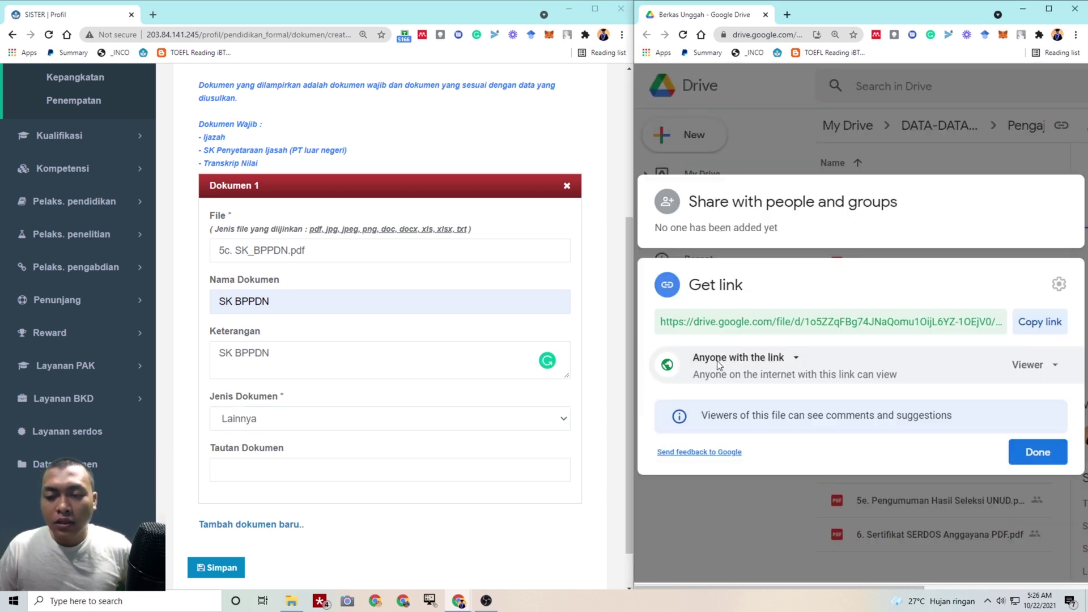
{"action": "left_click", "coordinate": [1038, 322]}
{"action": "left_click", "coordinate": [1038, 450]}
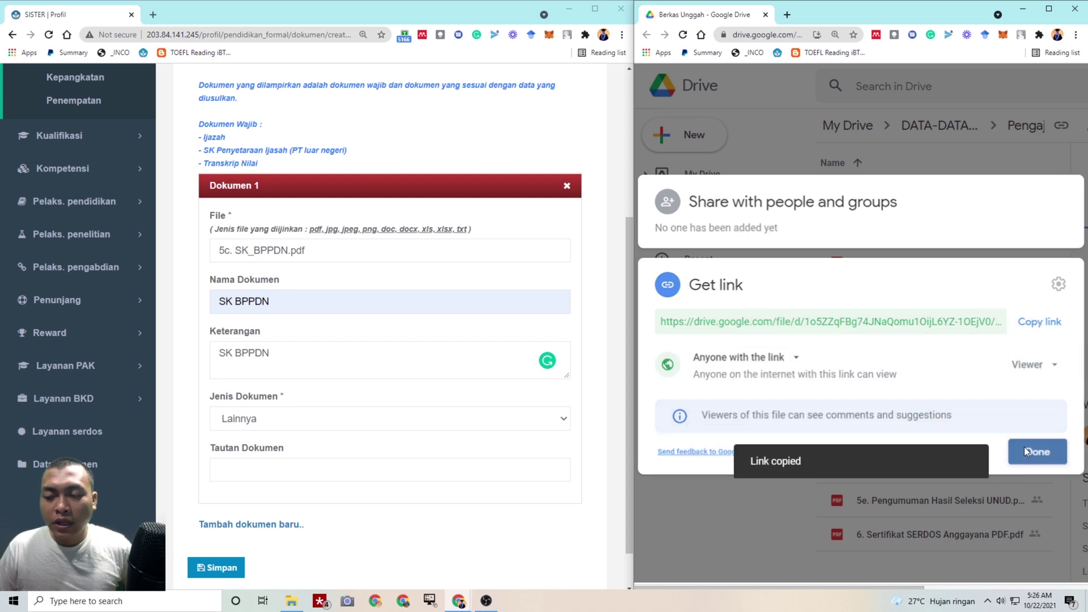
{"action": "left_click", "coordinate": [393, 471]}
{"action": "key", "text": "ctrl+v"}
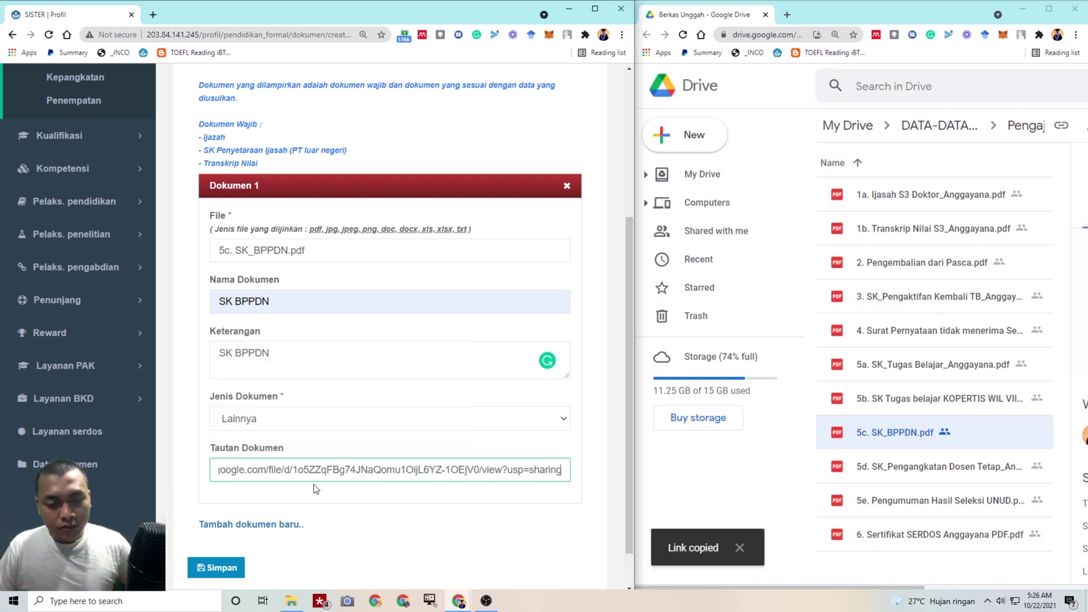
{"action": "left_click", "coordinate": [226, 574]}
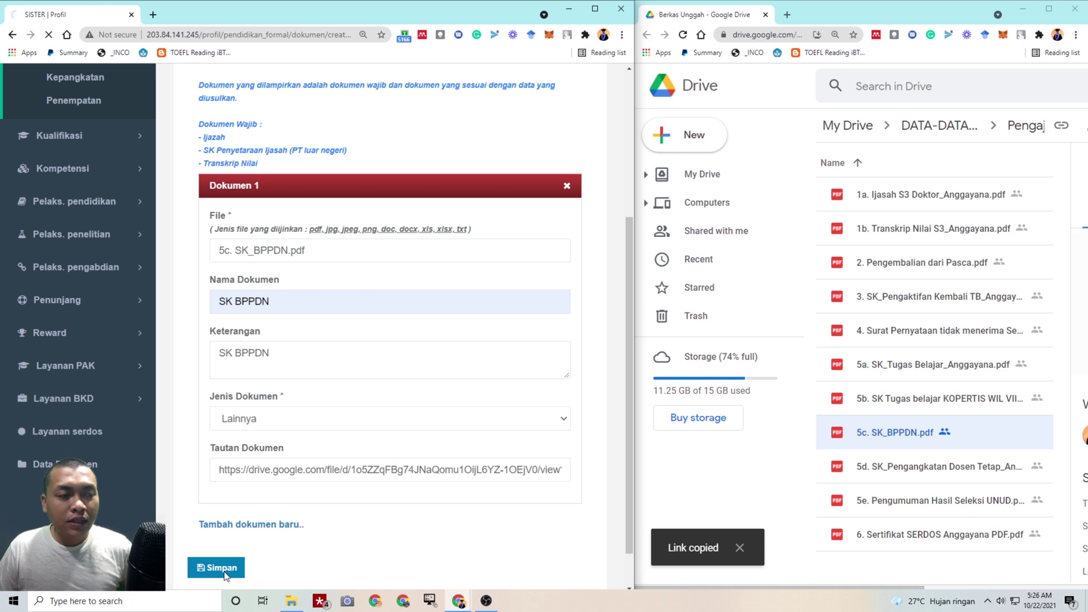
{"action": "scroll", "coordinate": [454, 340], "scroll_direction": "down", "scroll_amount": 4}
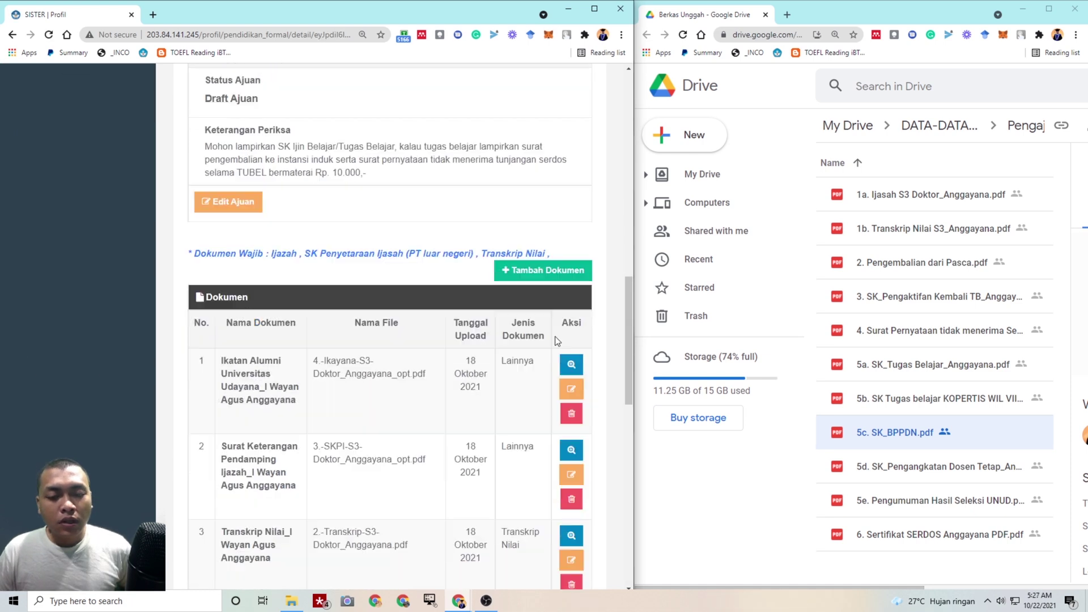
Attach the 5d SK Pengangkatan Dosen Tetap file to a new document entry
{"action": "left_click", "coordinate": [569, 275]}
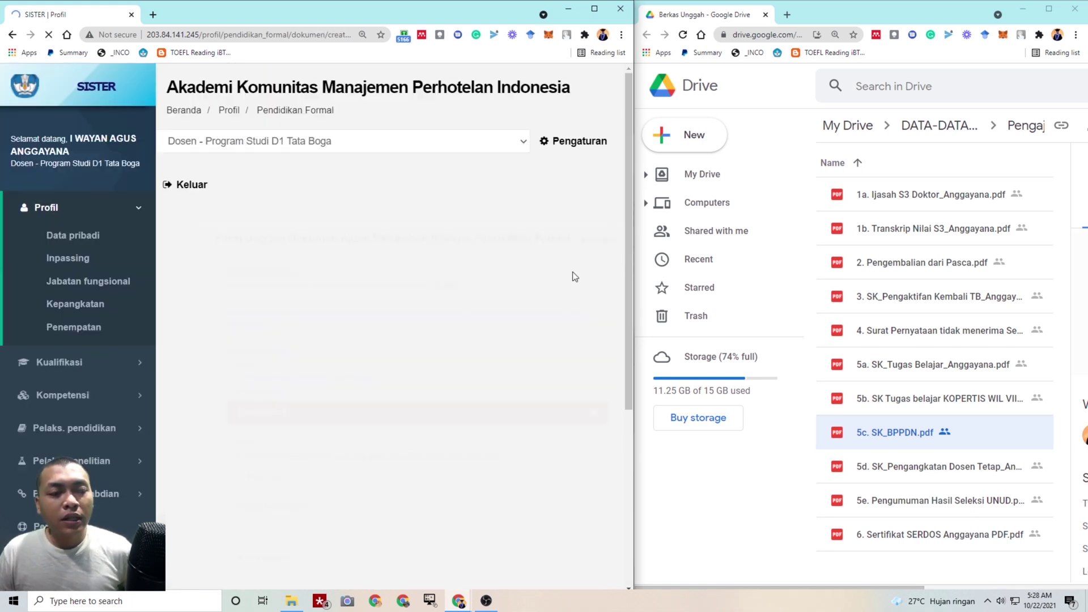
{"action": "scroll", "coordinate": [314, 363], "scroll_direction": "down", "scroll_amount": 1}
{"action": "left_click", "coordinate": [299, 315]}
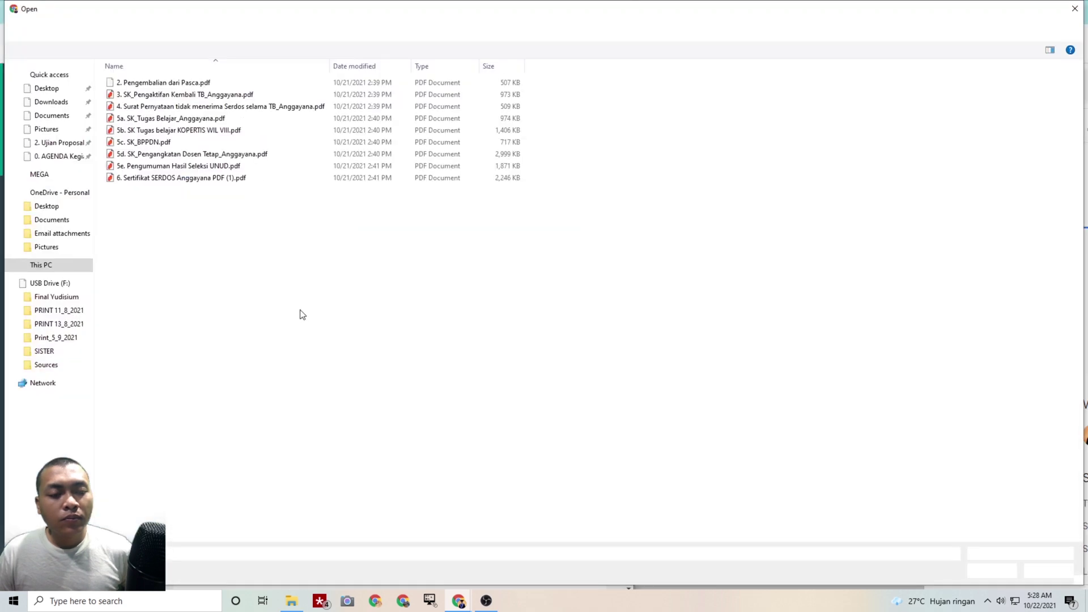
{"action": "left_click", "coordinate": [266, 156]}
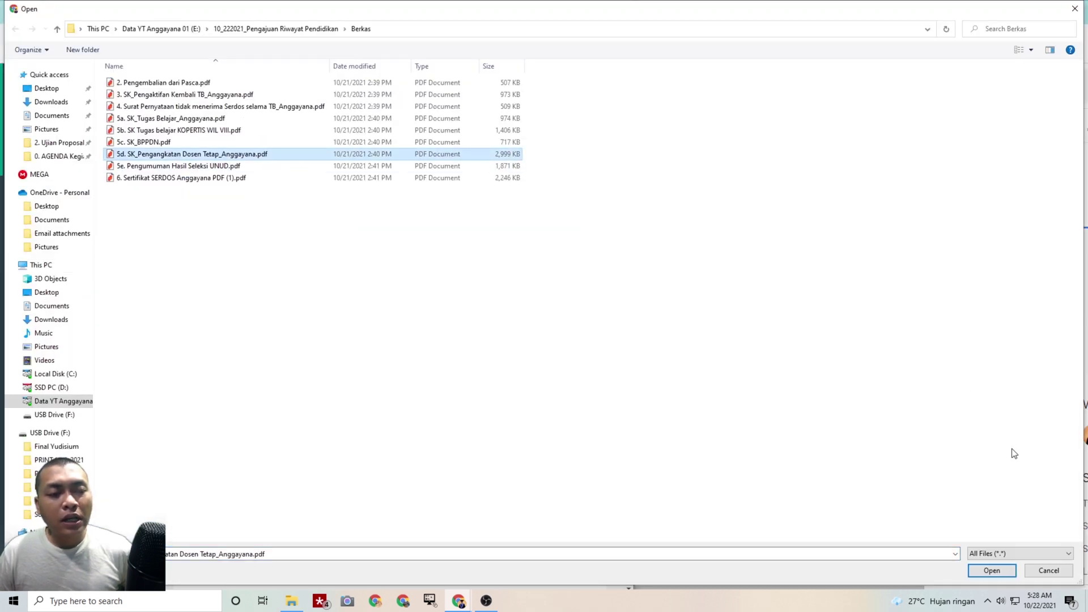
{"action": "left_click", "coordinate": [991, 571]}
Name and describe the document SK Pengangkatan Dosen Tetap, with type Lainnya
{"action": "scroll", "coordinate": [281, 309], "scroll_direction": "down", "scroll_amount": 2}
{"action": "left_click", "coordinate": [292, 252]}
{"action": "type", "text": "SK"}
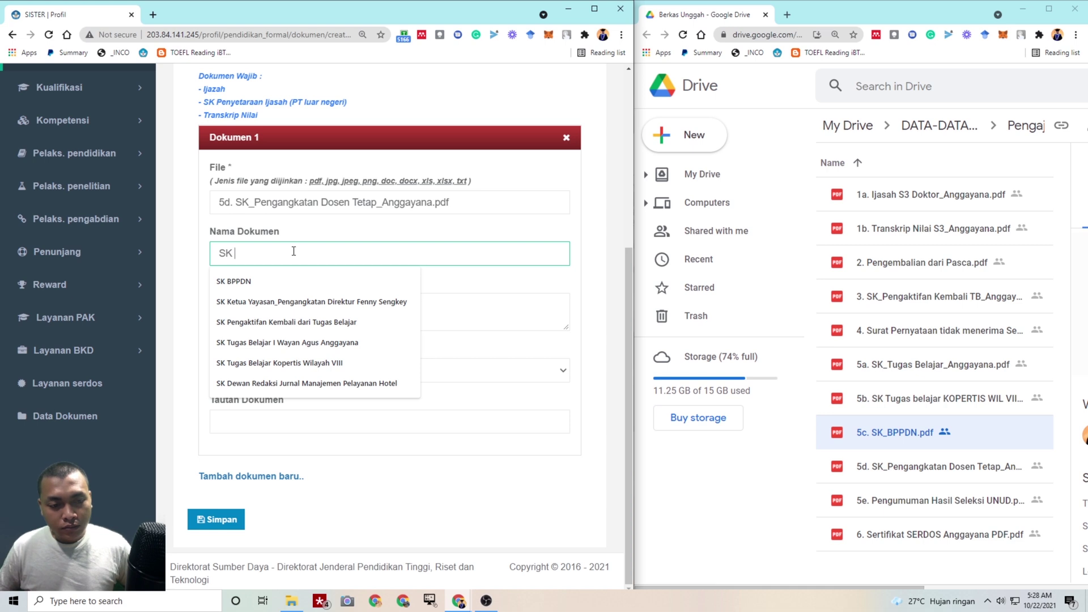
{"action": "type", "text": " Pe"}
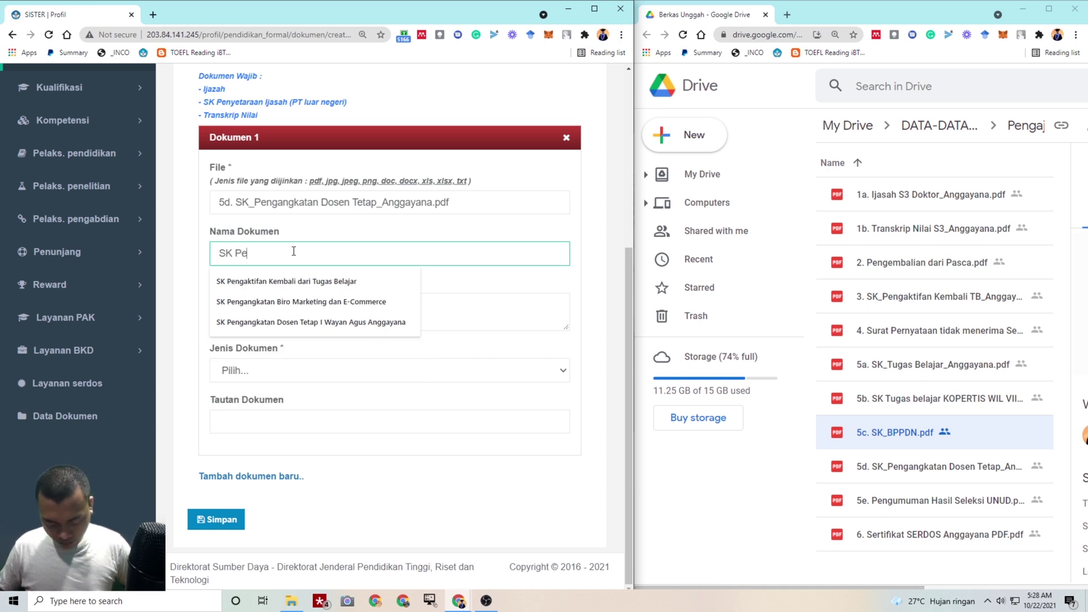
{"action": "type", "text": "nga"}
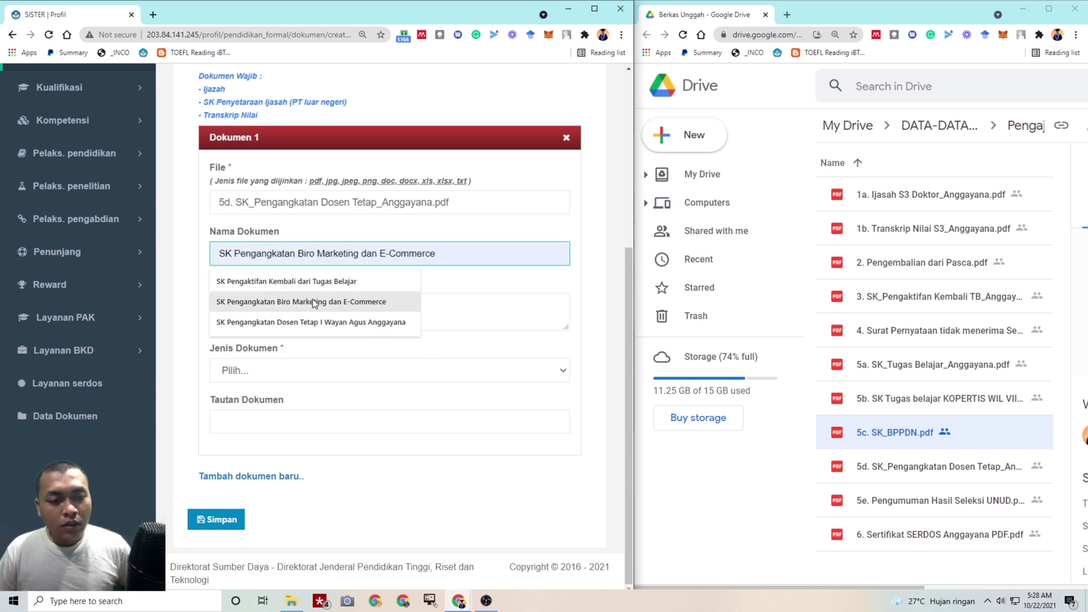
{"action": "left_click", "coordinate": [317, 323]}
{"action": "key", "text": "ctrl+a"}
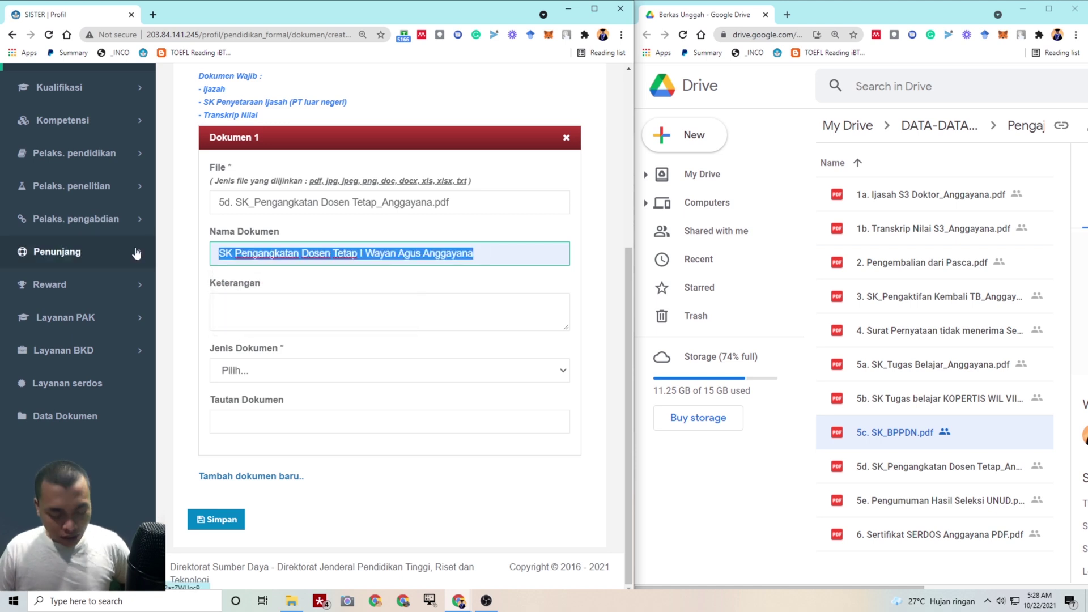
{"action": "left_click", "coordinate": [231, 309]}
{"action": "key", "text": "ctrl+v"}
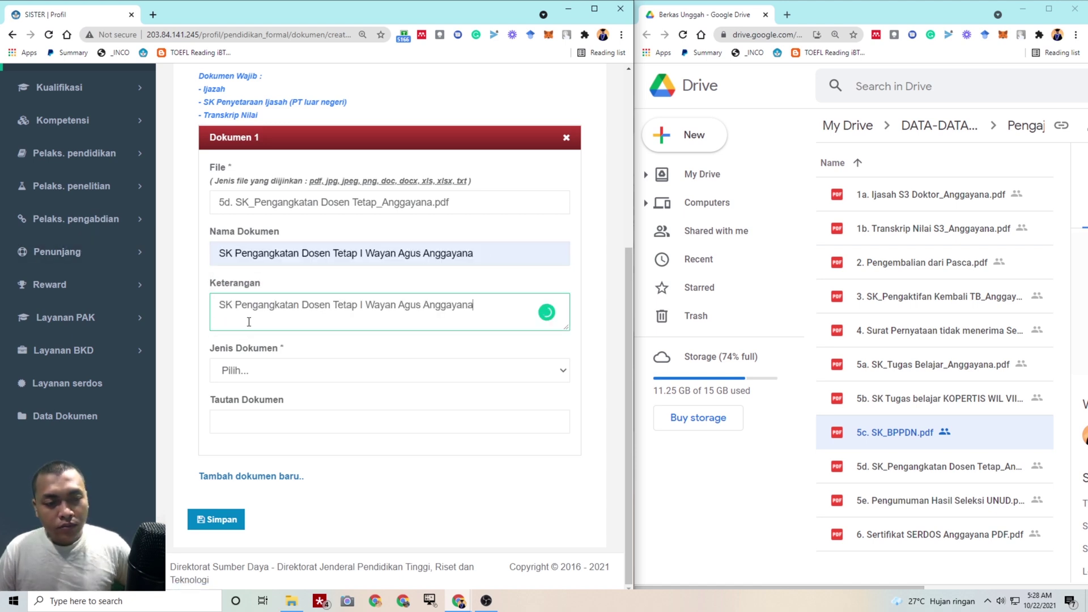
{"action": "left_click", "coordinate": [263, 371]}
{"action": "left_click", "coordinate": [254, 441]}
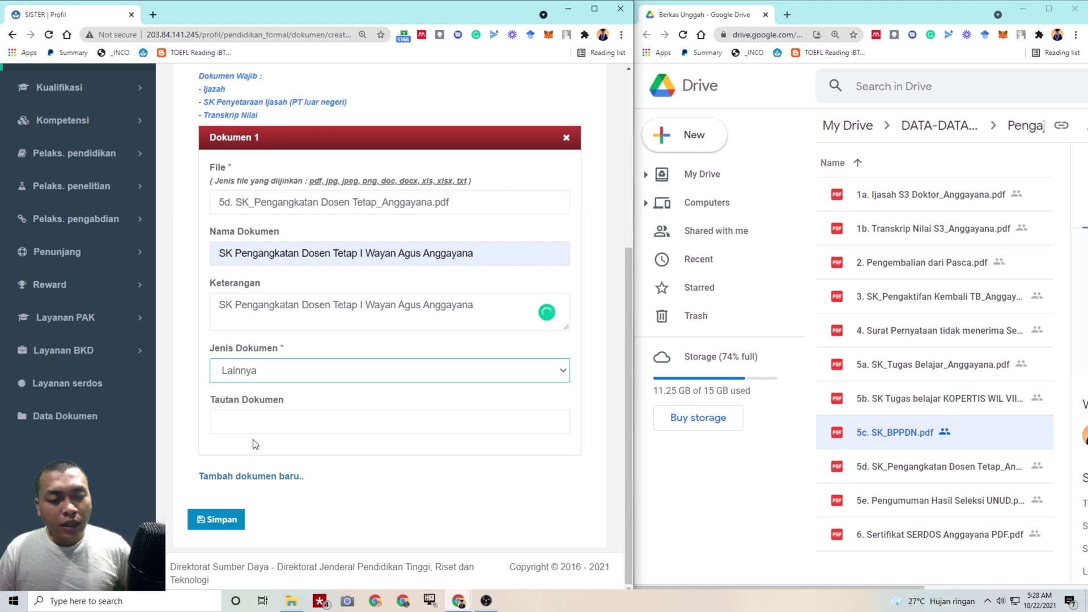
Paste the 5d file's Google Drive share link into Tautan Dokumen and save the entry
{"action": "left_click", "coordinate": [907, 468]}
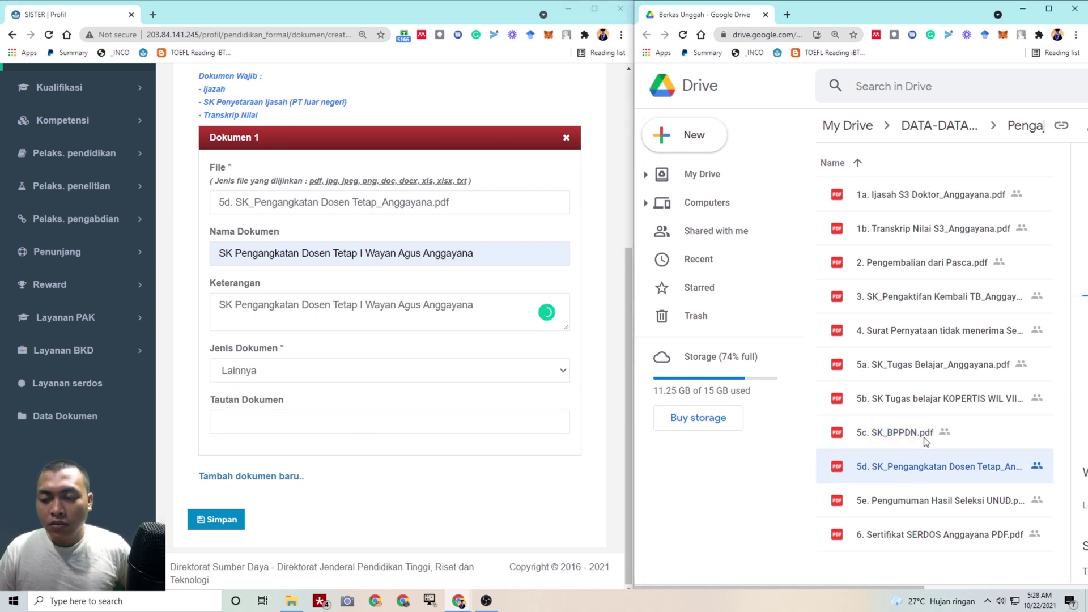
{"action": "right_click", "coordinate": [918, 464]}
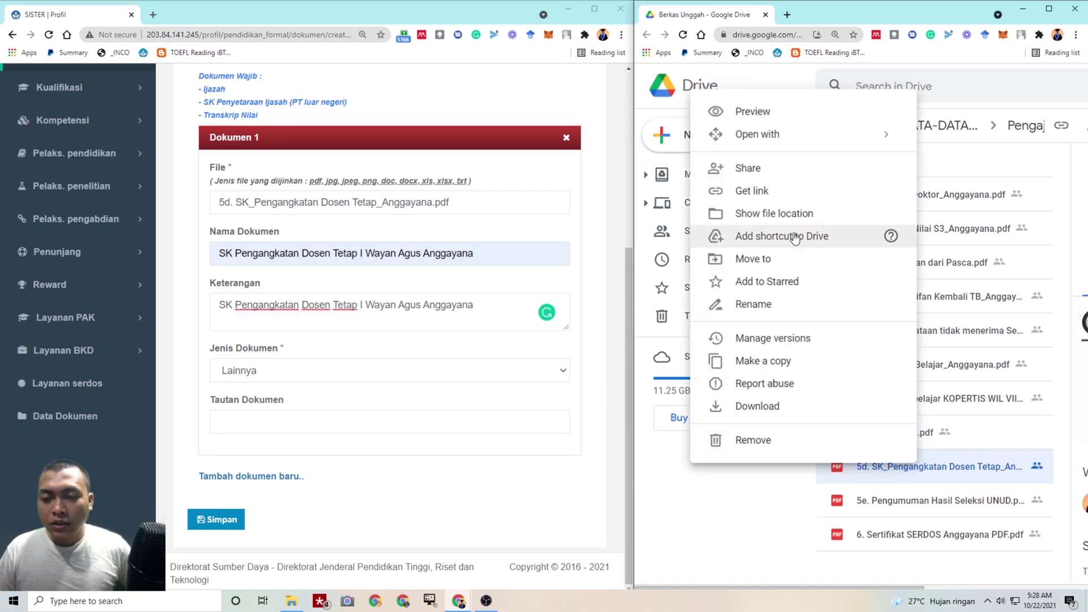
{"action": "left_click", "coordinate": [790, 200]}
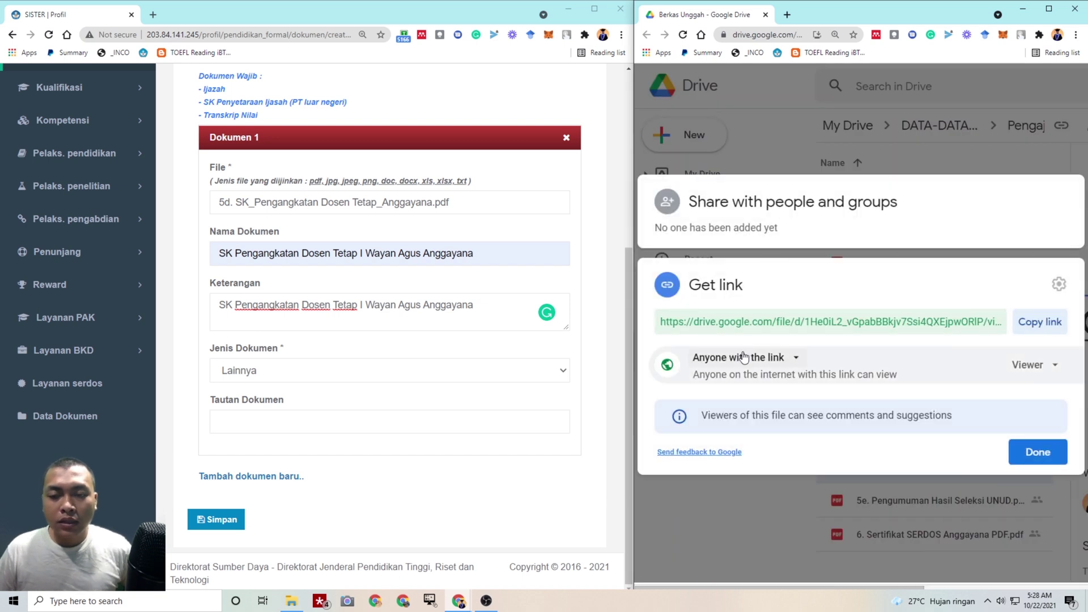
{"action": "left_click", "coordinate": [1041, 322]}
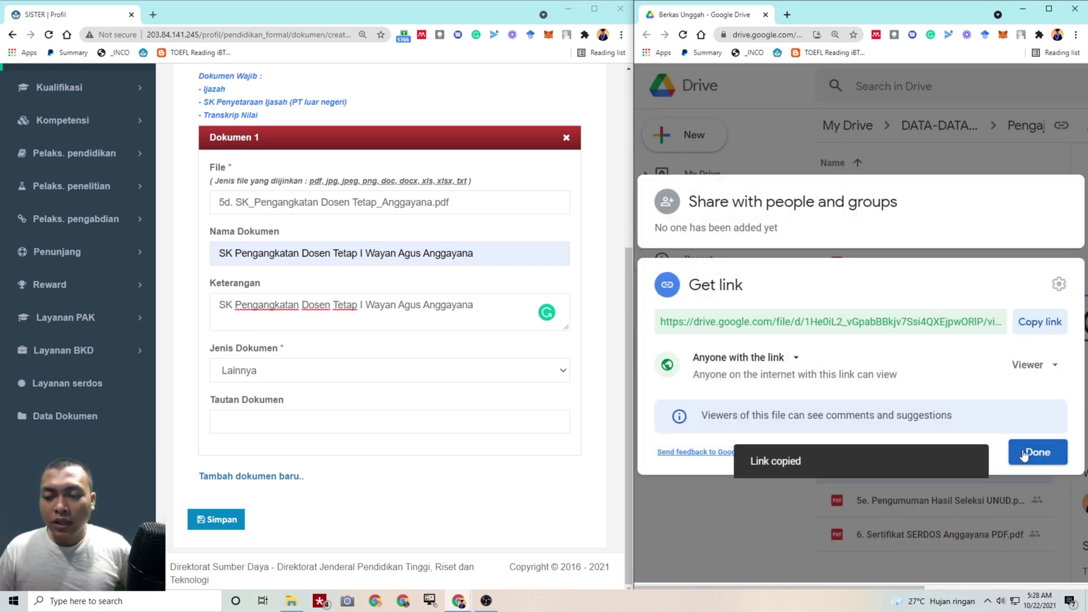
{"action": "left_click", "coordinate": [1038, 452]}
{"action": "left_click", "coordinate": [313, 425]}
{"action": "key", "text": "ctrl+v"}
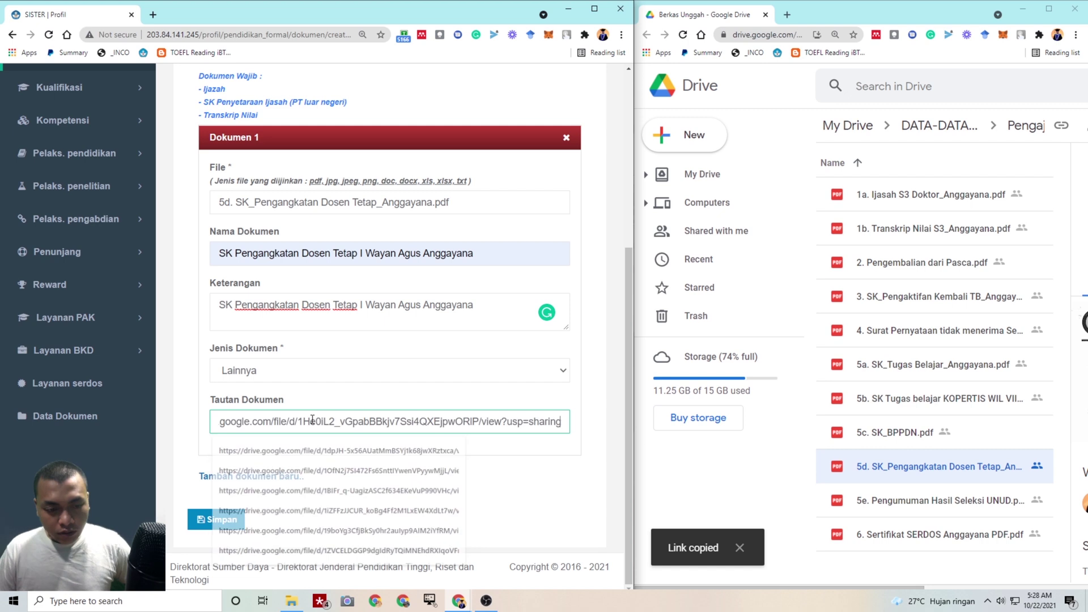
{"action": "left_click", "coordinate": [224, 521]}
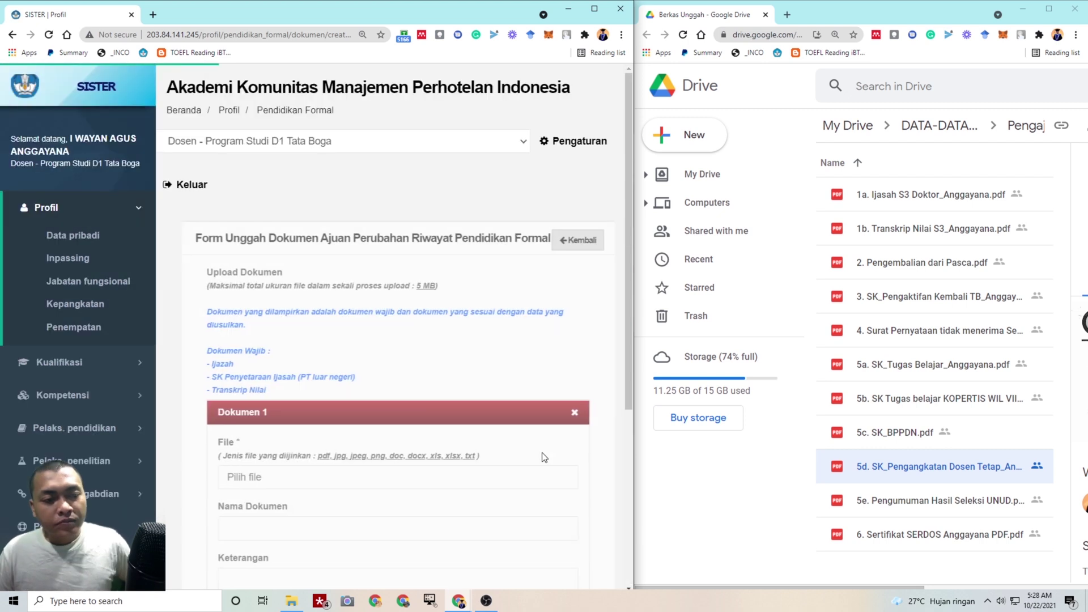
Attach 5e. Pengumuman Hasil Seleksi UNUD.pdf to a new document entry
{"action": "scroll", "coordinate": [343, 318], "scroll_direction": "down", "scroll_amount": 3}
{"action": "left_click", "coordinate": [347, 306]}
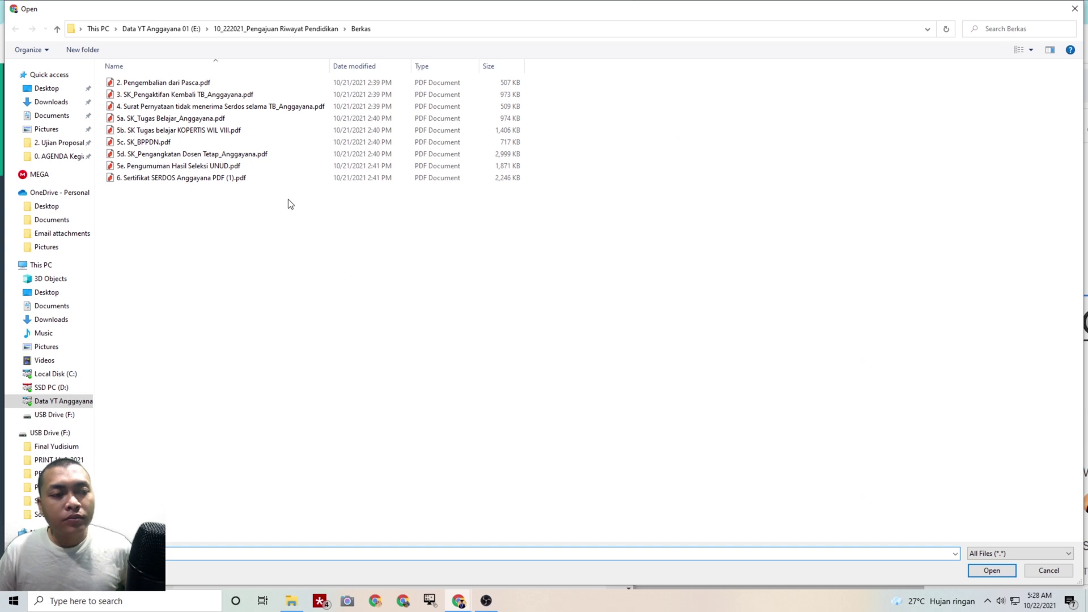
{"action": "left_click", "coordinate": [283, 169]}
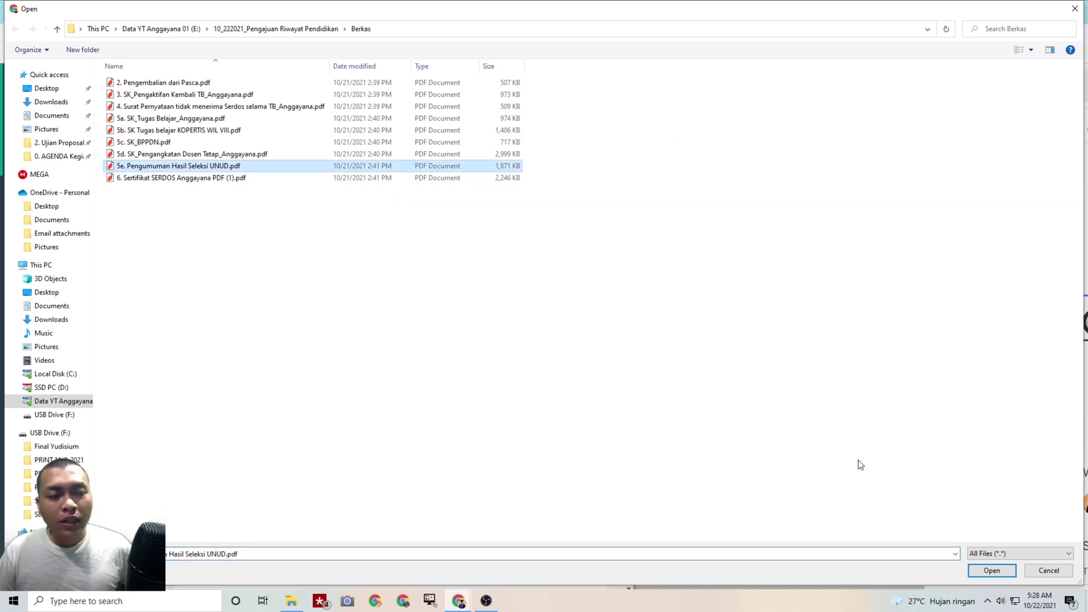
{"action": "left_click", "coordinate": [971, 571]}
Name and describe it Pengumuman Hasil Seleksi Universitas Udayana, with type Lainnya
{"action": "left_click", "coordinate": [467, 357]}
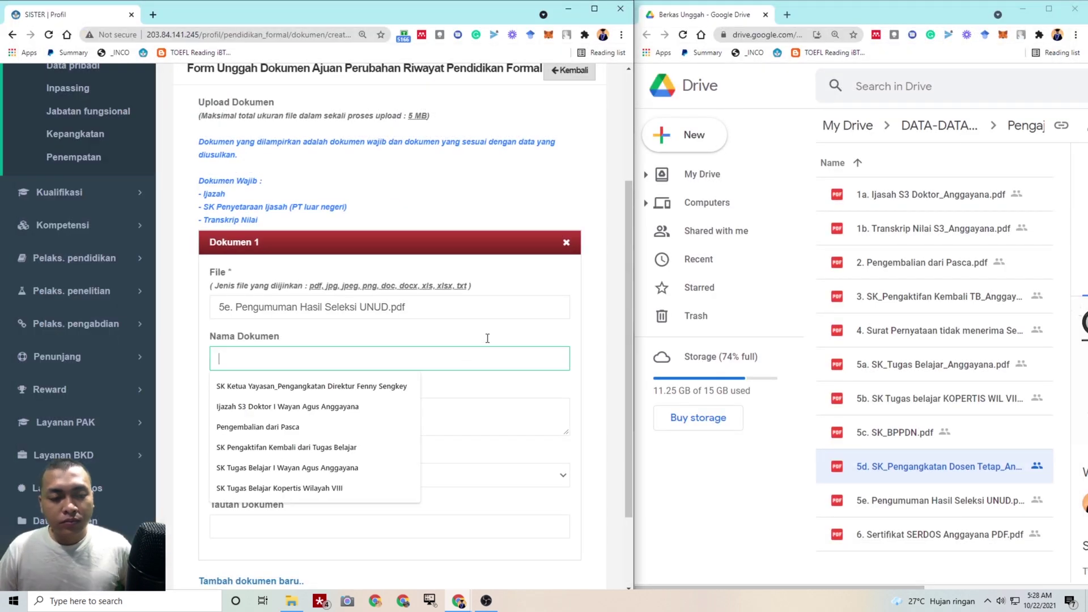
{"action": "type", "text": "Pengum"}
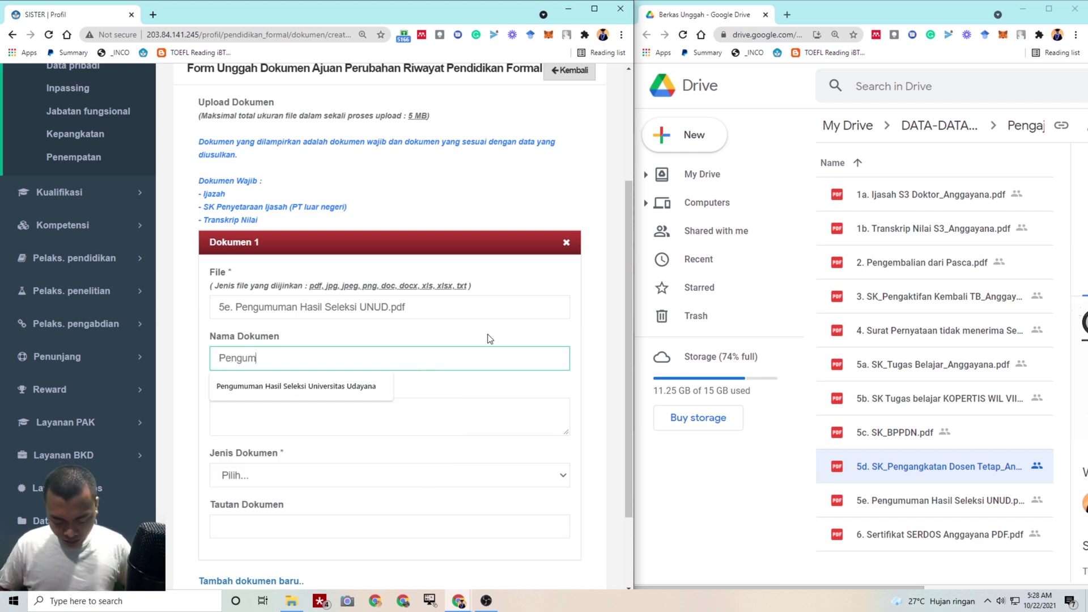
{"action": "type", "text": "uman"}
{"action": "left_click", "coordinate": [317, 386]}
{"action": "left_click_drag", "start_coordinate": [439, 358], "coordinate": [168, 350]}
{"action": "key", "text": "ctrl+c"}
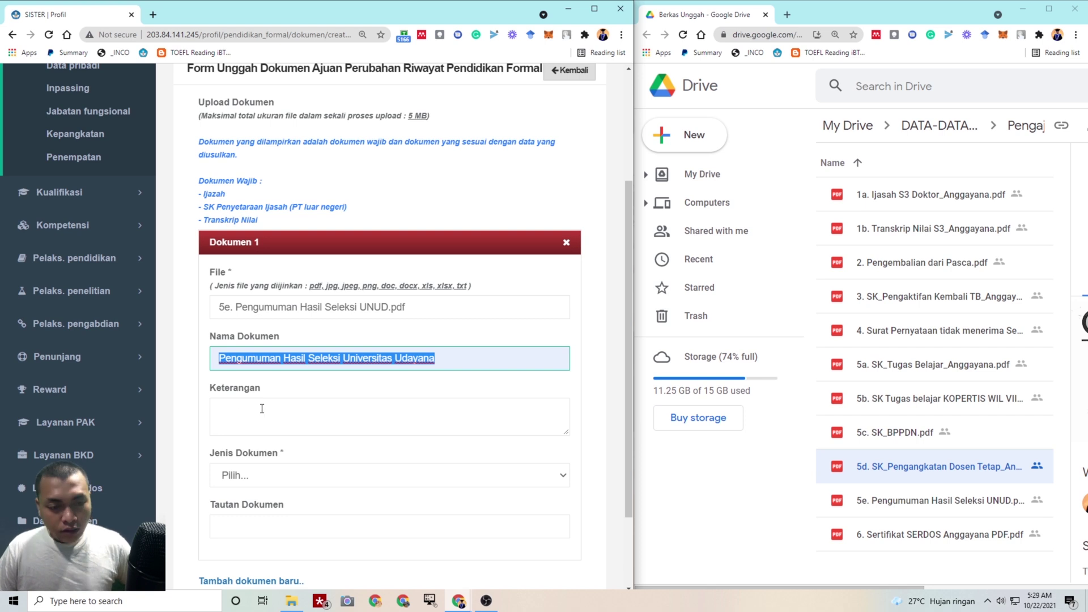
{"action": "left_click", "coordinate": [263, 407]}
{"action": "key", "text": "ctrl+v"}
{"action": "left_click", "coordinate": [293, 474]}
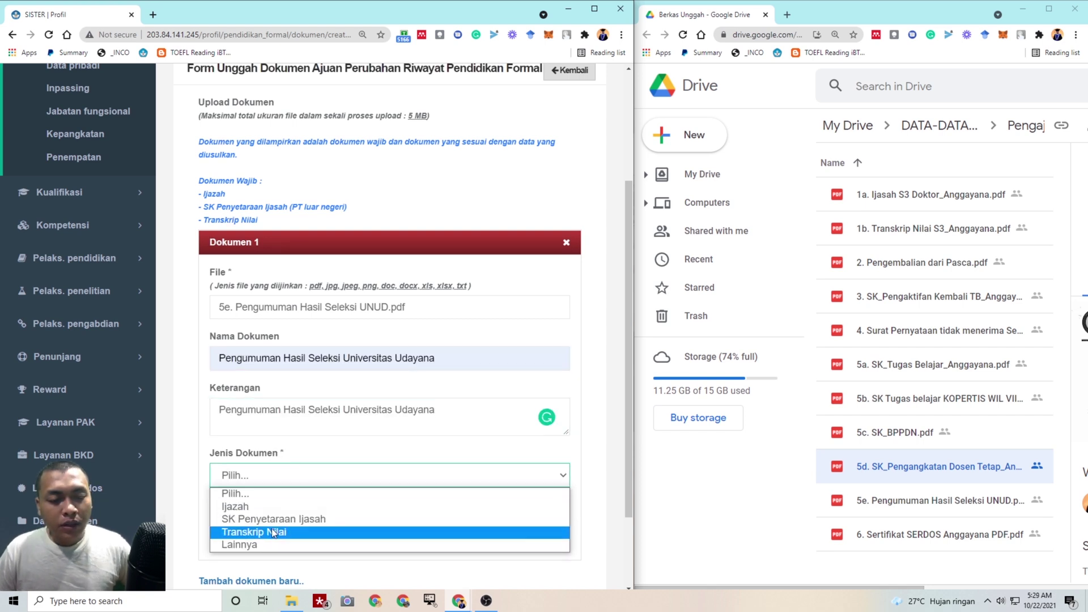
{"action": "left_click", "coordinate": [240, 545]}
Paste the 5e file's Google Drive share link into Tautan Dokumen and save the entry
{"action": "left_click", "coordinate": [909, 505]}
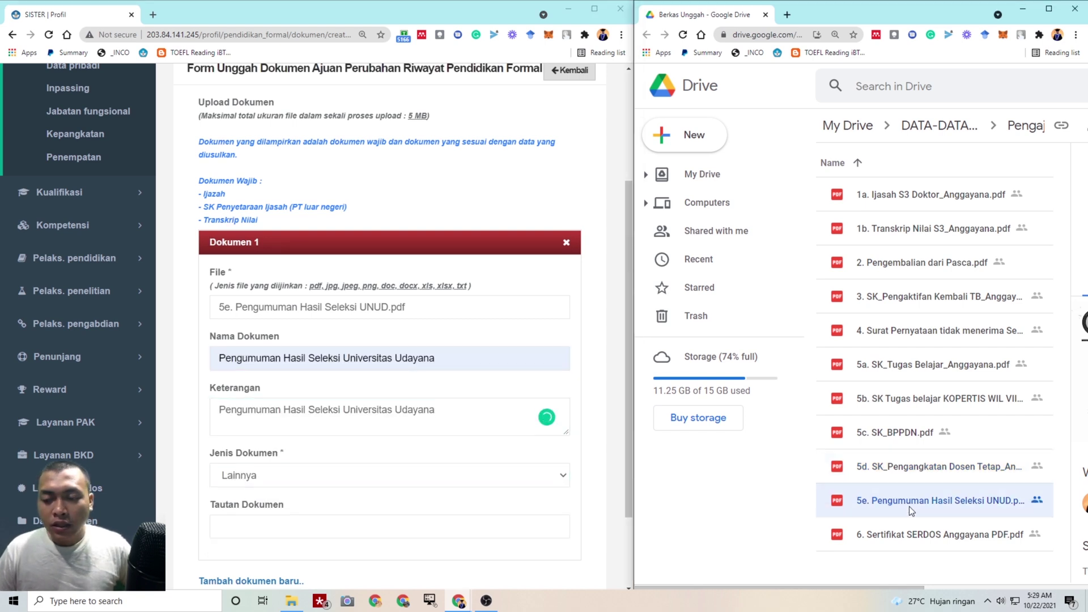
{"action": "right_click", "coordinate": [910, 506]}
{"action": "left_click", "coordinate": [809, 231]}
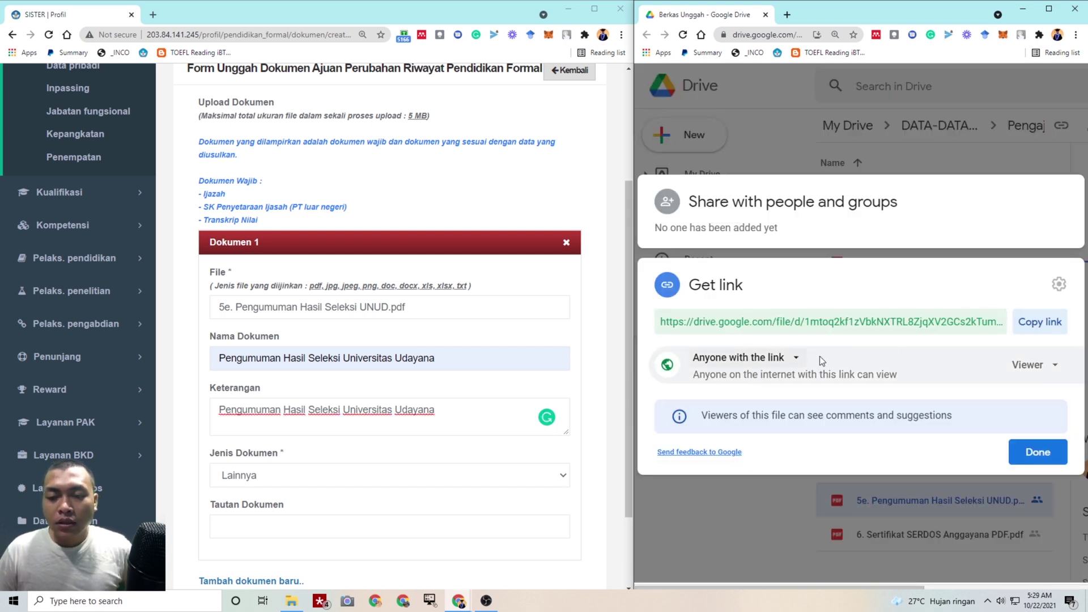
{"action": "left_click", "coordinate": [1040, 321]}
{"action": "left_click", "coordinate": [1038, 452]}
{"action": "left_click", "coordinate": [278, 523]}
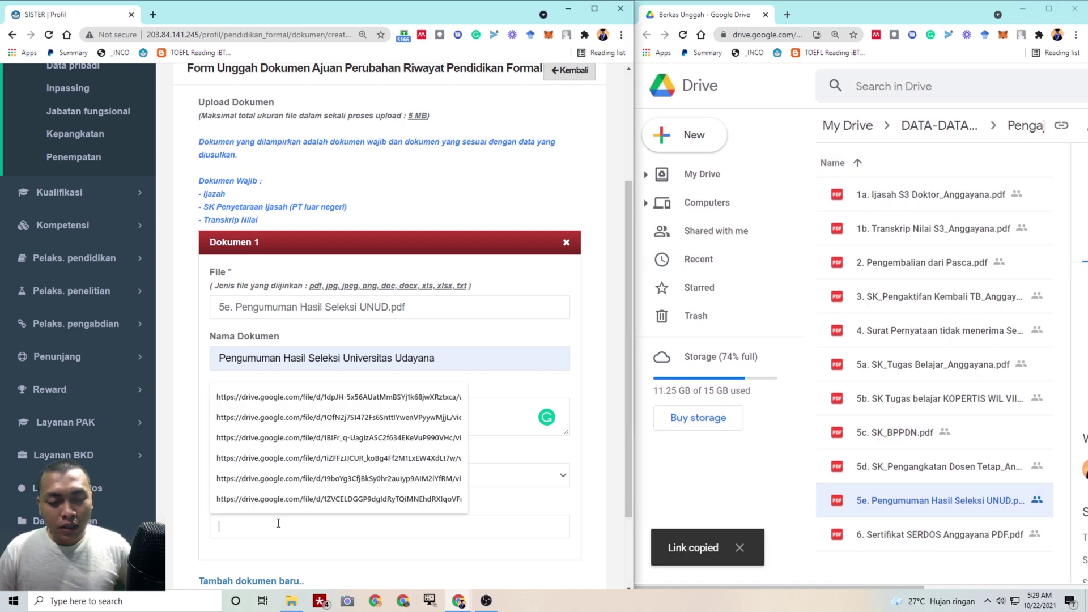
{"action": "key", "text": "ctrl+v"}
{"action": "scroll", "coordinate": [278, 524], "scroll_direction": "down", "scroll_amount": 2}
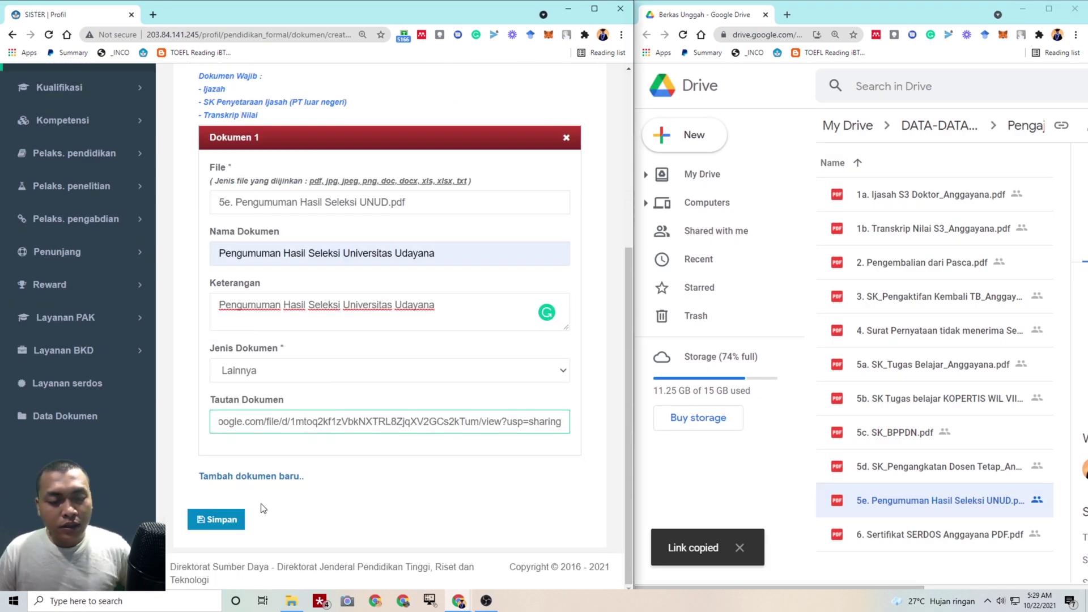
{"action": "left_click", "coordinate": [226, 521]}
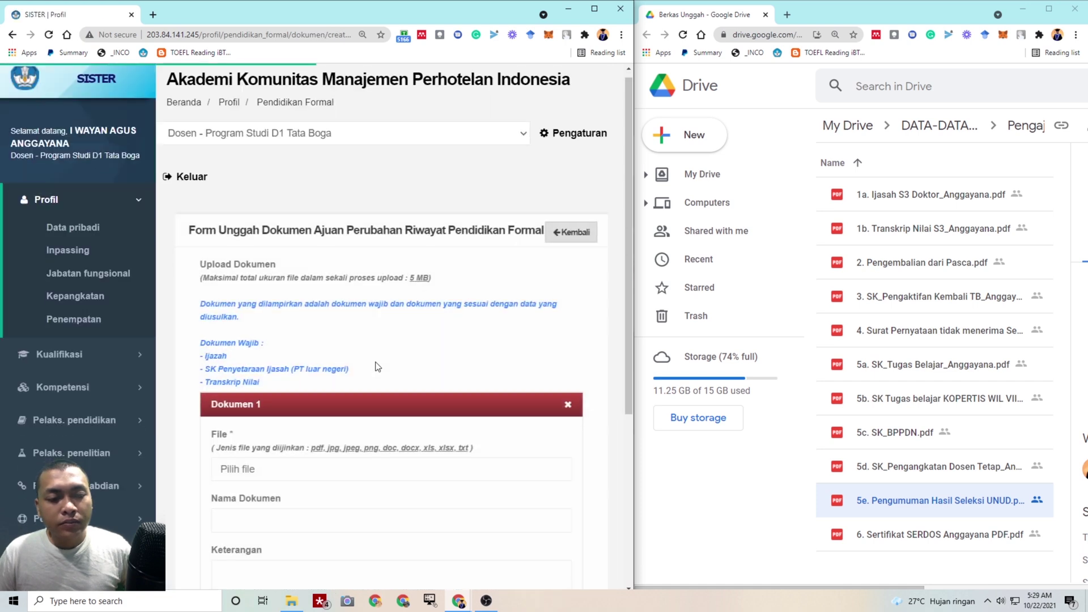
Attach the number 6 Sertifikat SERDOS PDF to a new document entry
{"action": "scroll", "coordinate": [357, 363], "scroll_direction": "down", "scroll_amount": 5}
{"action": "left_click", "coordinate": [302, 203]}
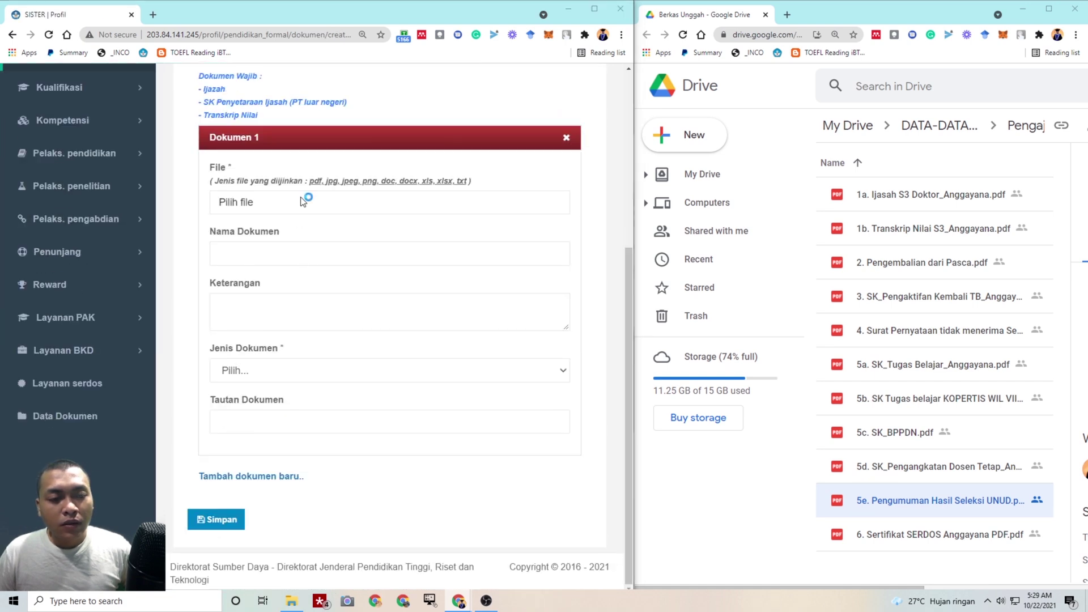
{"action": "left_click", "coordinate": [289, 180]}
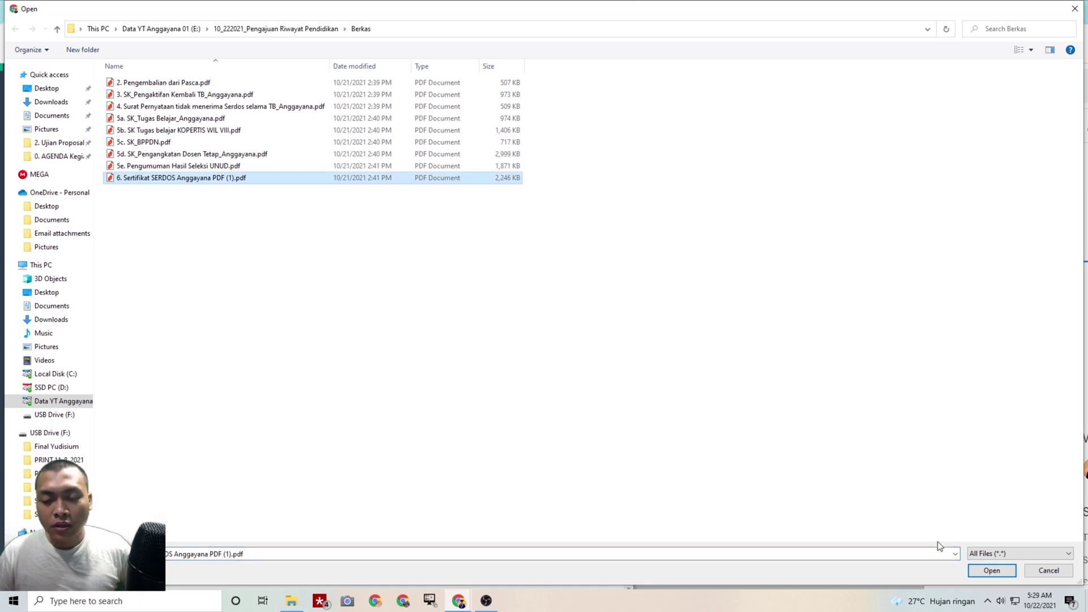
{"action": "left_click", "coordinate": [985, 574]}
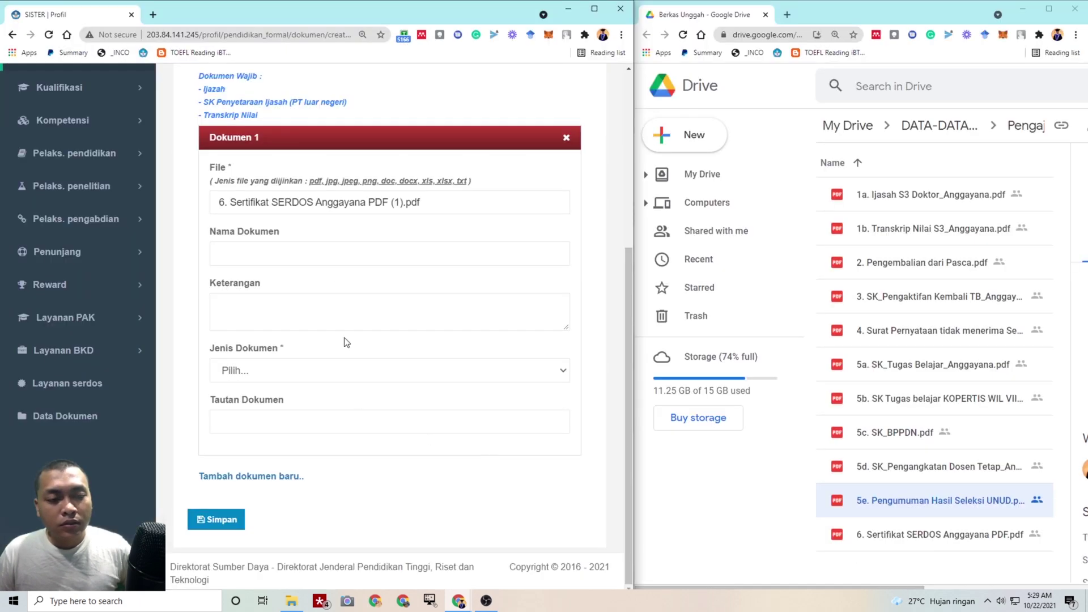
Name and describe it 'Sertifikat SERDOS' plus the lecturer's full name, with type Lainnya
{"action": "left_click", "coordinate": [337, 249]}
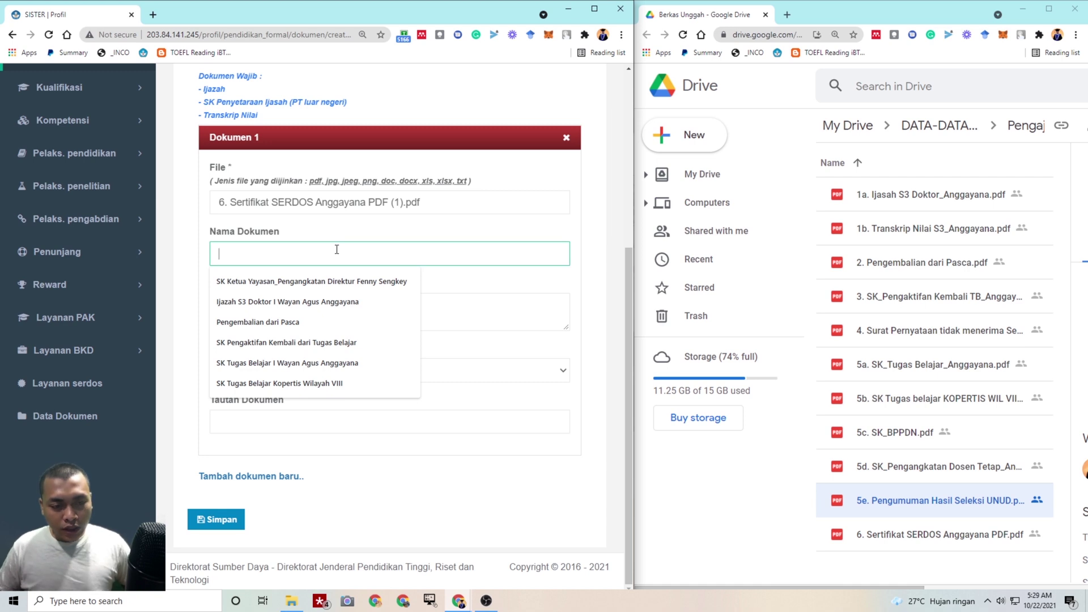
{"action": "type", "text": "Sertifika"}
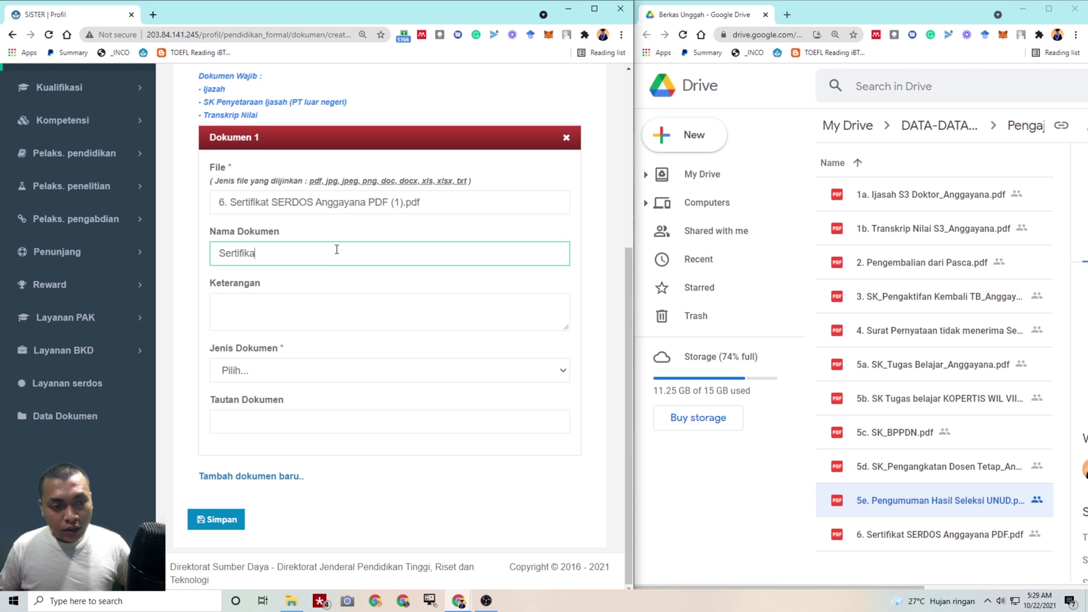
{"action": "type", "text": "t "}
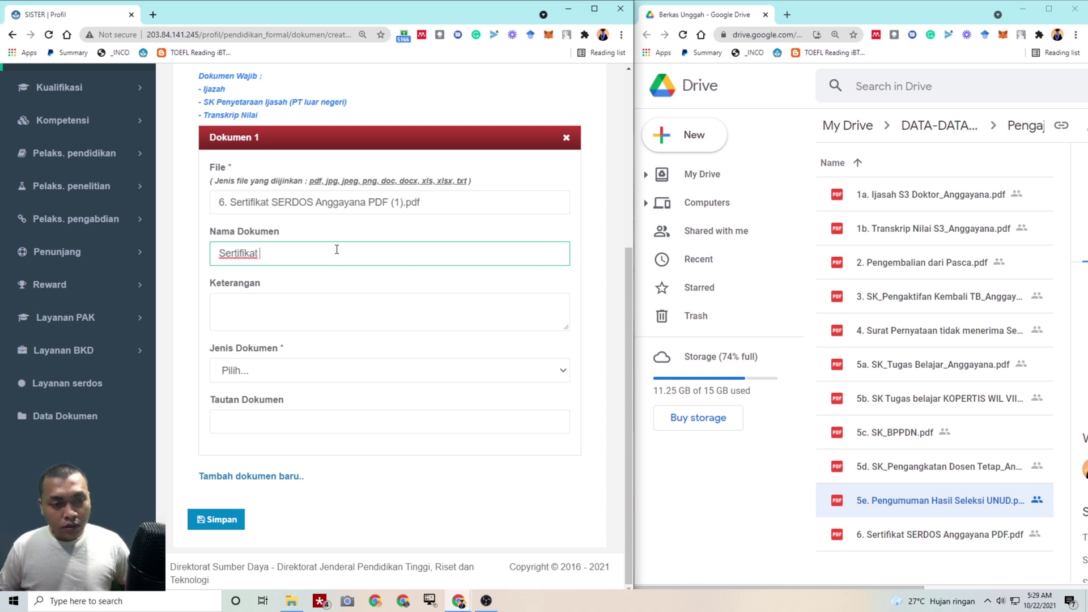
{"action": "type", "text": "SERDOS"}
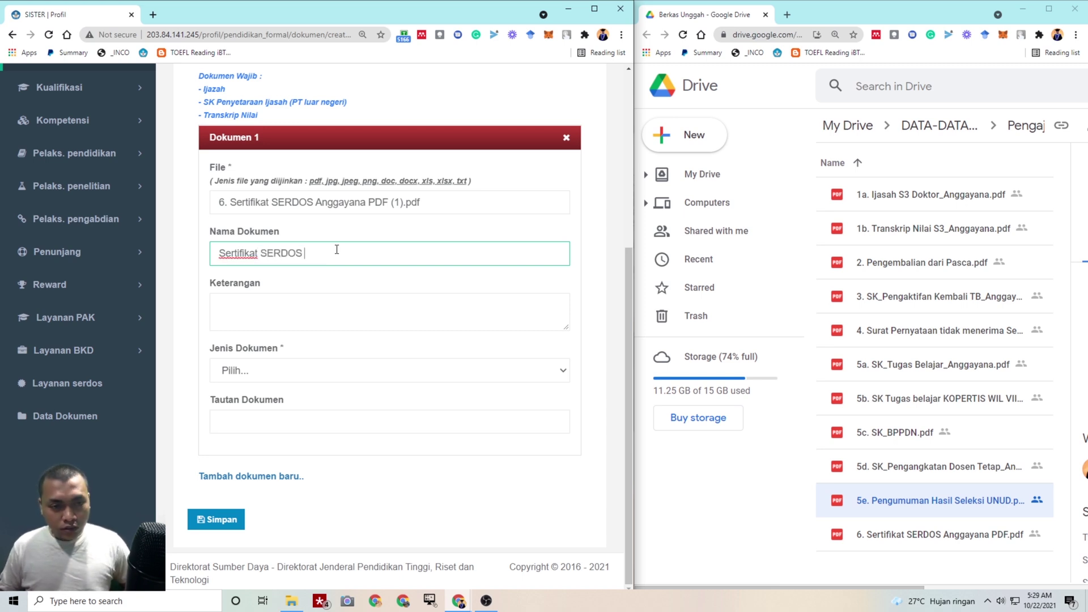
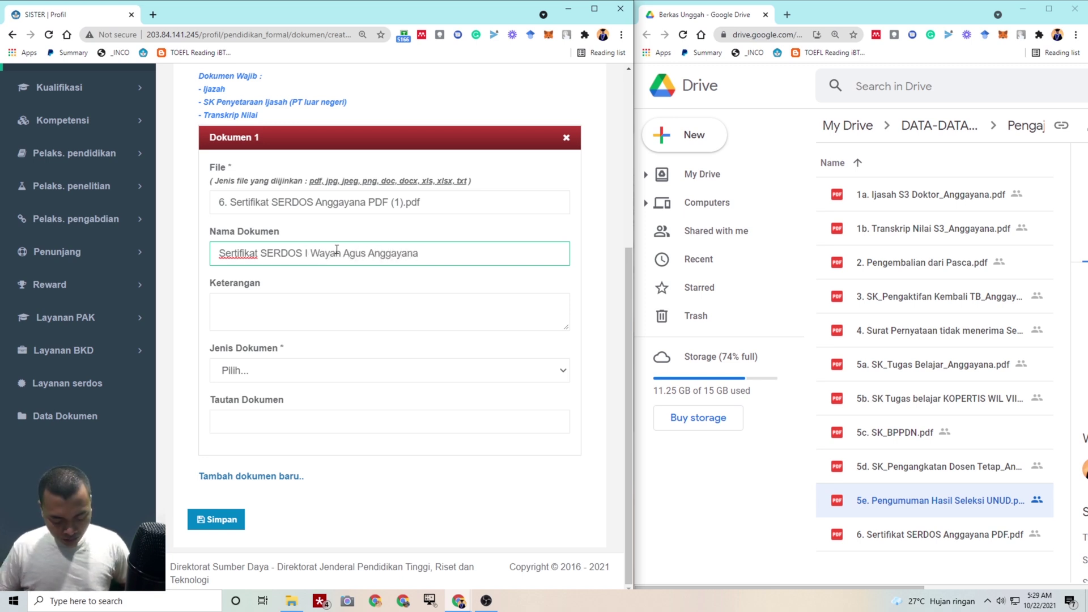
{"action": "key", "text": "ctrl+a"}
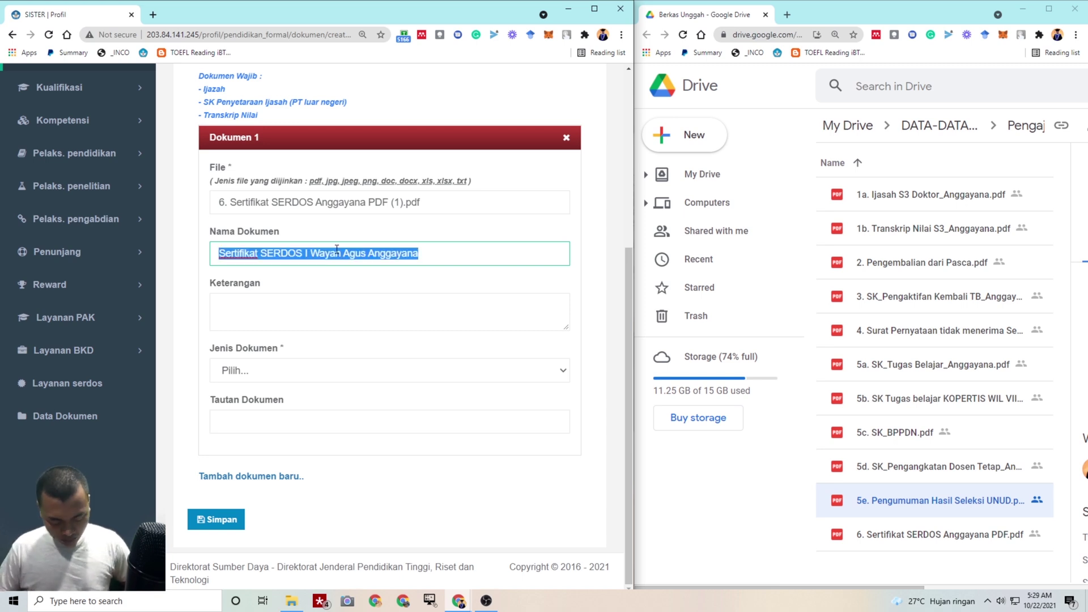
{"action": "left_click", "coordinate": [293, 315]}
{"action": "key", "text": "ctrl+v"}
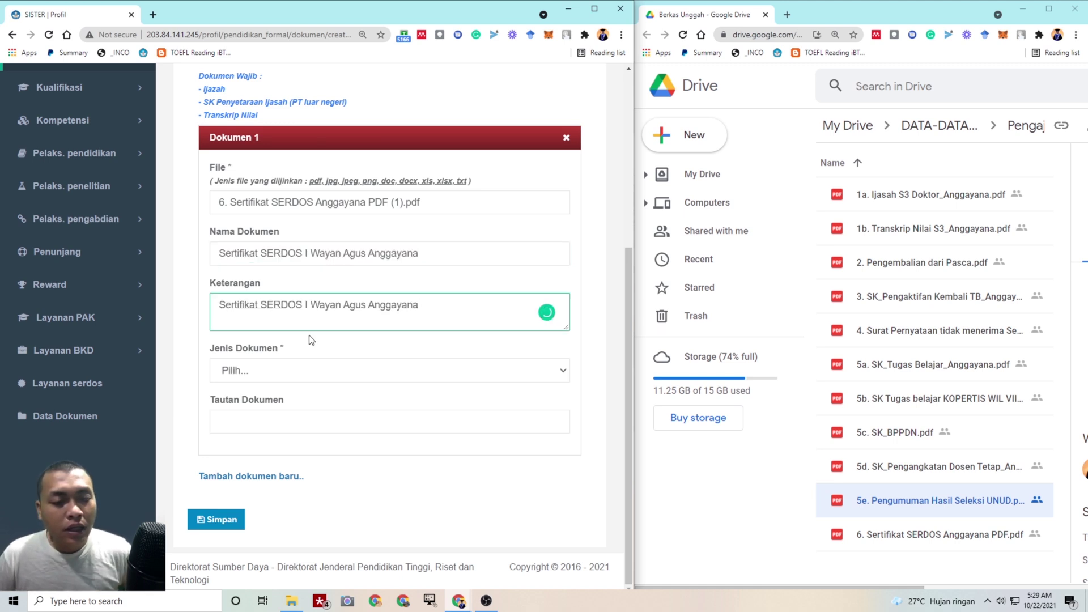
{"action": "left_click", "coordinate": [280, 370]}
{"action": "left_click", "coordinate": [262, 440]}
Paste the certificate's Google Drive share link into Tautan Dokumen and save the entry
{"action": "left_click", "coordinate": [947, 535]}
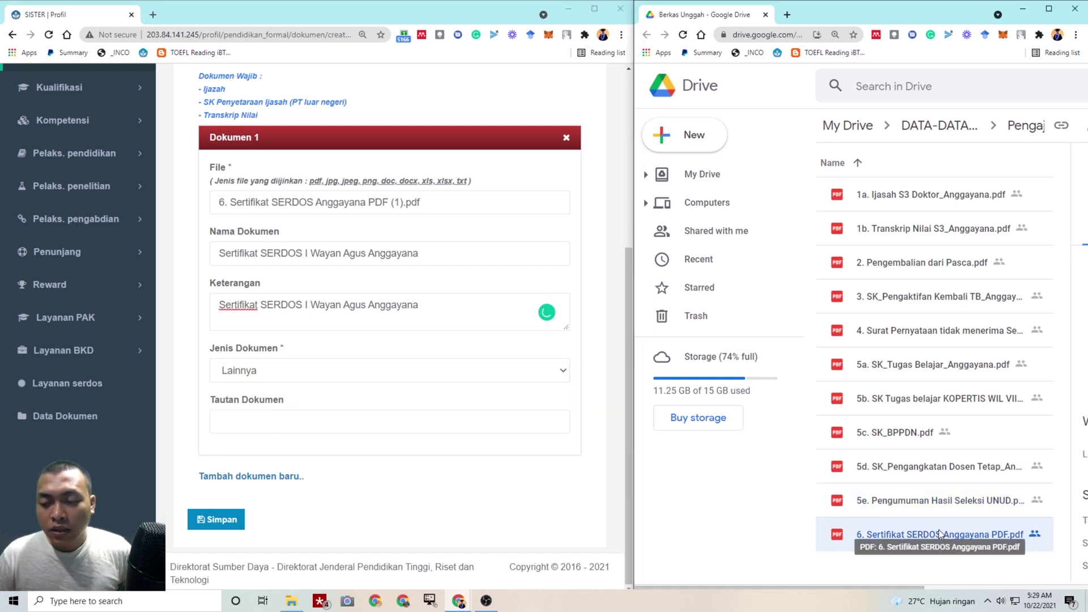
{"action": "right_click", "coordinate": [940, 535]}
{"action": "left_click", "coordinate": [818, 255]}
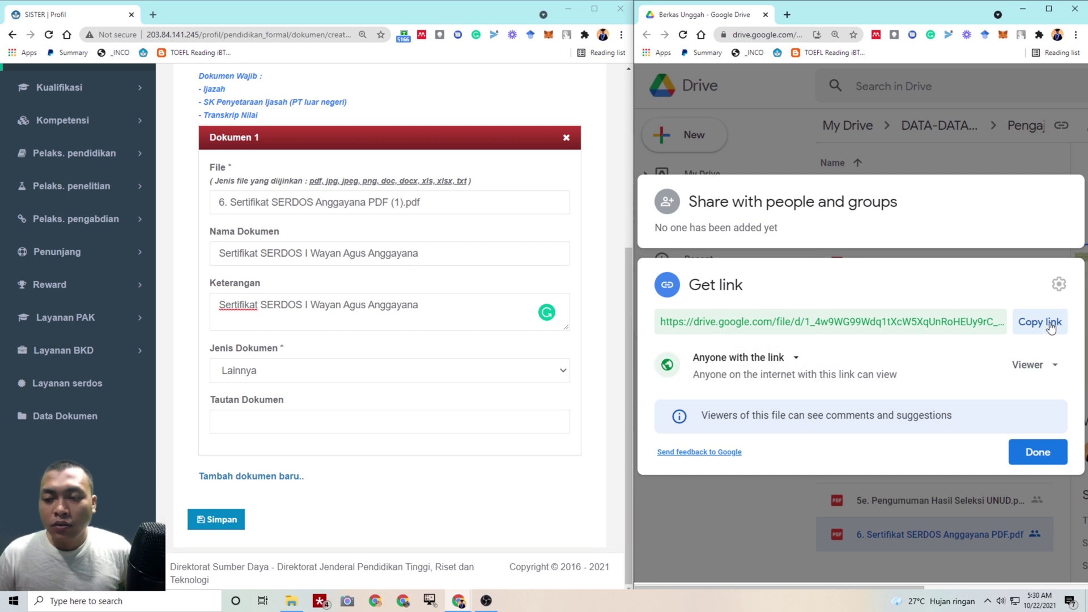
{"action": "left_click", "coordinate": [1052, 328]}
{"action": "left_click", "coordinate": [1040, 451]}
{"action": "left_click", "coordinate": [310, 420]}
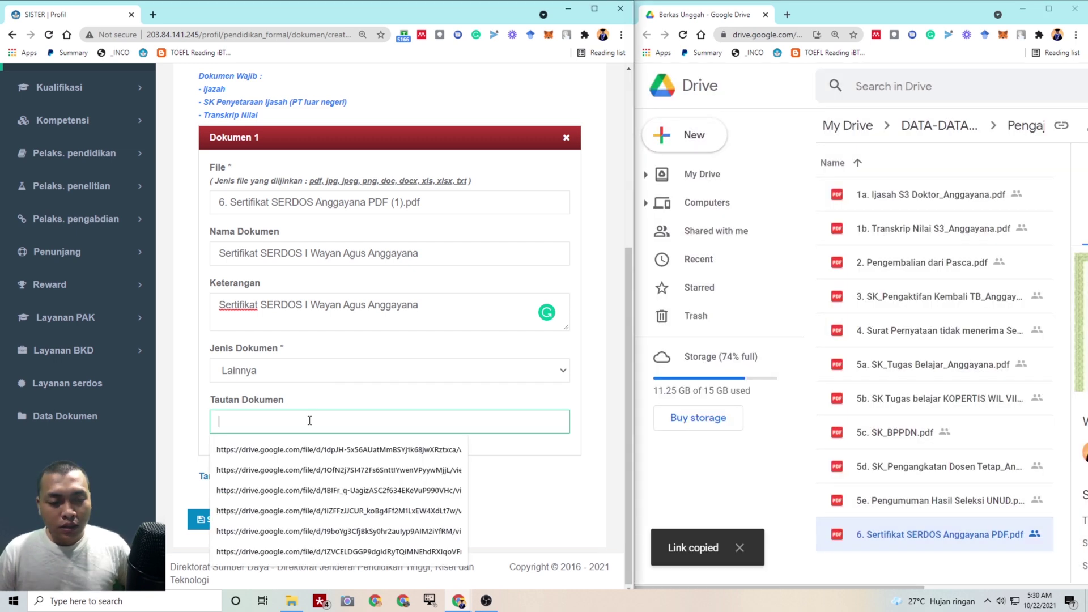
{"action": "key", "text": "ctrl+v"}
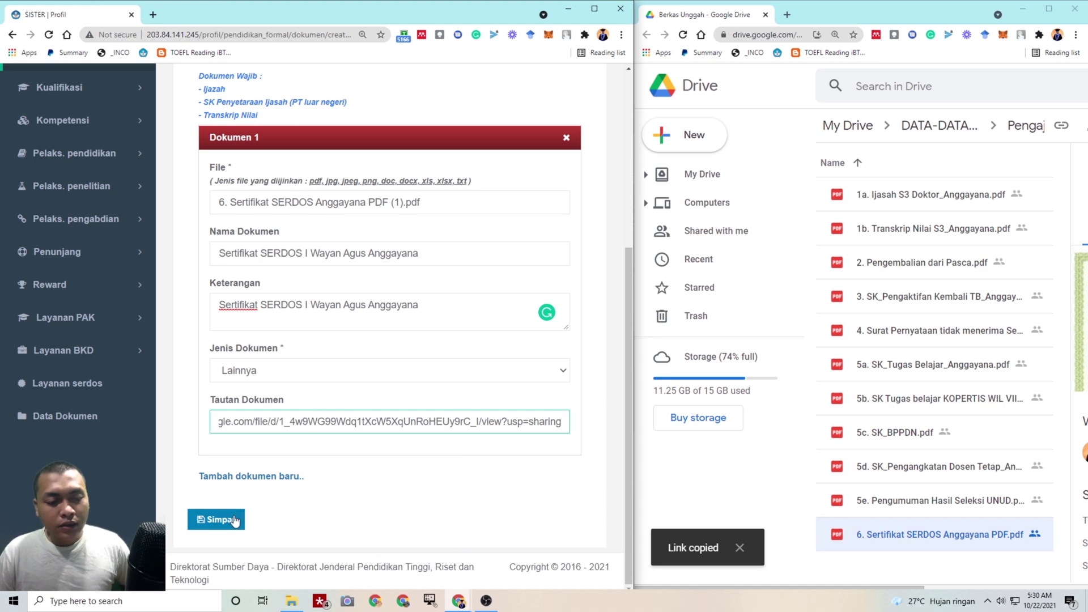
{"action": "left_click", "coordinate": [234, 521]}
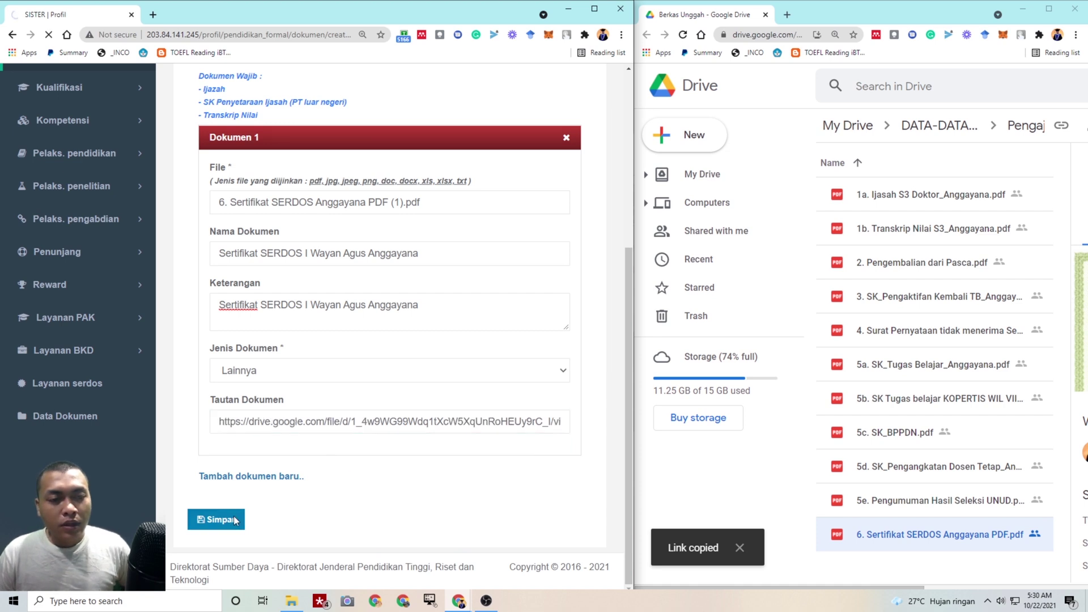
Maximize SISTER, review the 13-document list, and preview row 8's SK Tugas Belajar
{"action": "left_click", "coordinate": [594, 9]}
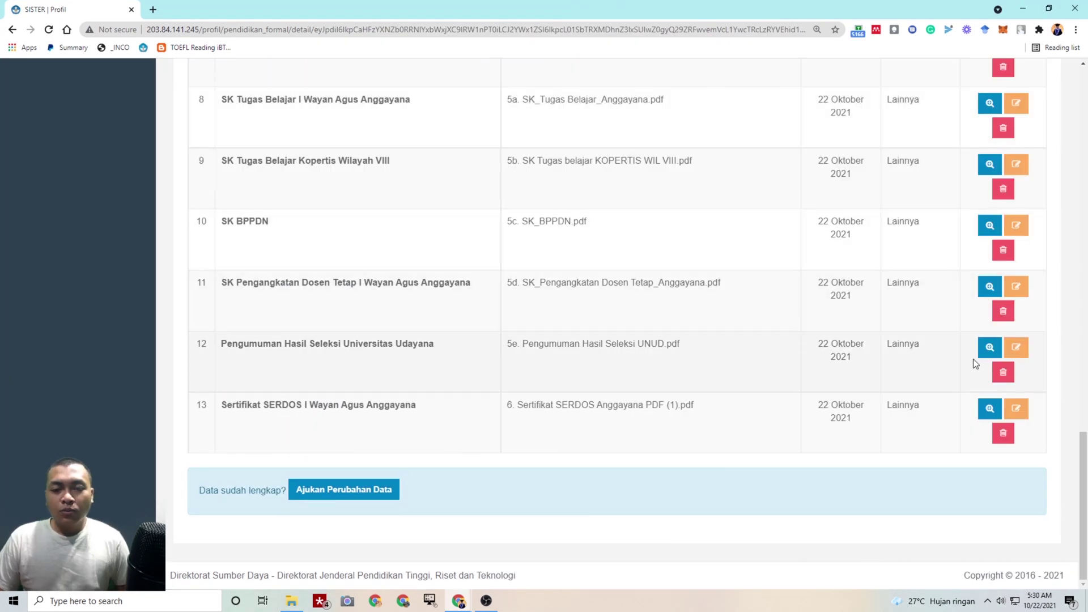
{"action": "scroll", "coordinate": [984, 363], "scroll_direction": "up", "scroll_amount": 10}
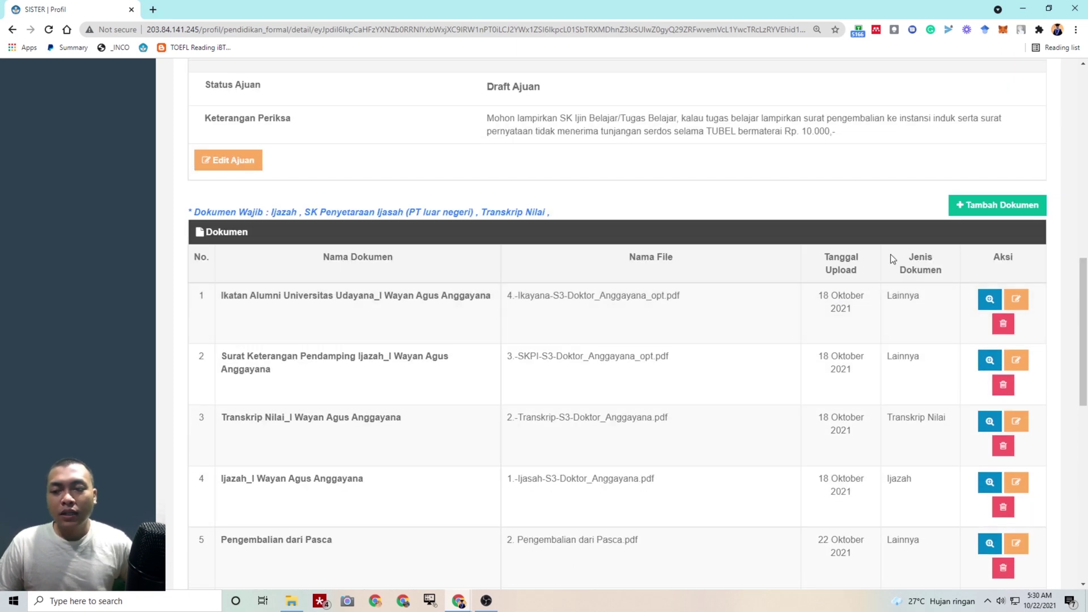
{"action": "scroll", "coordinate": [737, 259], "scroll_direction": "up", "scroll_amount": 3}
{"action": "scroll", "coordinate": [624, 272], "scroll_direction": "down", "scroll_amount": 1}
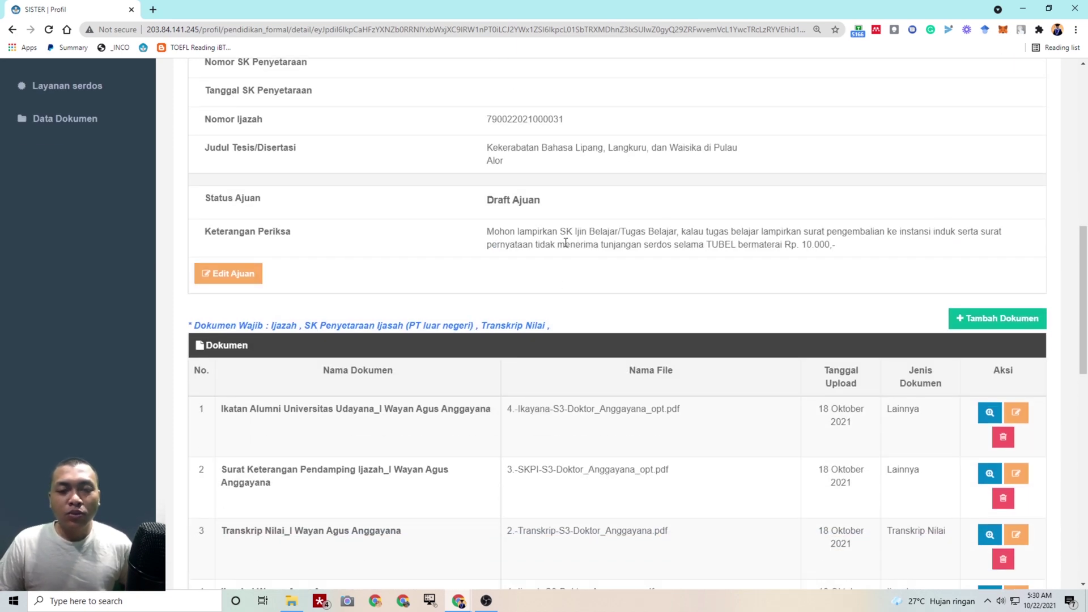
{"action": "scroll", "coordinate": [545, 243], "scroll_direction": "down", "scroll_amount": 6}
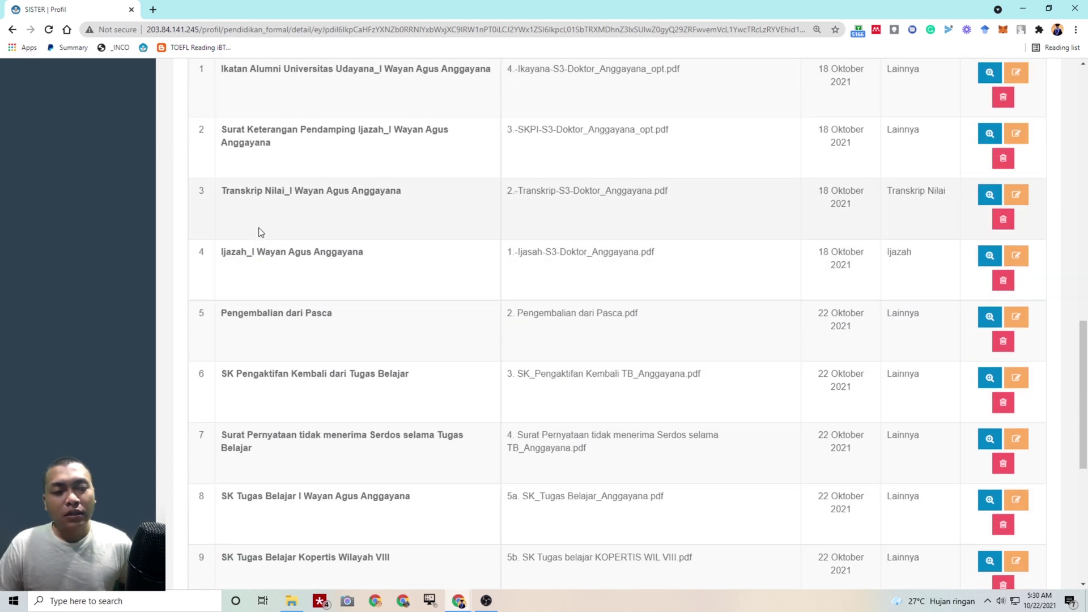
{"action": "scroll", "coordinate": [325, 347], "scroll_direction": "down", "scroll_amount": 3}
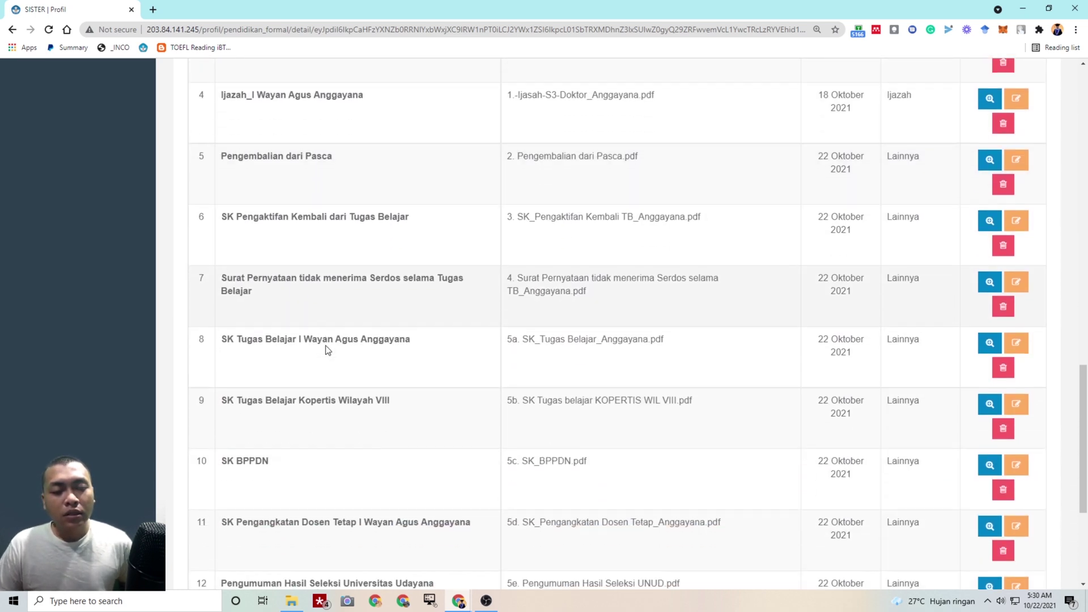
{"action": "left_click", "coordinate": [989, 330]}
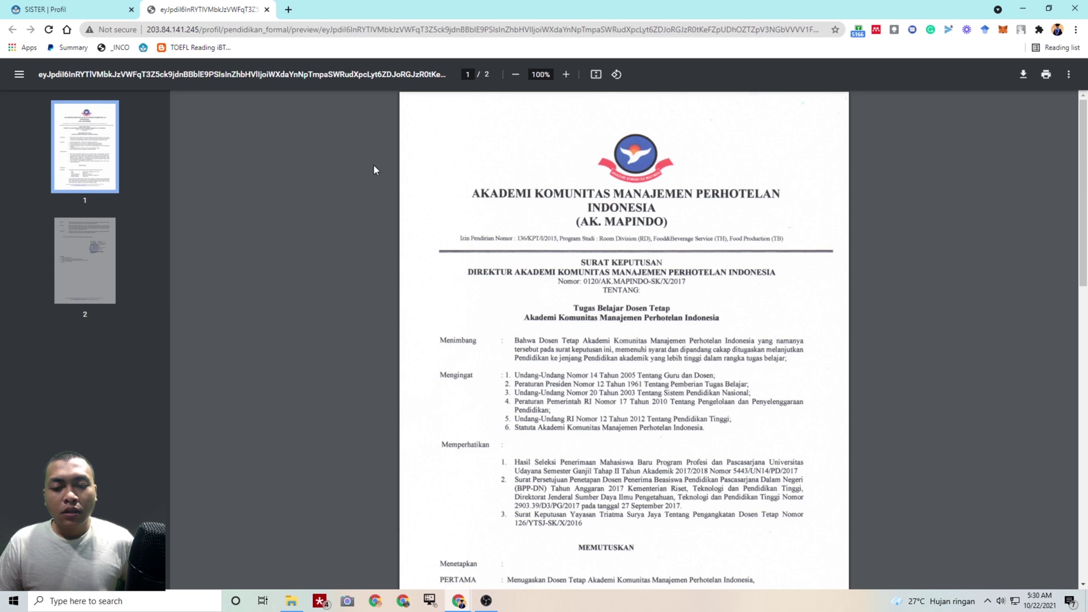
Preview the row 9 Kopertis Wilayah VIII decree
{"action": "scroll", "coordinate": [375, 166], "scroll_direction": "down", "scroll_amount": 15}
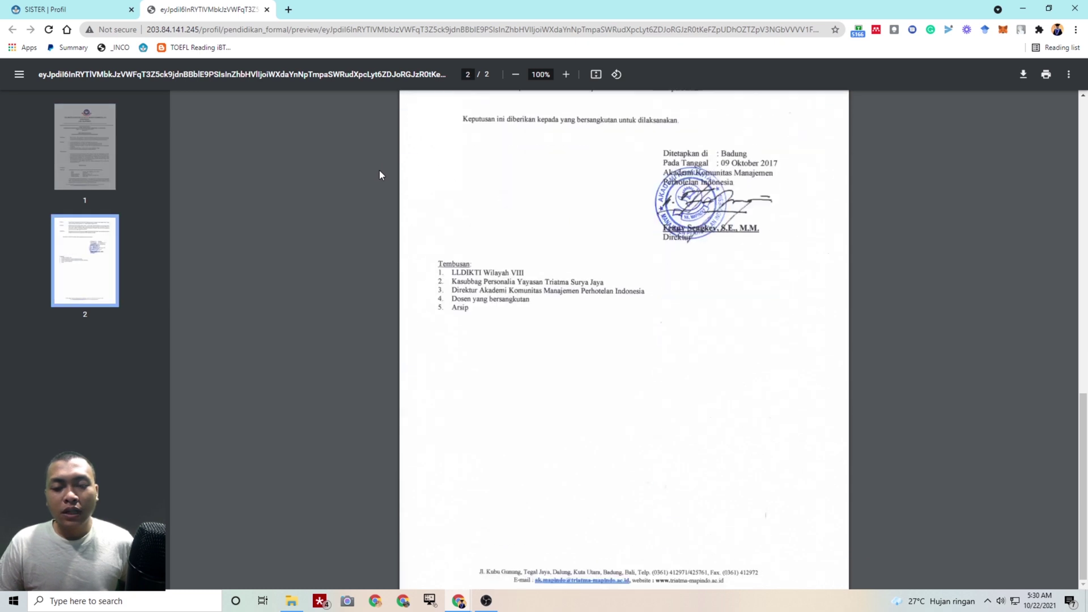
{"action": "left_click", "coordinate": [140, 6]}
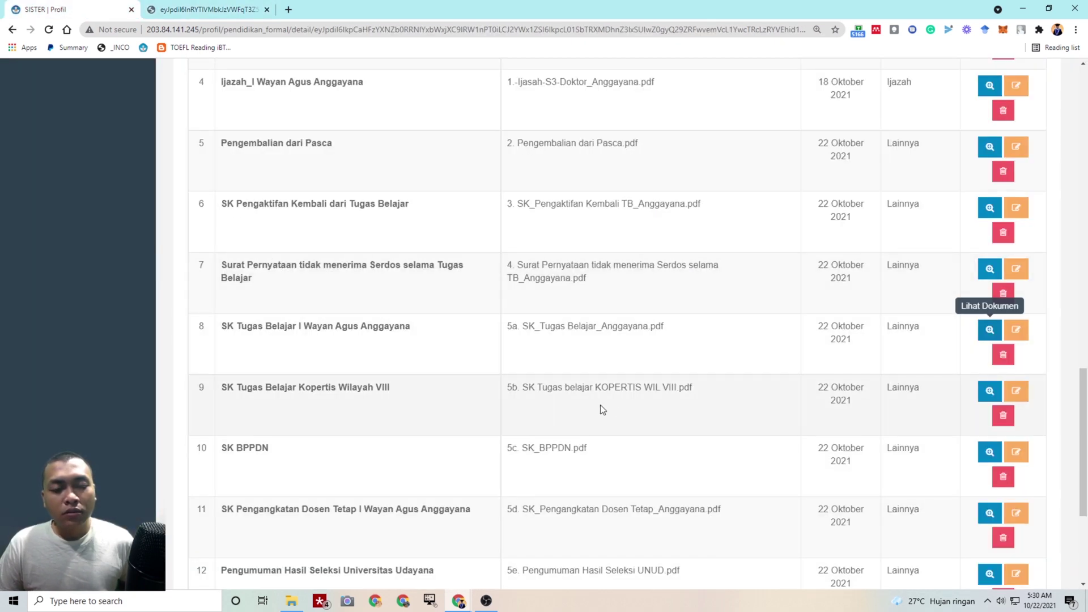
{"action": "left_click", "coordinate": [992, 391]}
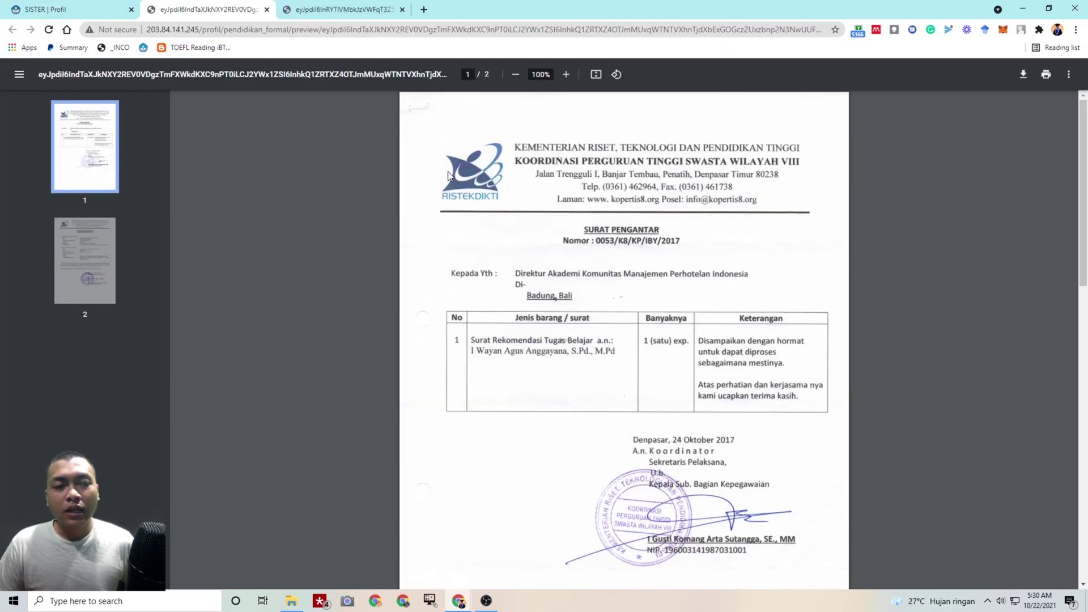
{"action": "scroll", "coordinate": [558, 211], "scroll_direction": "down", "scroll_amount": 4}
{"action": "scroll", "coordinate": [558, 211], "scroll_direction": "down", "scroll_amount": 10}
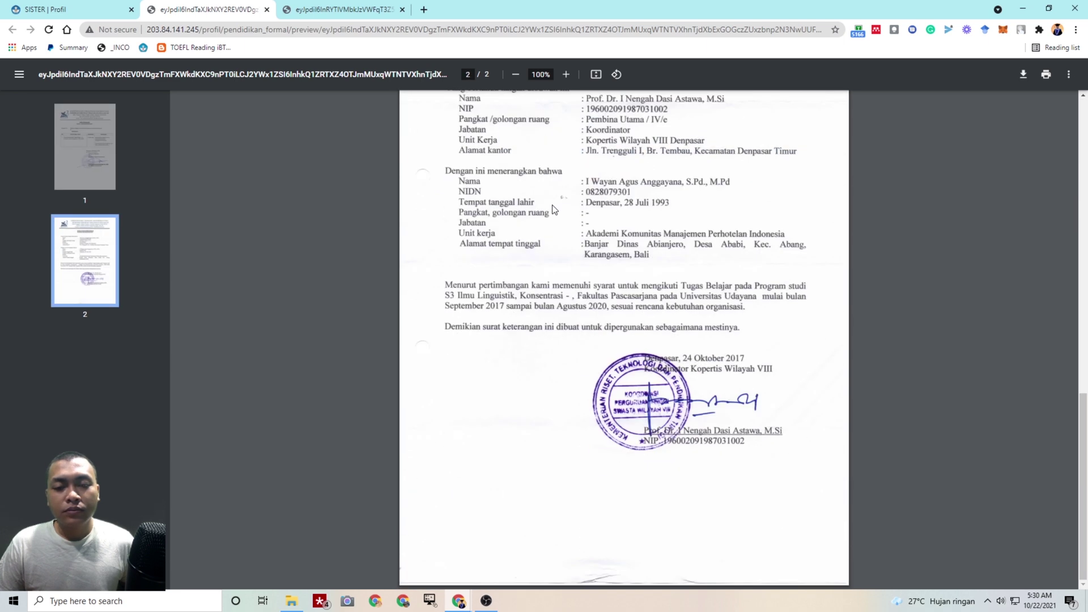
{"action": "left_click", "coordinate": [71, 9]}
Preview the row 5 Pengembalian dari Pasca letter
{"action": "scroll", "coordinate": [460, 269], "scroll_direction": "up", "scroll_amount": 12}
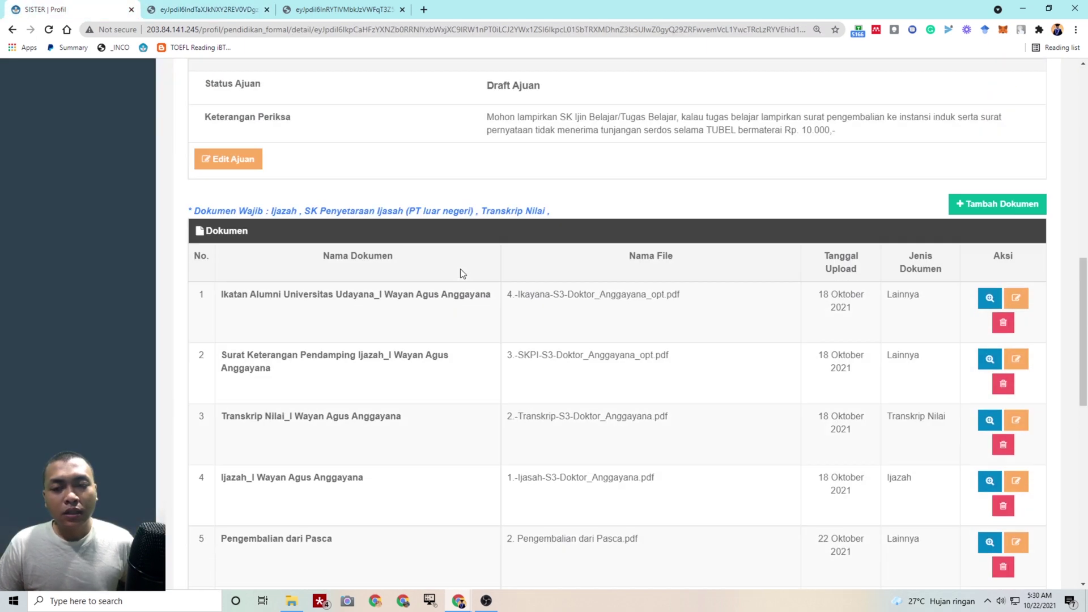
{"action": "scroll", "coordinate": [467, 283], "scroll_direction": "down", "scroll_amount": 2}
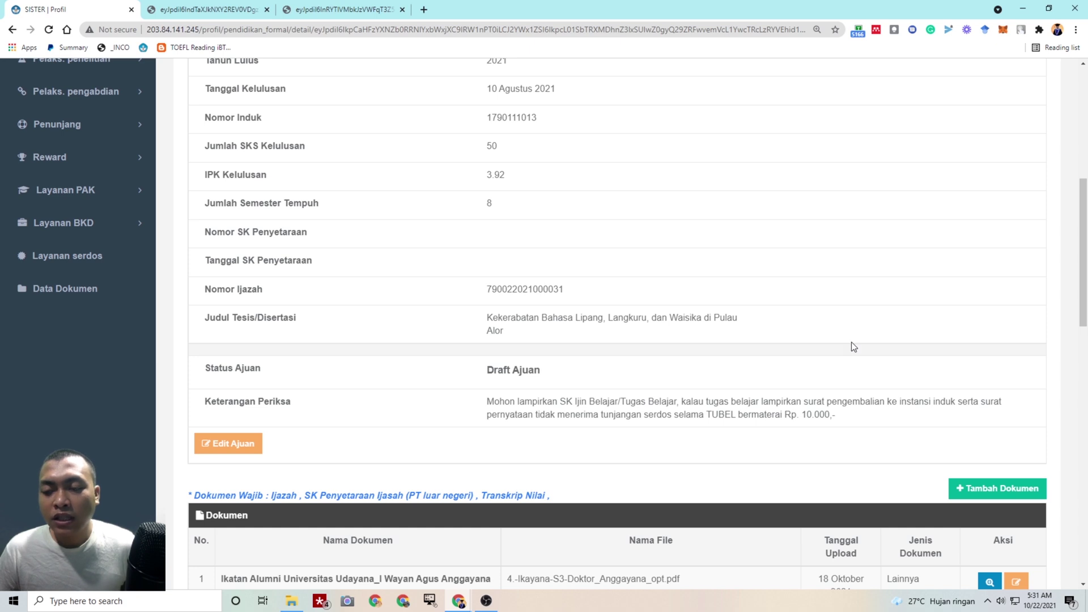
{"action": "scroll", "coordinate": [854, 368], "scroll_direction": "down", "scroll_amount": 5}
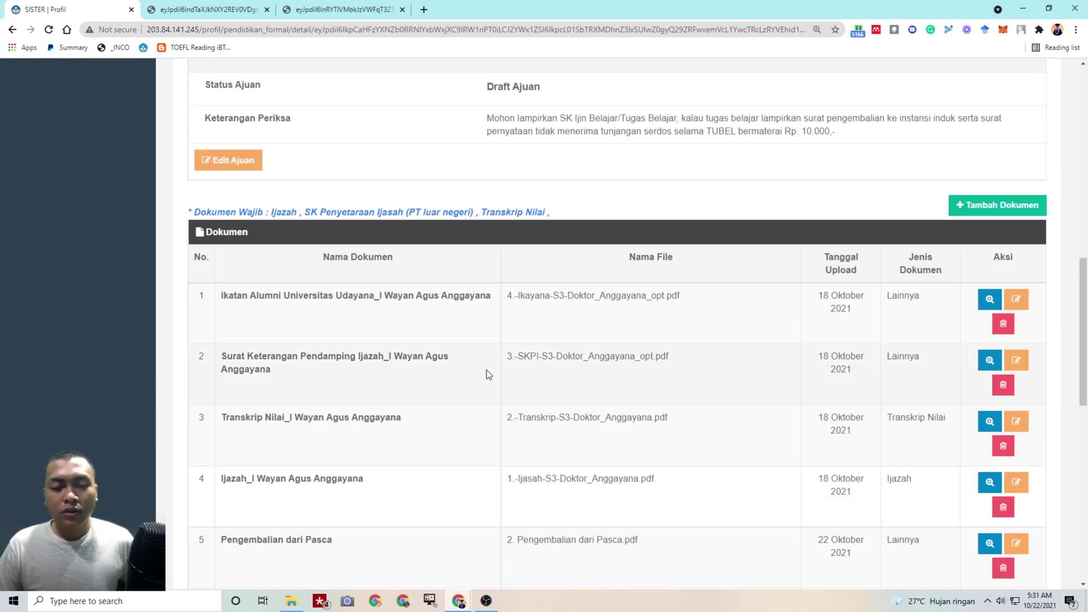
{"action": "scroll", "coordinate": [288, 382], "scroll_direction": "down", "scroll_amount": 3}
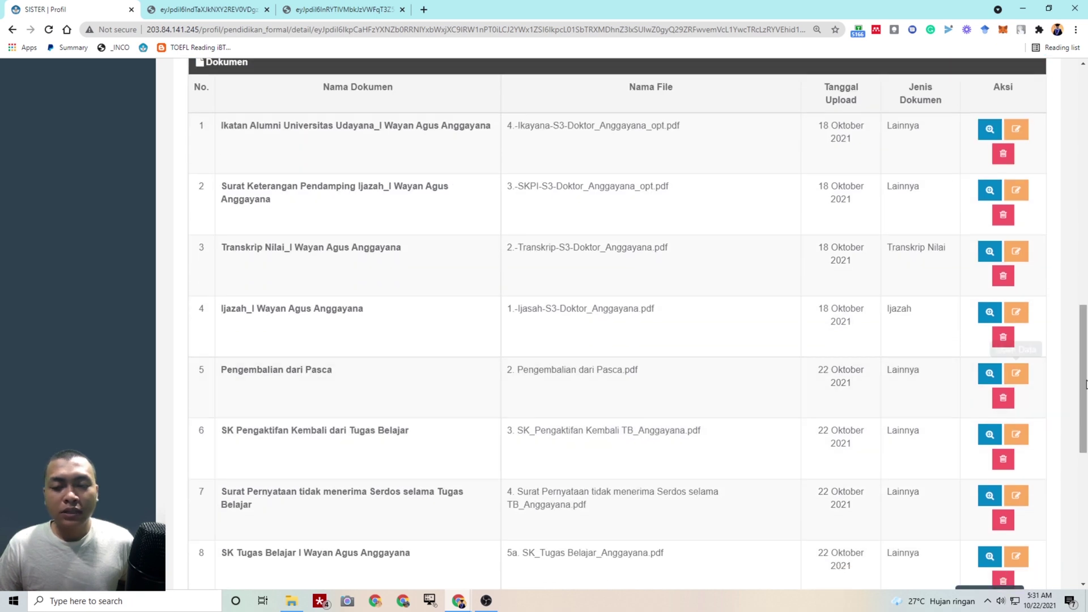
{"action": "left_click", "coordinate": [988, 374]}
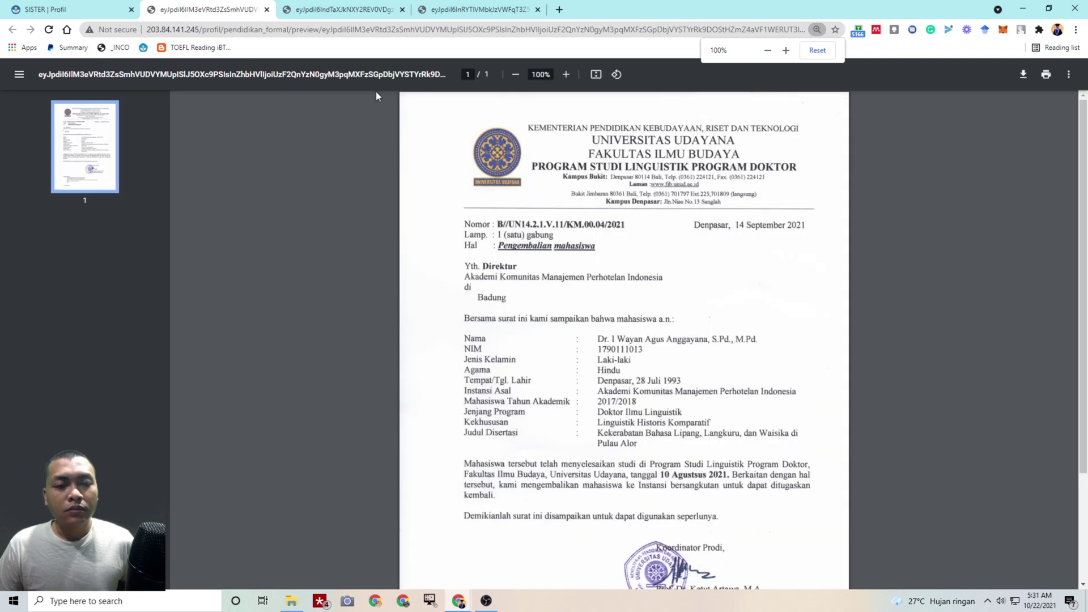
{"action": "scroll", "coordinate": [726, 259], "scroll_direction": "down", "scroll_amount": 3}
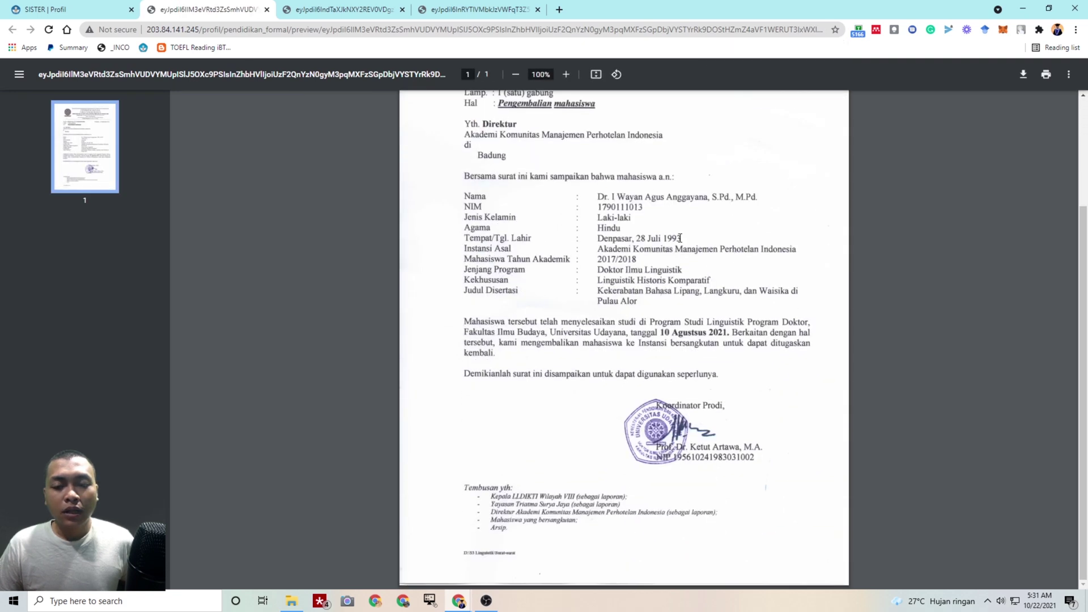
{"action": "left_click", "coordinate": [60, 6]}
Preview the row 7 Surat Pernyataan tidak menerima Serdos letter, then close all preview tabs
{"action": "scroll", "coordinate": [573, 233], "scroll_direction": "up", "scroll_amount": 6}
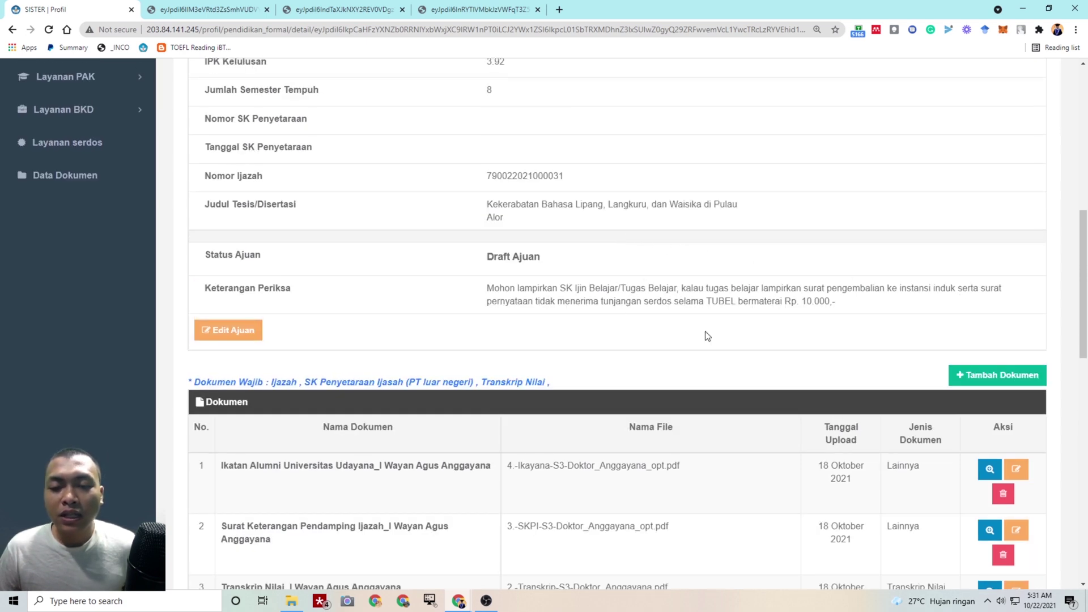
{"action": "scroll", "coordinate": [709, 336], "scroll_direction": "down", "scroll_amount": 14}
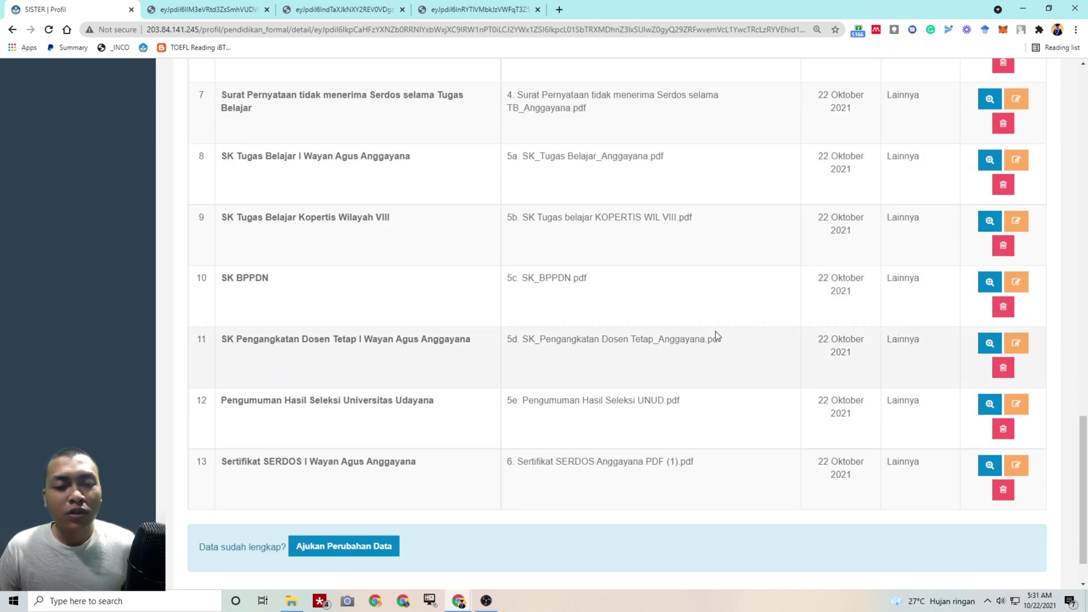
{"action": "scroll", "coordinate": [308, 247], "scroll_direction": "up", "scroll_amount": 2}
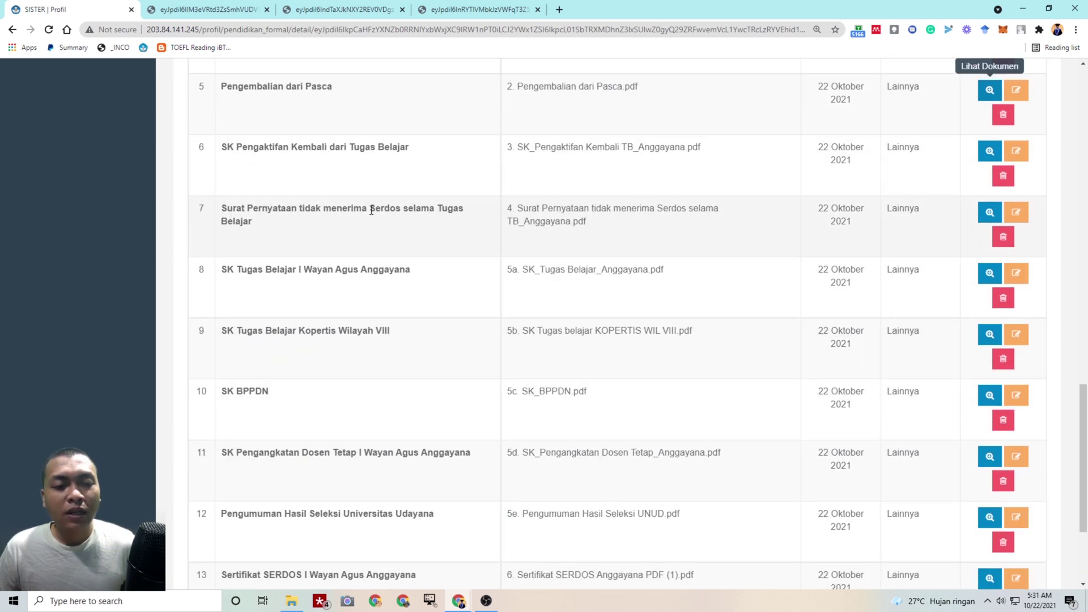
{"action": "left_click", "coordinate": [989, 213]}
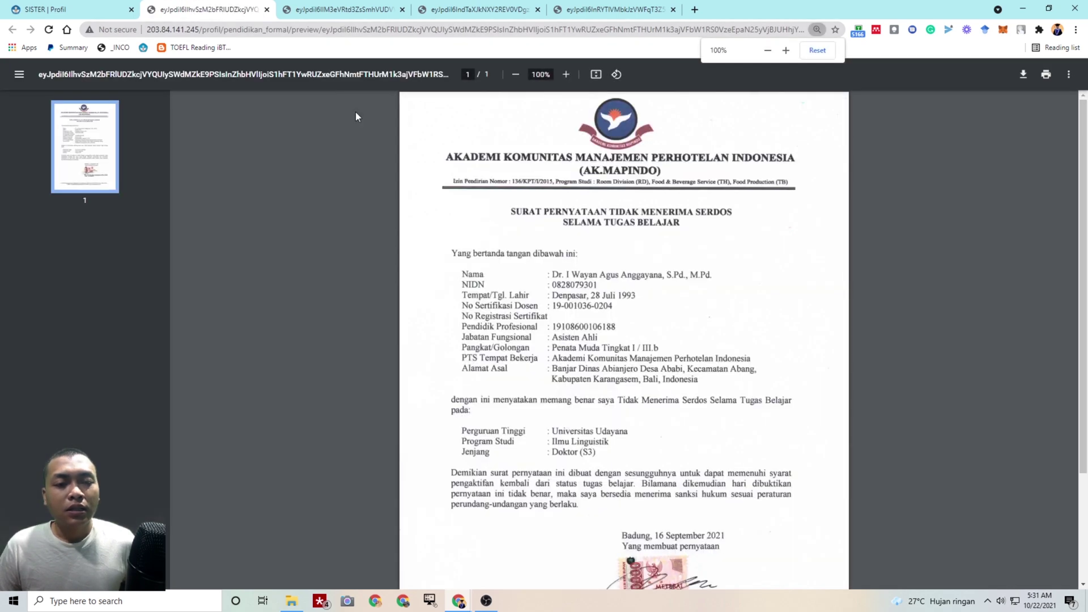
{"action": "scroll", "coordinate": [569, 345], "scroll_direction": "down", "scroll_amount": 3}
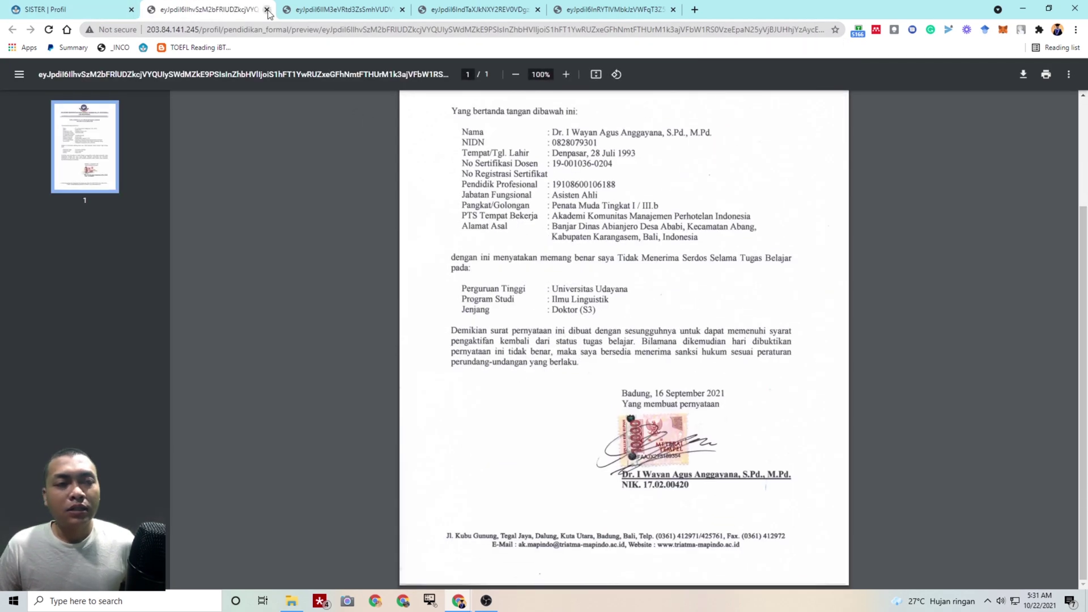
{"action": "left_click", "coordinate": [266, 9]}
{"action": "left_click", "coordinate": [268, 9]}
{"action": "middle_click", "coordinate": [268, 9]}
{"action": "left_click", "coordinate": [237, 9]}
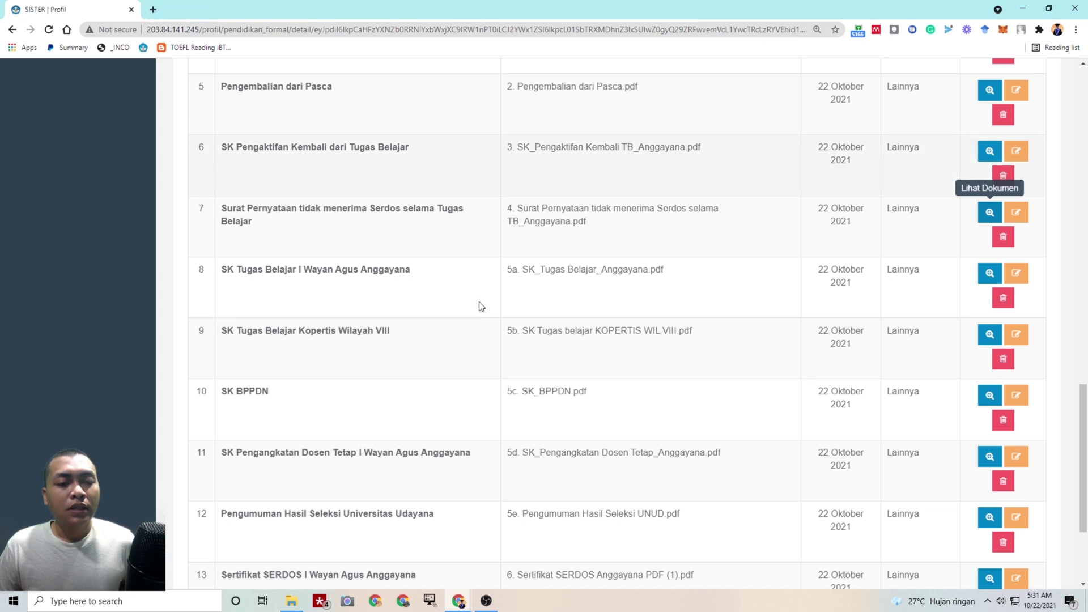
{"action": "scroll", "coordinate": [482, 303], "scroll_direction": "up", "scroll_amount": 8}
{"action": "scroll", "coordinate": [485, 302], "scroll_direction": "up", "scroll_amount": 3}
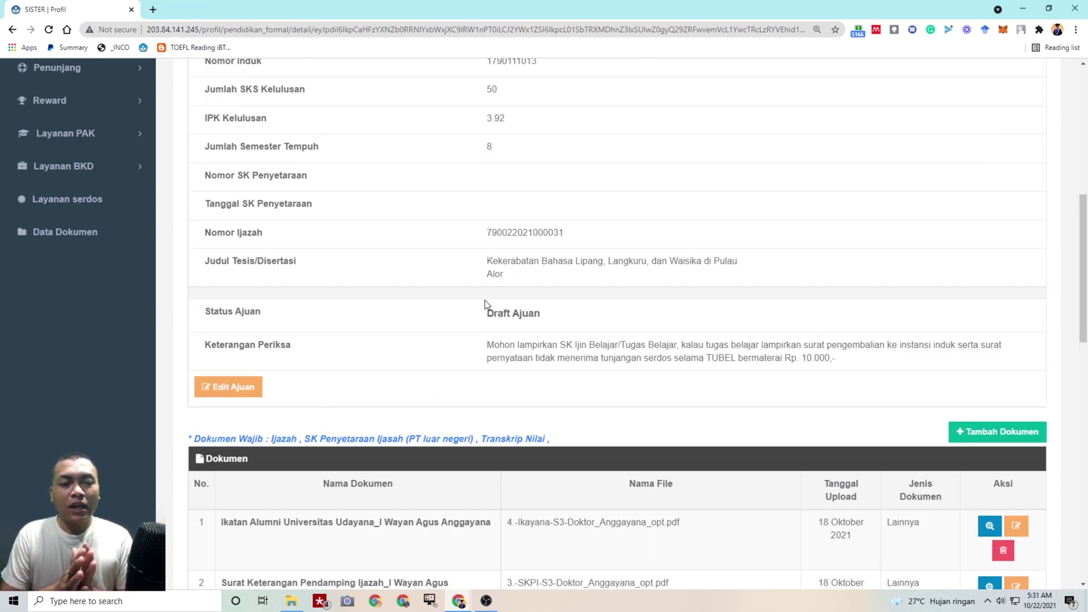
{"action": "scroll", "coordinate": [485, 301], "scroll_direction": "up", "scroll_amount": 7}
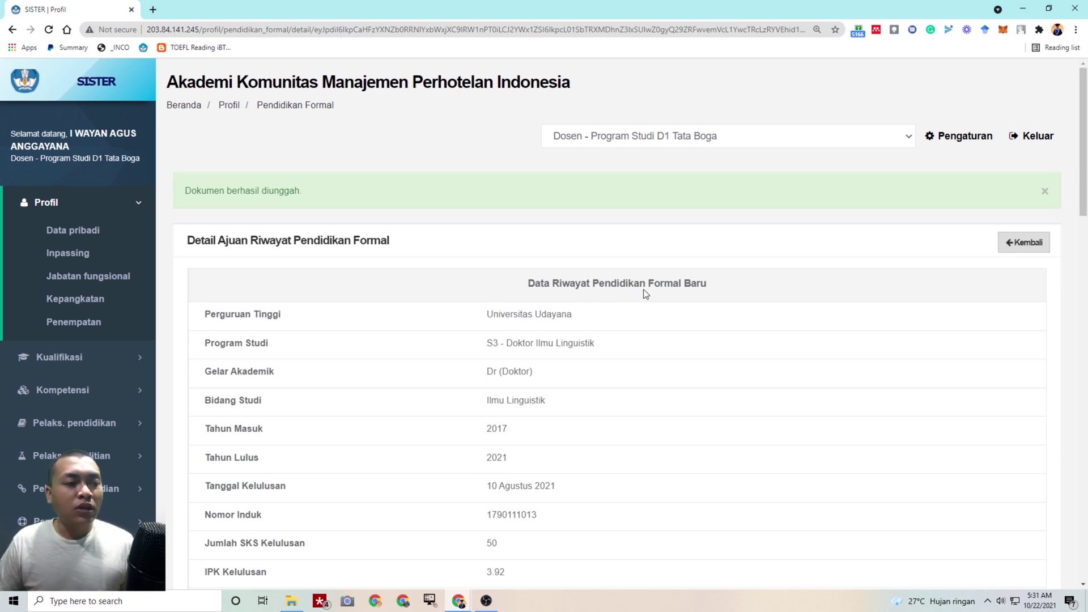
{"action": "scroll", "coordinate": [702, 294], "scroll_direction": "down", "scroll_amount": 2}
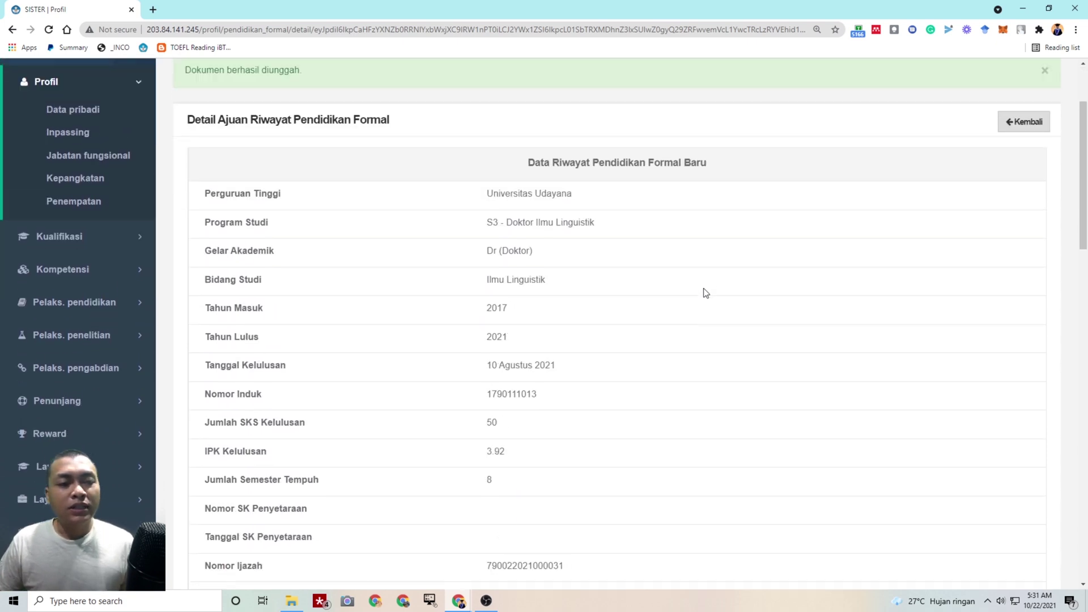
{"action": "scroll", "coordinate": [301, 214], "scroll_direction": "up", "scroll_amount": 1}
{"action": "scroll", "coordinate": [680, 262], "scroll_direction": "down", "scroll_amount": 20}
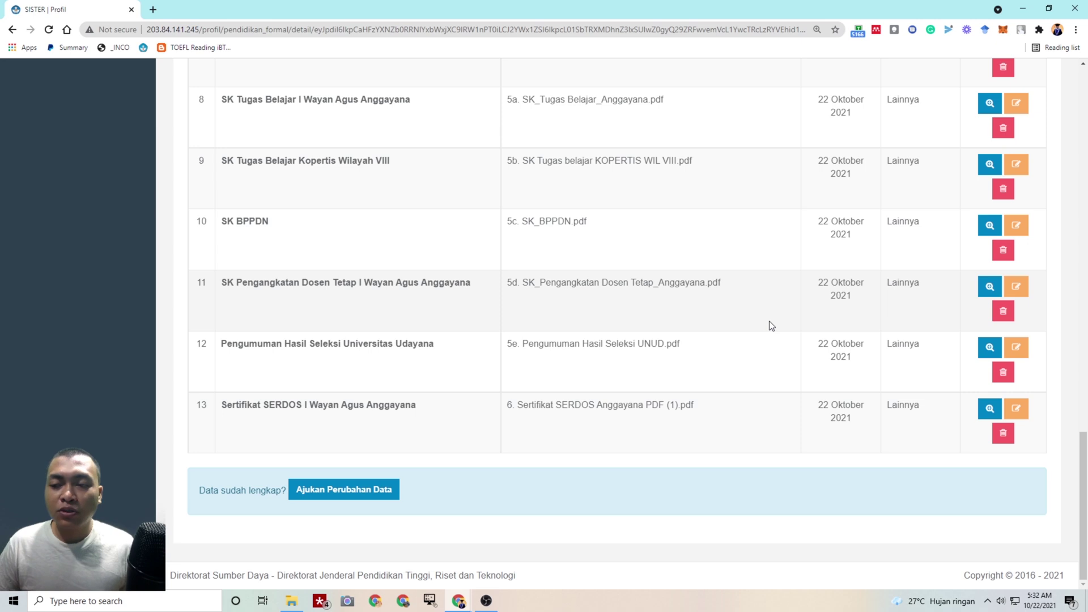
{"action": "scroll", "coordinate": [770, 321], "scroll_direction": "up", "scroll_amount": 8}
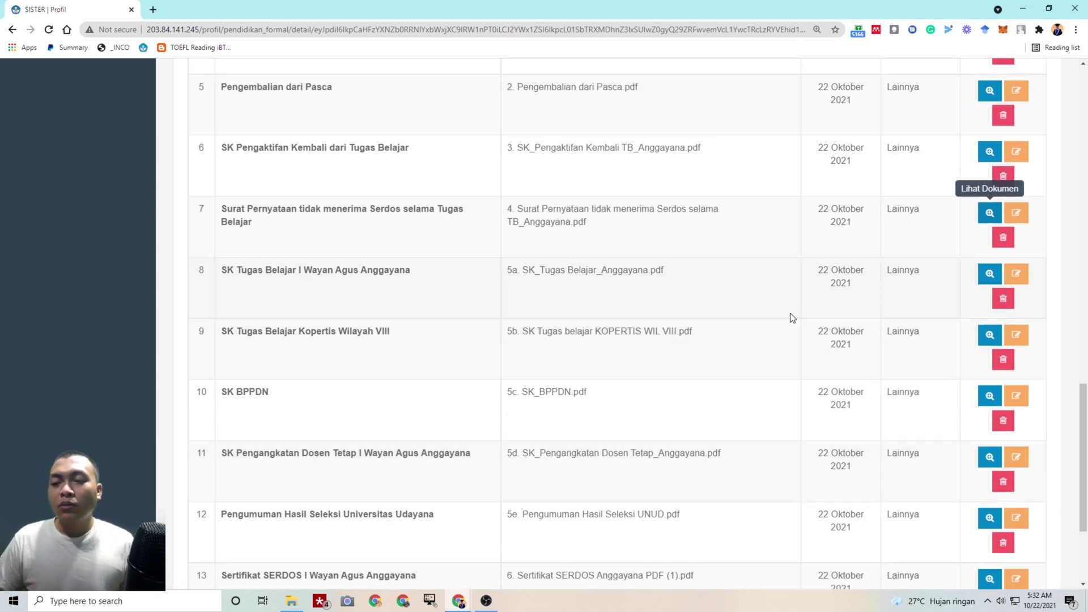
{"action": "scroll", "coordinate": [636, 324], "scroll_direction": "up", "scroll_amount": 10}
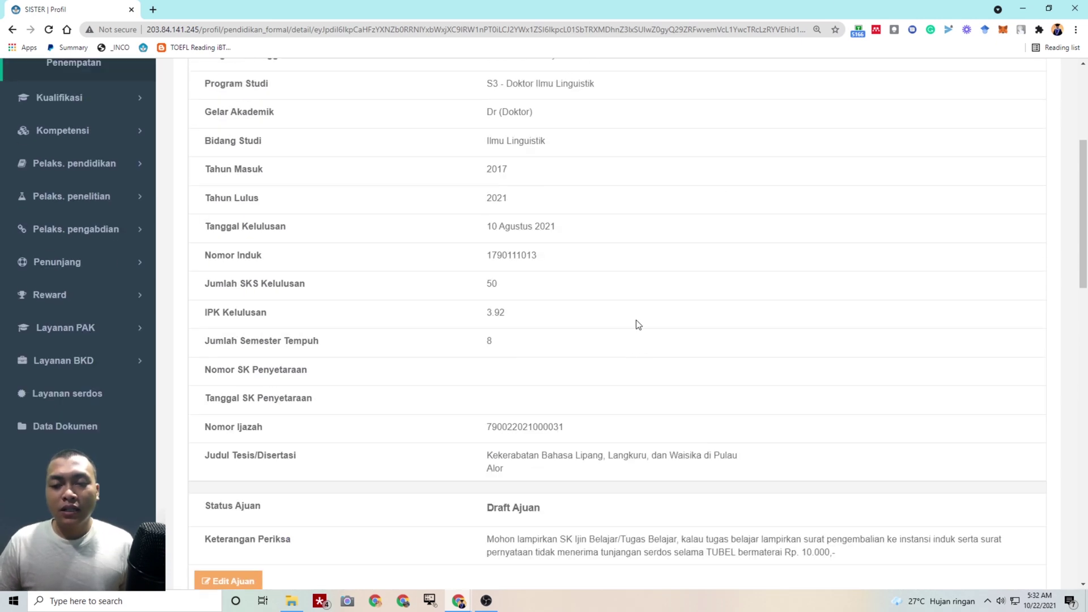
{"action": "scroll", "coordinate": [642, 330], "scroll_direction": "down", "scroll_amount": 13}
{"action": "scroll", "coordinate": [647, 350], "scroll_direction": "up", "scroll_amount": 5}
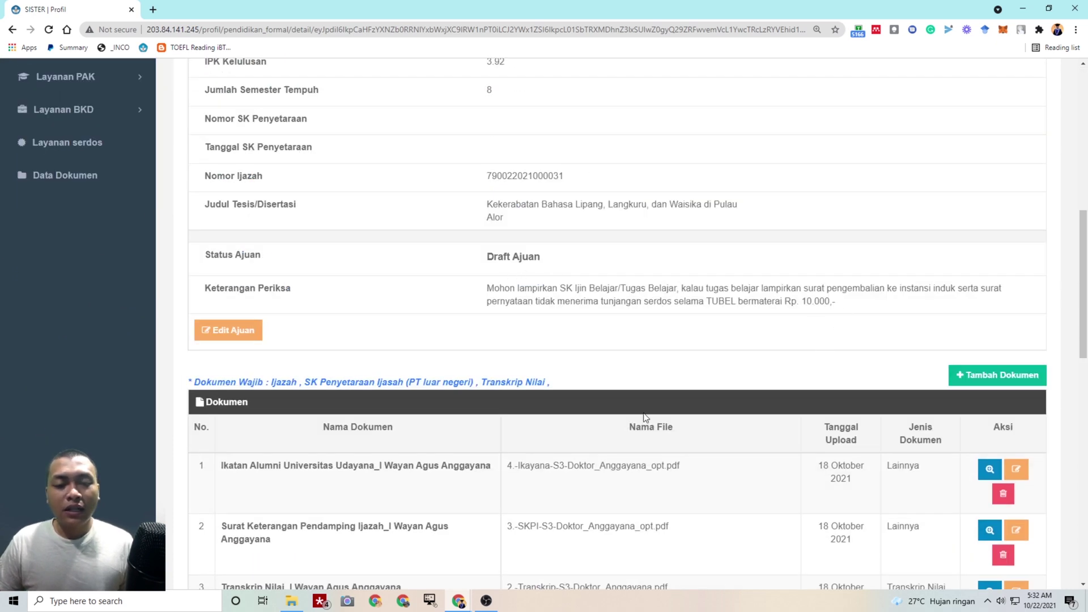
{"action": "scroll", "coordinate": [540, 374], "scroll_direction": "down", "scroll_amount": 3}
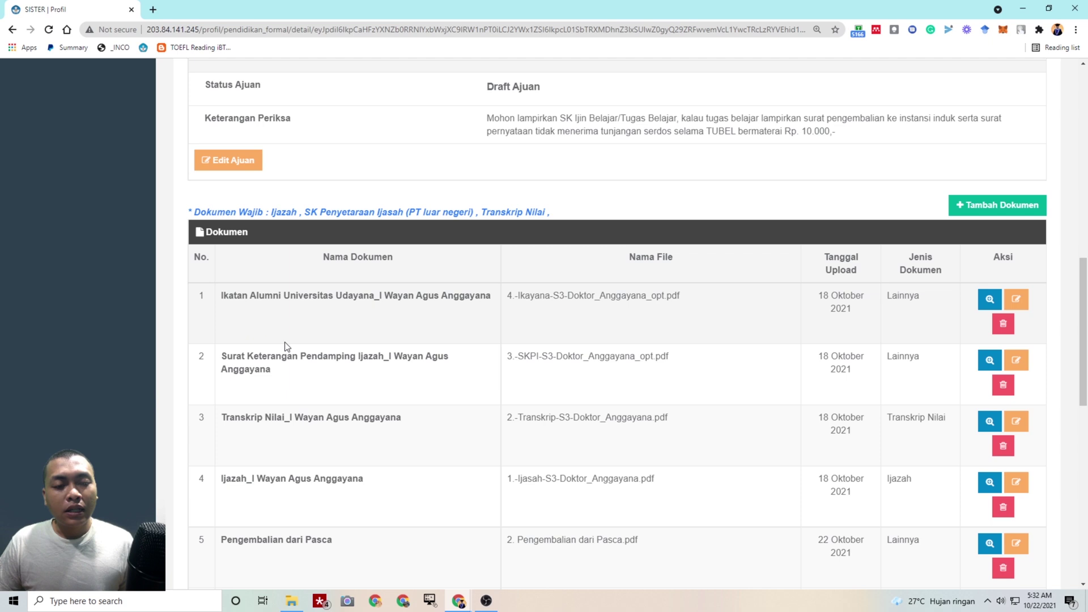
{"action": "scroll", "coordinate": [318, 451], "scroll_direction": "down", "scroll_amount": 1}
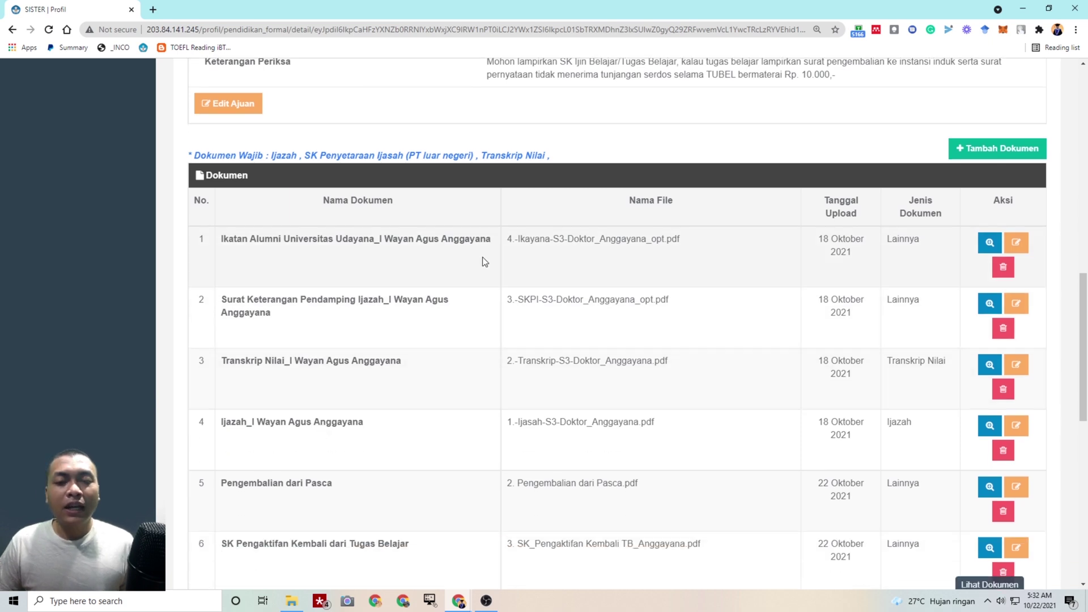
{"action": "scroll", "coordinate": [737, 397], "scroll_direction": "up", "scroll_amount": 2}
{"action": "left_click_drag", "start_coordinate": [531, 174], "coordinate": [734, 180]}
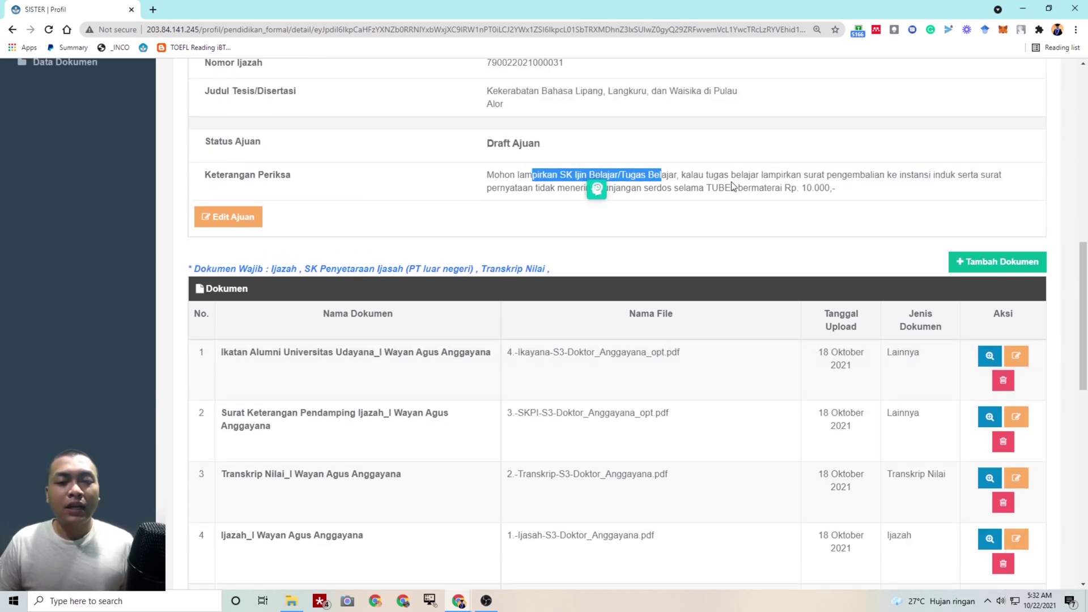
{"action": "left_click", "coordinate": [733, 181]}
{"action": "scroll", "coordinate": [484, 233], "scroll_direction": "up", "scroll_amount": 10}
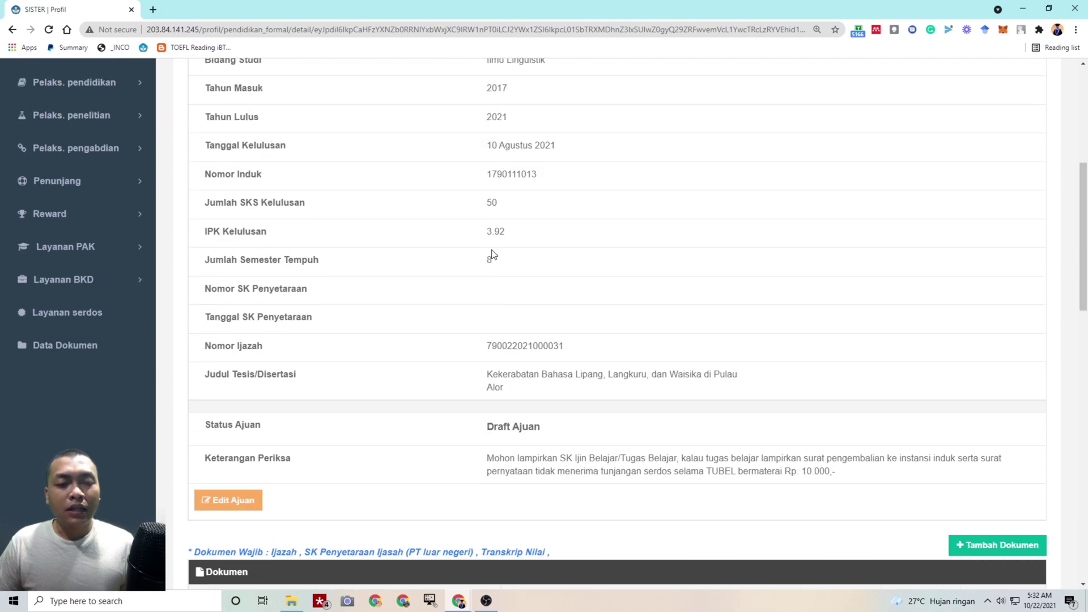
{"action": "scroll", "coordinate": [651, 280], "scroll_direction": "down", "scroll_amount": 14}
{"action": "scroll", "coordinate": [663, 284], "scroll_direction": "up", "scroll_amount": 15}
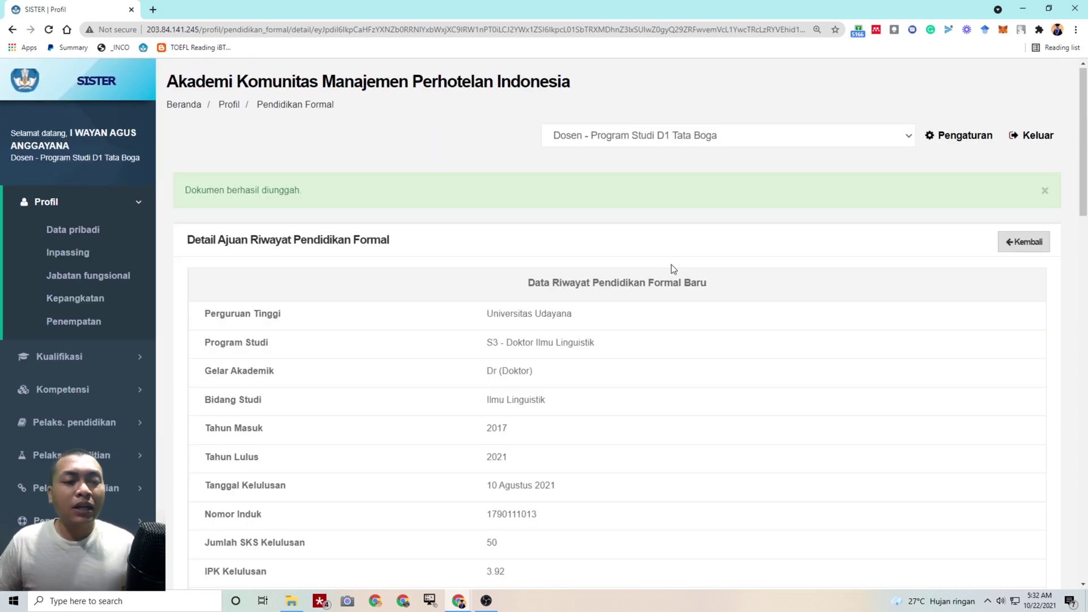
{"action": "scroll", "coordinate": [680, 284], "scroll_direction": "down", "scroll_amount": 10}
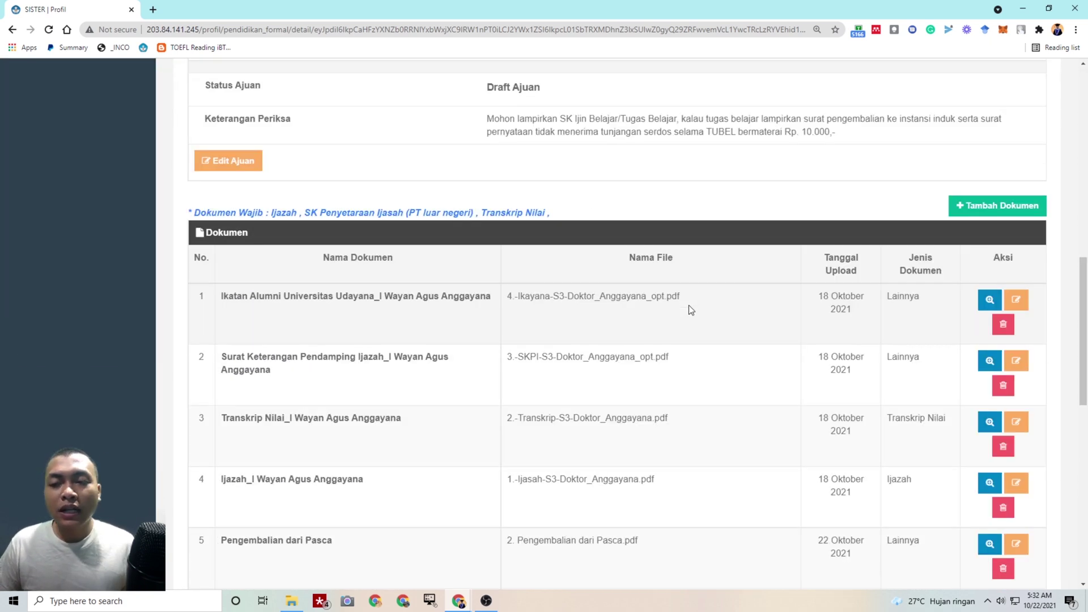
{"action": "scroll", "coordinate": [689, 305], "scroll_direction": "down", "scroll_amount": 6}
Submit the S3 change request via Ajukan Perubahan Data and confirm with Ya
{"action": "left_click", "coordinate": [343, 492]}
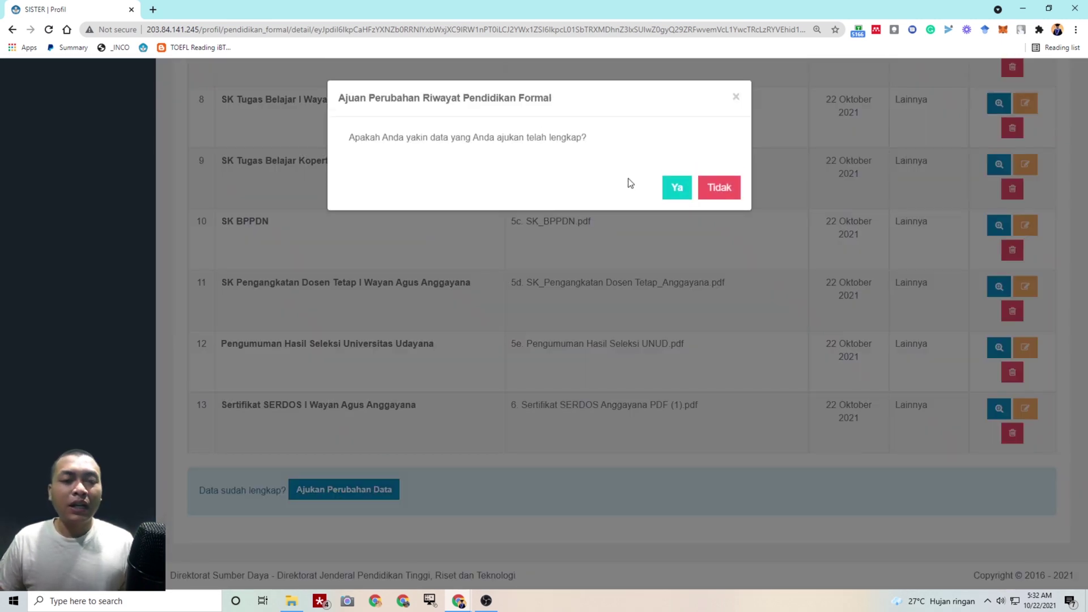
{"action": "left_click", "coordinate": [675, 188]}
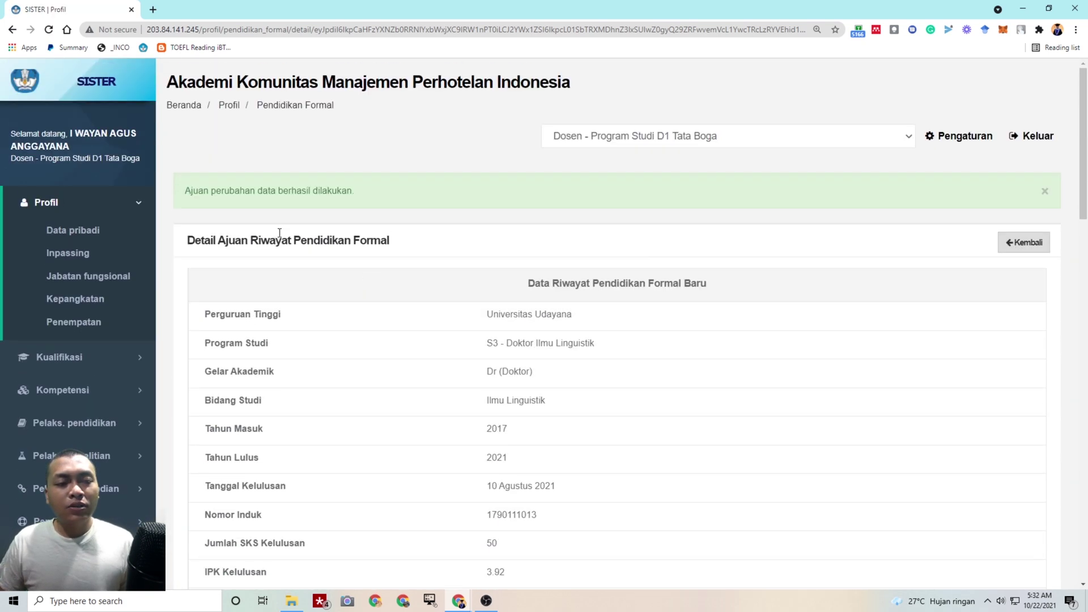
{"action": "scroll", "coordinate": [661, 212], "scroll_direction": "down", "scroll_amount": 15}
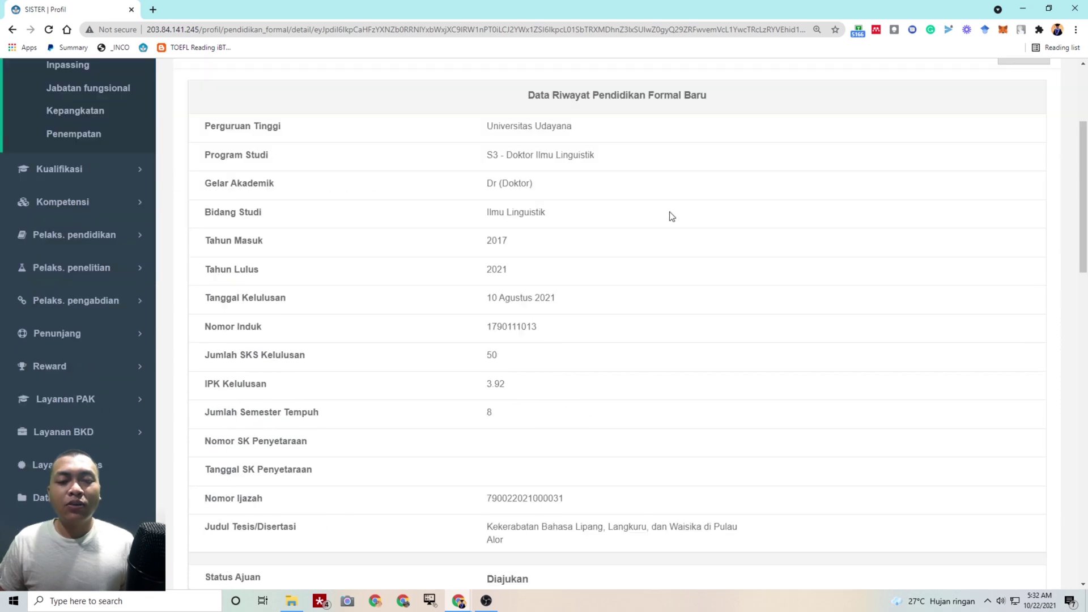
{"action": "scroll", "coordinate": [1078, 366], "scroll_direction": "up", "scroll_amount": 15}
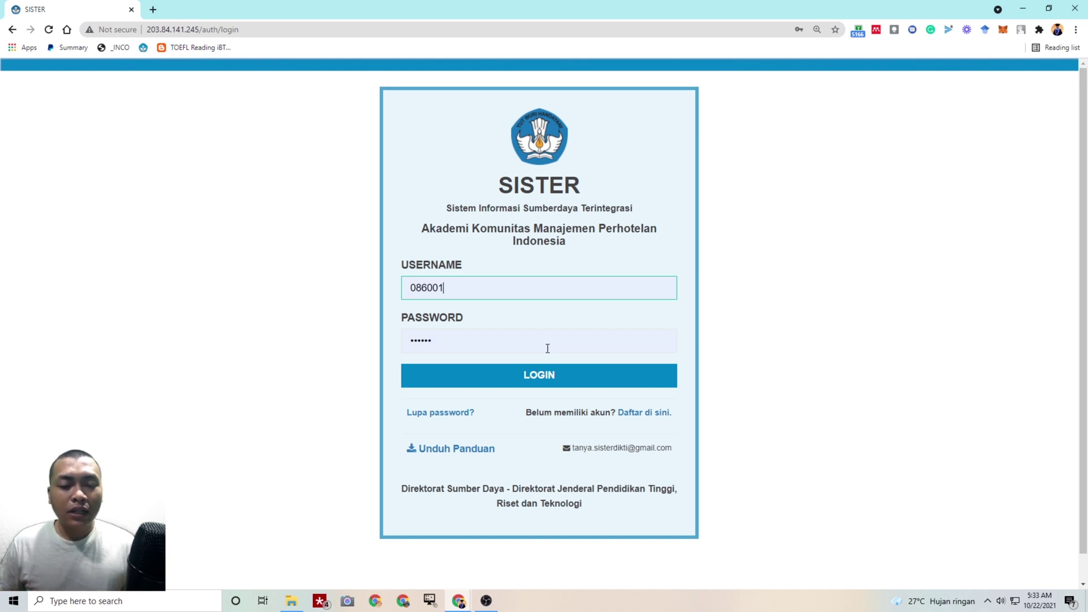
Log in as PT admin and open Validasi data dosen > Pendidikan formal
{"action": "left_click", "coordinate": [562, 375]}
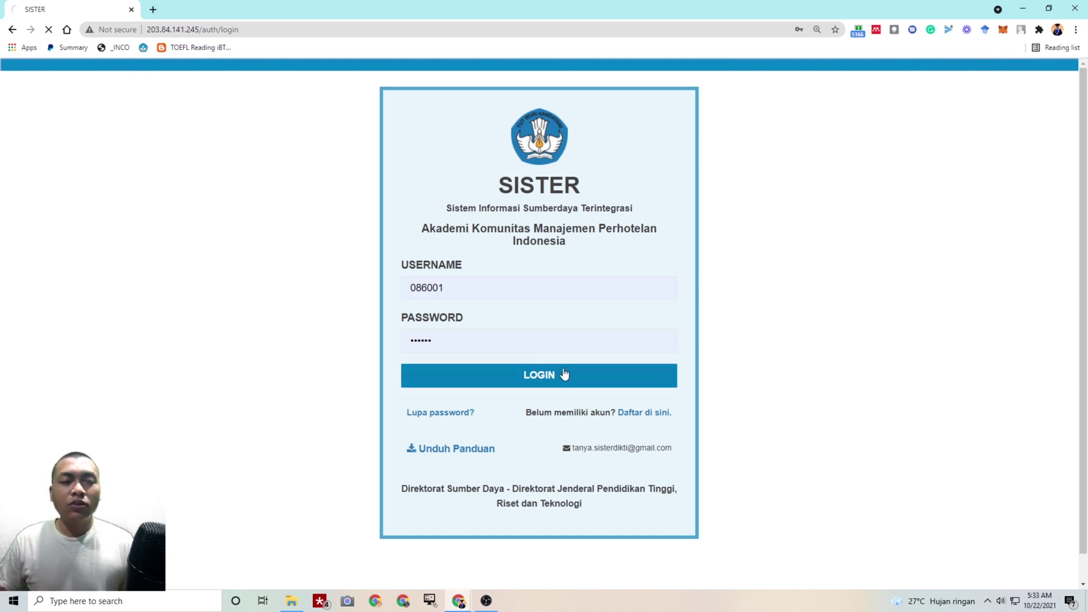
{"action": "scroll", "coordinate": [117, 377], "scroll_direction": "down", "scroll_amount": 4}
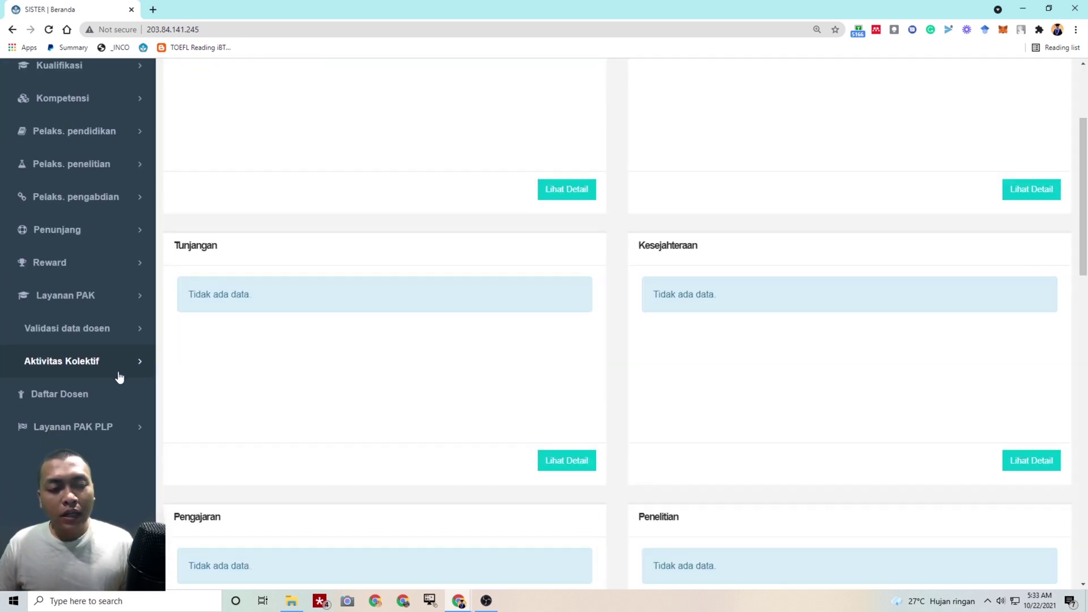
{"action": "left_click", "coordinate": [94, 344]}
{"action": "left_click", "coordinate": [97, 378]}
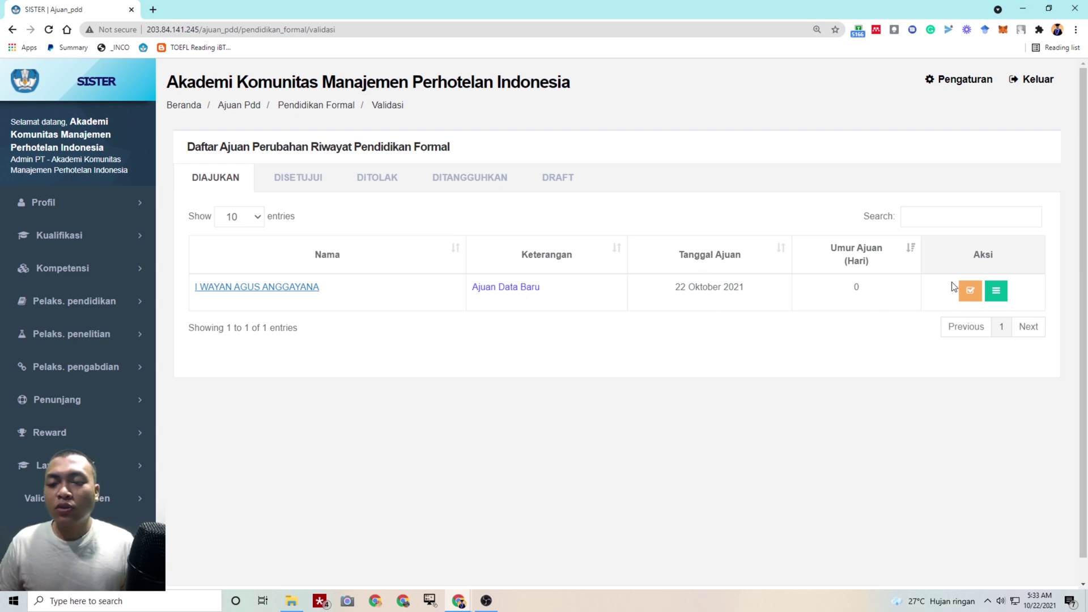
Open the pending request, check the row 8 document, and mark it Valid (Setujui) with remark Valid
{"action": "left_click", "coordinate": [972, 292]}
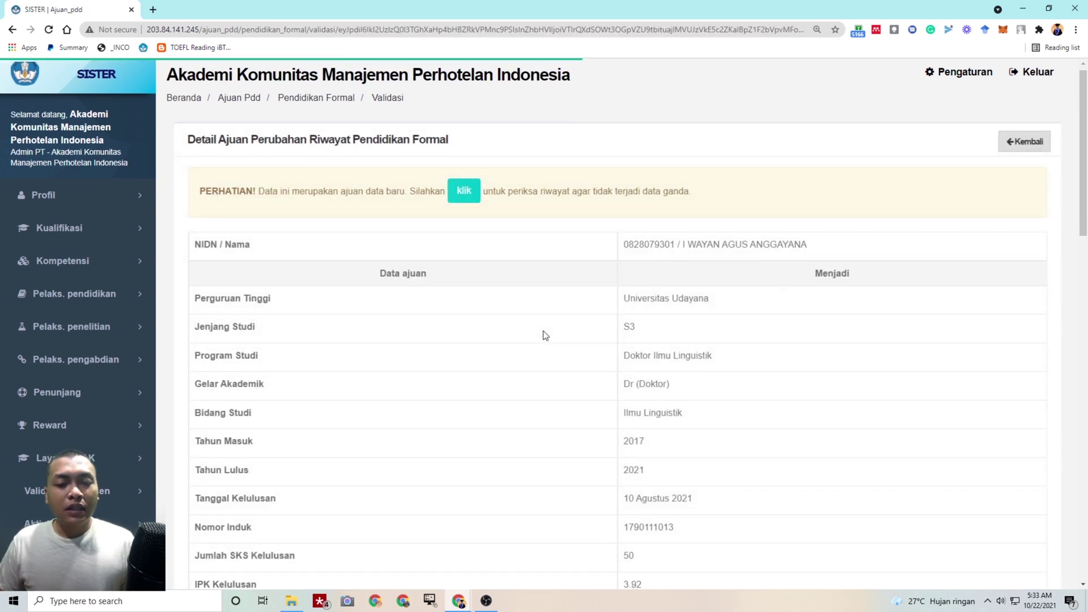
{"action": "scroll", "coordinate": [545, 333], "scroll_direction": "down", "scroll_amount": 15}
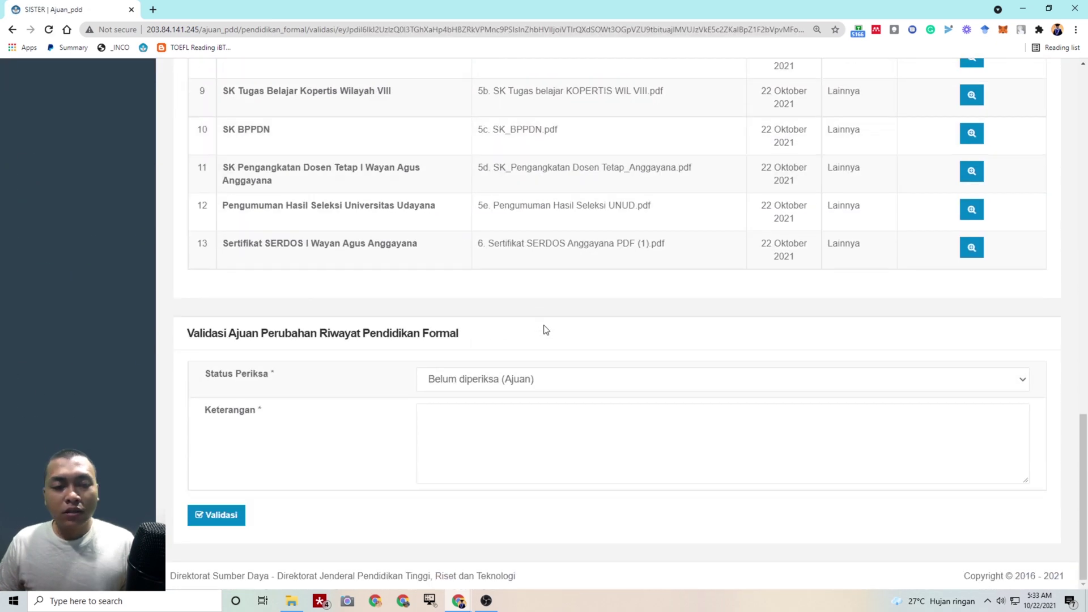
{"action": "scroll", "coordinate": [632, 324], "scroll_direction": "up", "scroll_amount": 5}
{"action": "scroll", "coordinate": [736, 386], "scroll_direction": "down", "scroll_amount": 2}
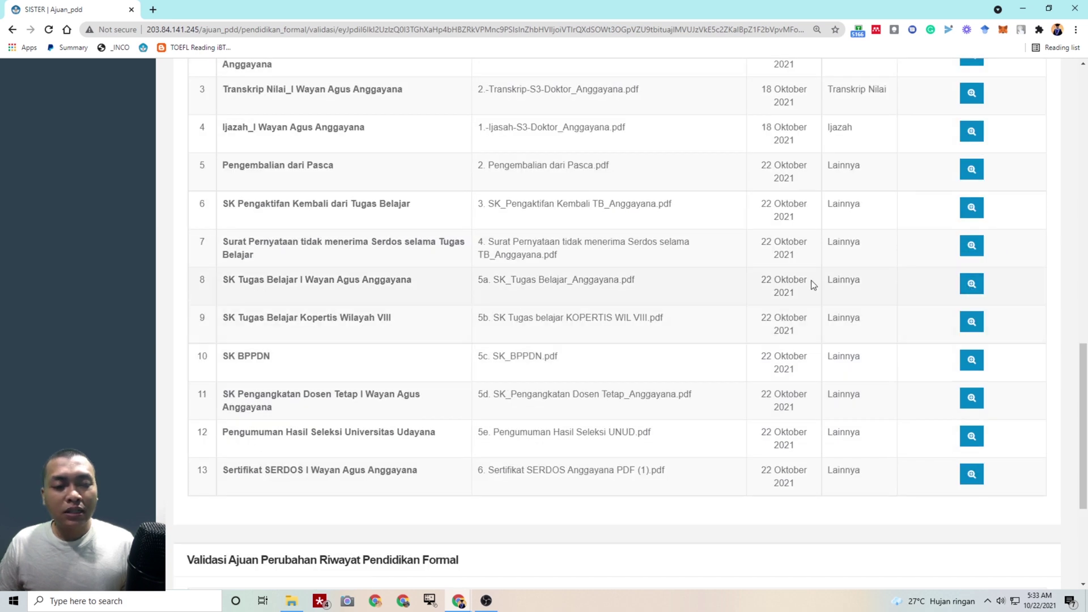
{"action": "left_click", "coordinate": [971, 284]}
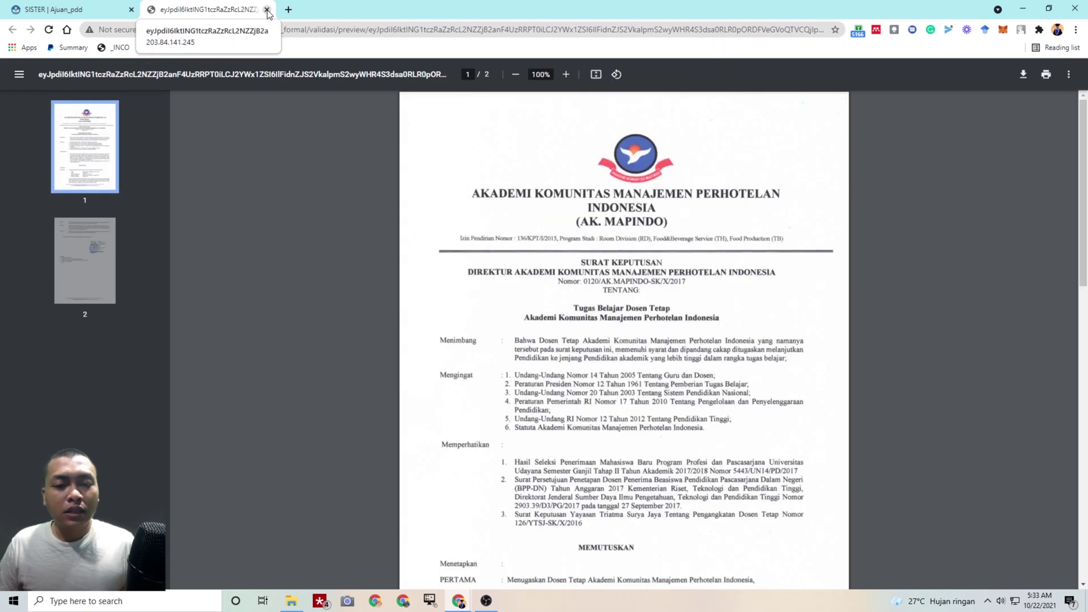
{"action": "left_click", "coordinate": [267, 11]}
{"action": "left_click", "coordinate": [486, 378]}
{"action": "left_click", "coordinate": [448, 415]}
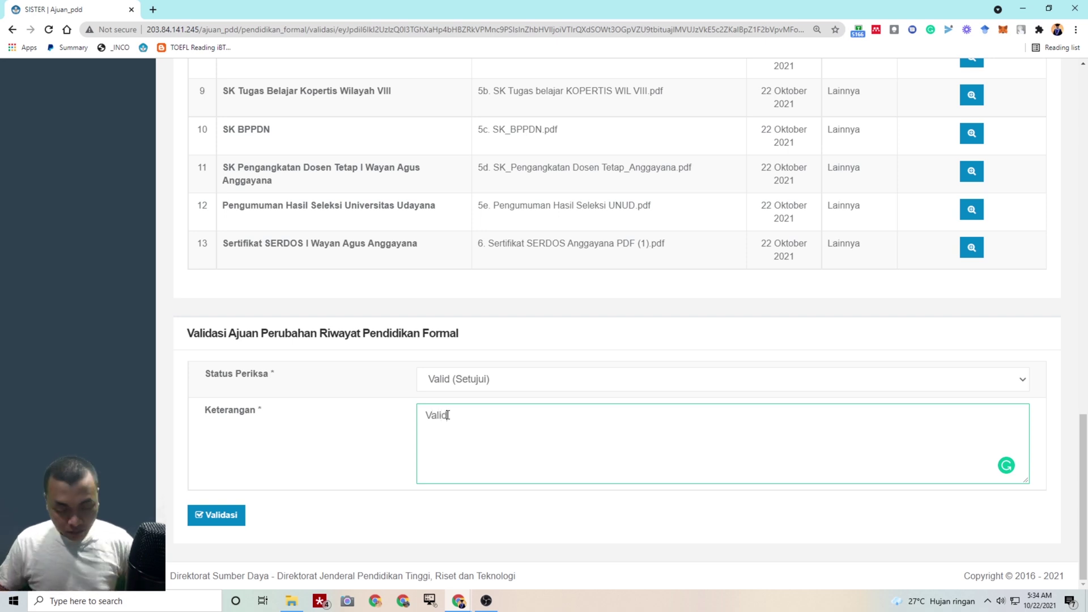
Submit the validation and confirm it with Ya
{"action": "left_click", "coordinate": [236, 516]}
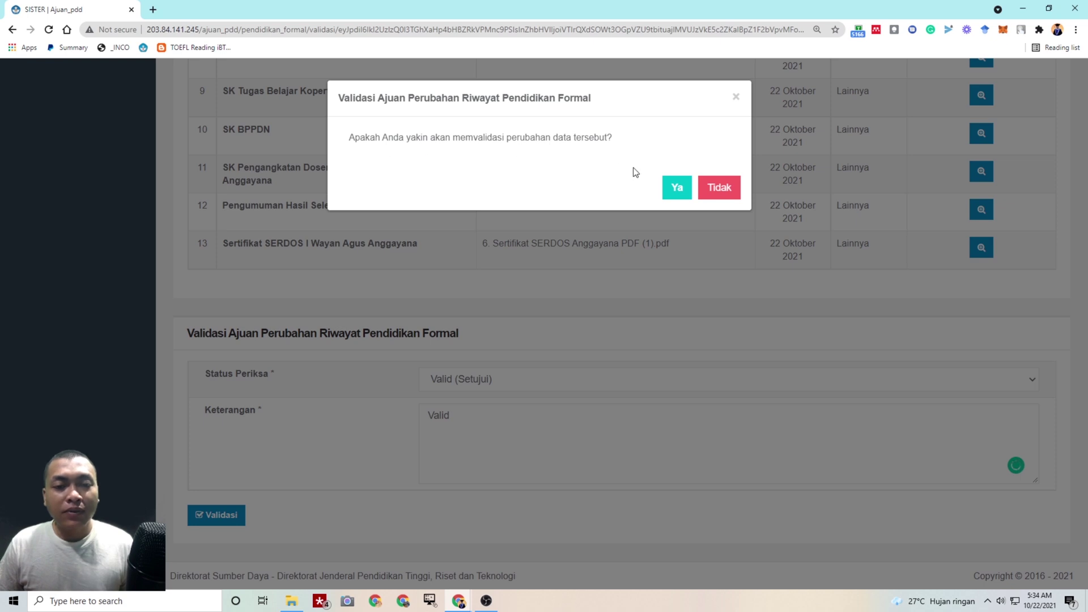
{"action": "left_click", "coordinate": [666, 186]}
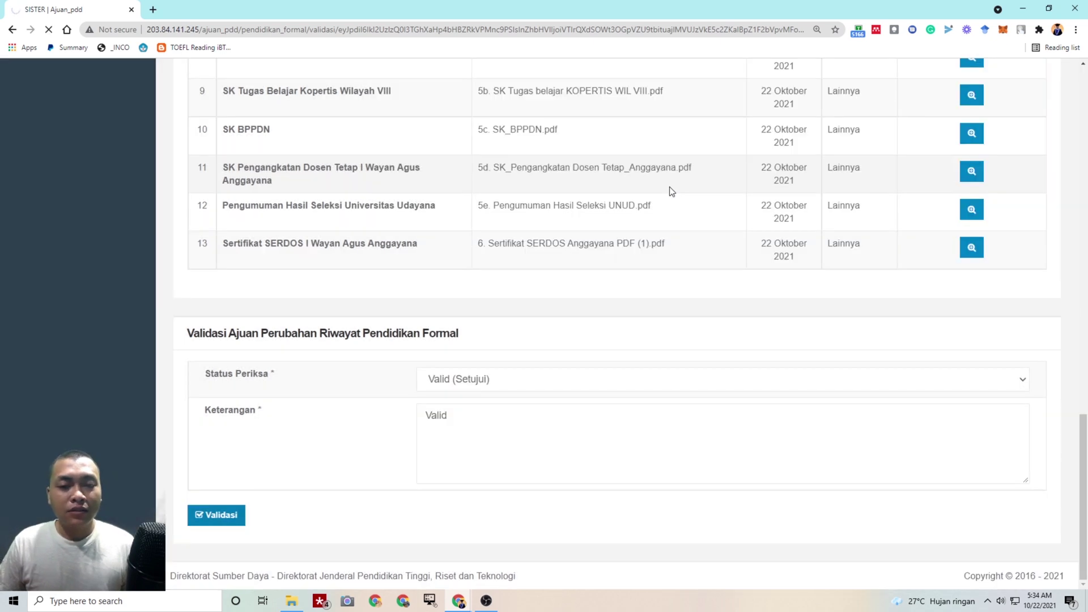
{"action": "scroll", "coordinate": [403, 247], "scroll_direction": "down", "scroll_amount": 15}
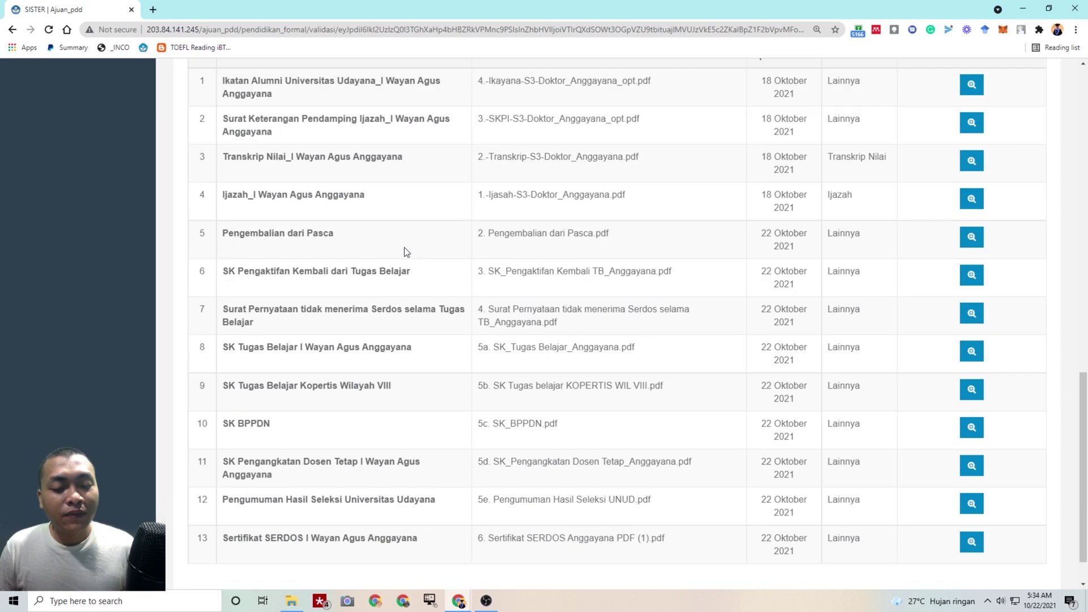
{"action": "scroll", "coordinate": [410, 244], "scroll_direction": "up", "scroll_amount": 10}
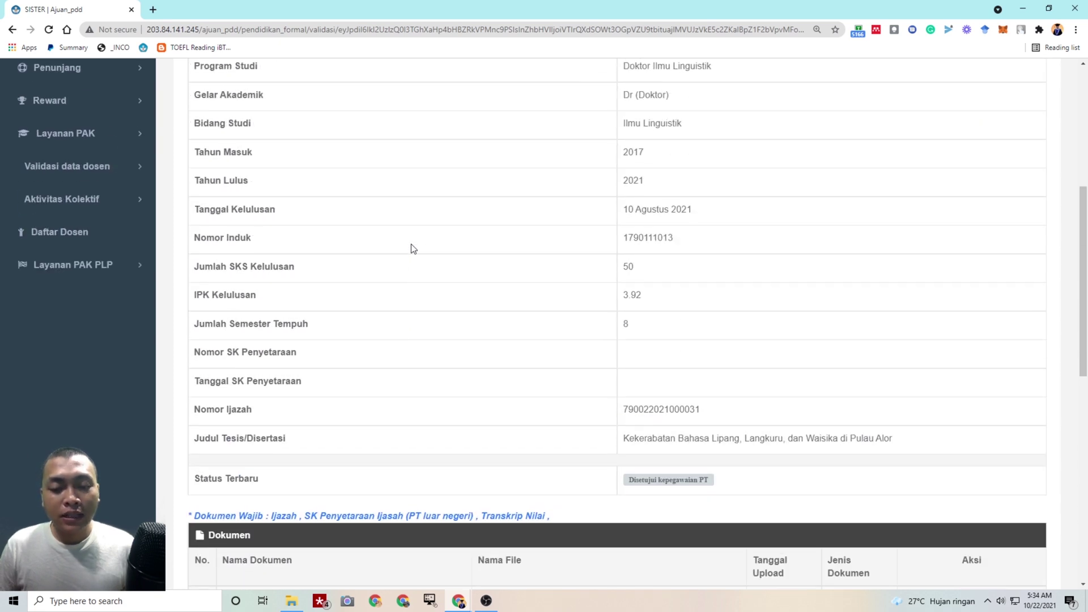
{"action": "scroll", "coordinate": [673, 504], "scroll_direction": "down", "scroll_amount": 4}
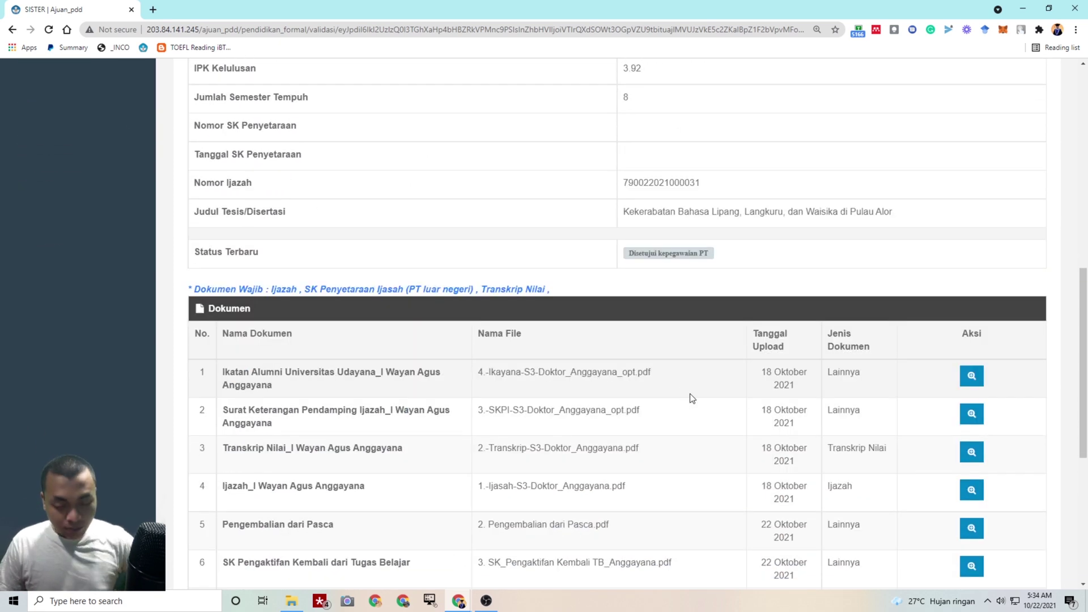
{"action": "scroll", "coordinate": [689, 393], "scroll_direction": "up", "scroll_amount": 2, "text": "ctrl"}
{"action": "scroll", "coordinate": [692, 391], "scroll_direction": "down", "scroll_amount": 4, "text": "ctrl"}
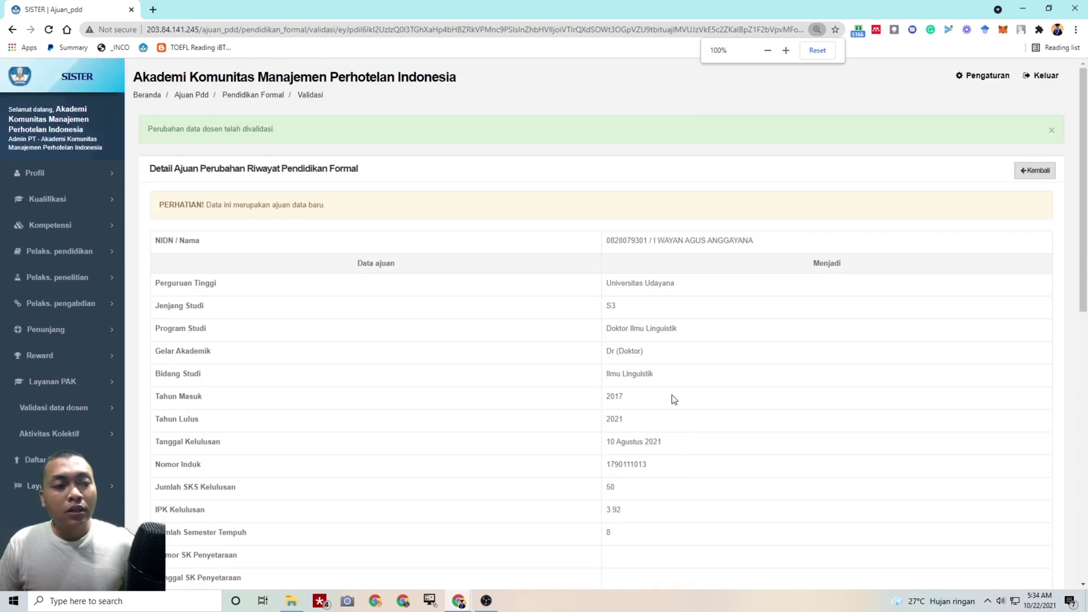
Open Pengaturan > Sinkronisasi and start syncing the data to SISTER Pusat
{"action": "left_click", "coordinate": [982, 85]}
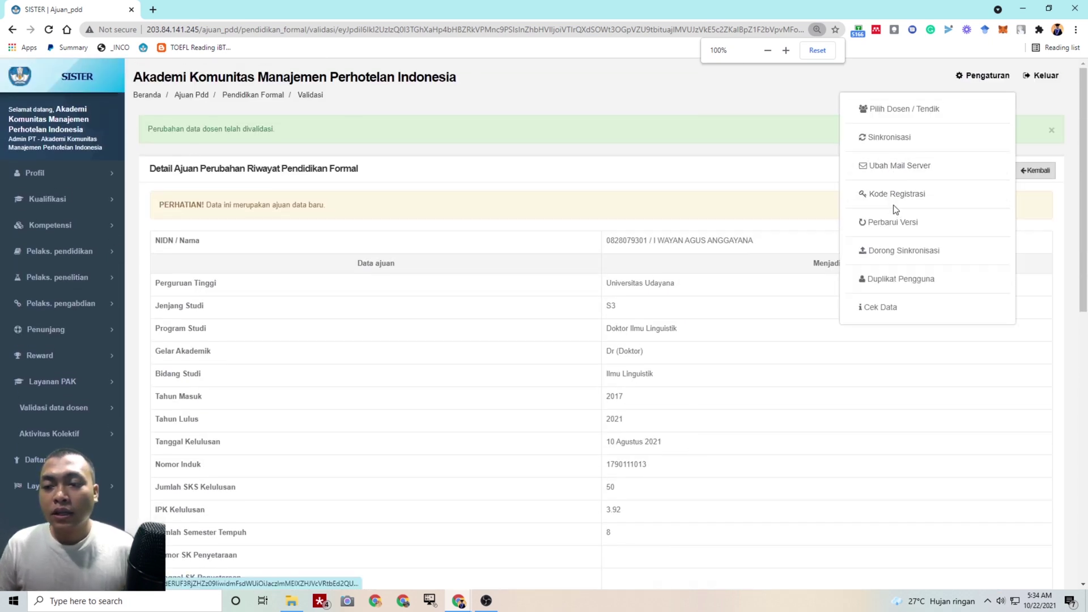
{"action": "left_click", "coordinate": [898, 142]}
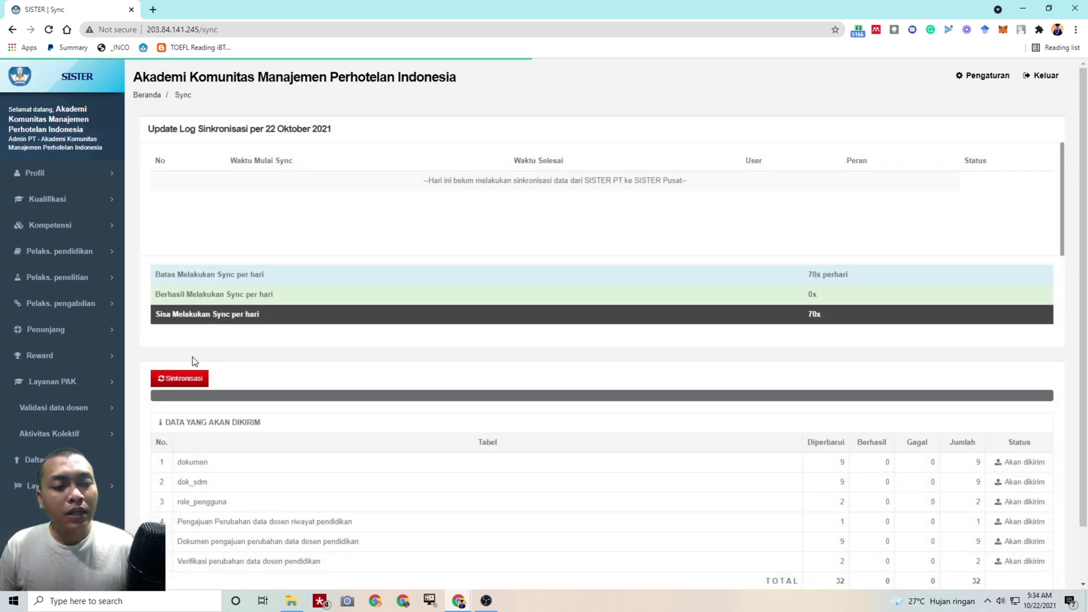
{"action": "left_click", "coordinate": [177, 378]}
{"action": "scroll", "coordinate": [363, 388], "scroll_direction": "down", "scroll_amount": 1}
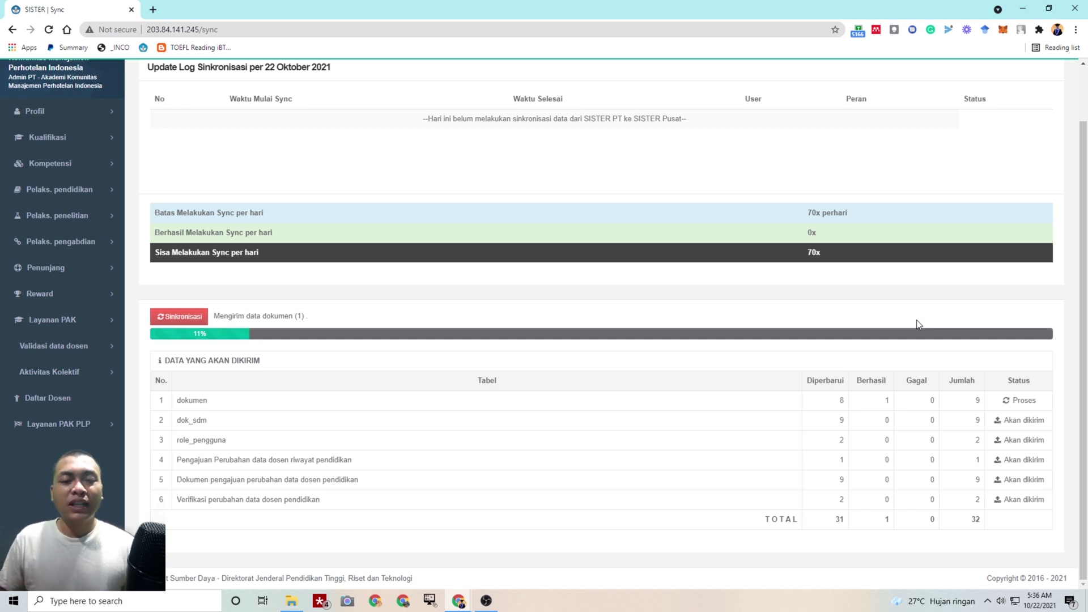
{"action": "scroll", "coordinate": [847, 328], "scroll_direction": "up", "scroll_amount": 1}
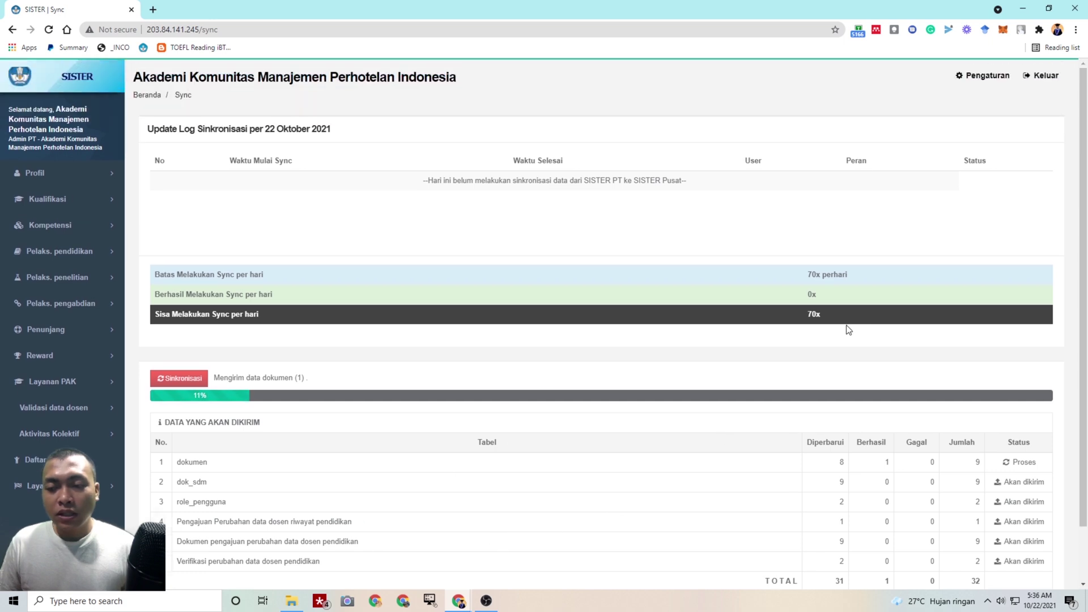
{"action": "scroll", "coordinate": [948, 303], "scroll_direction": "down", "scroll_amount": 1}
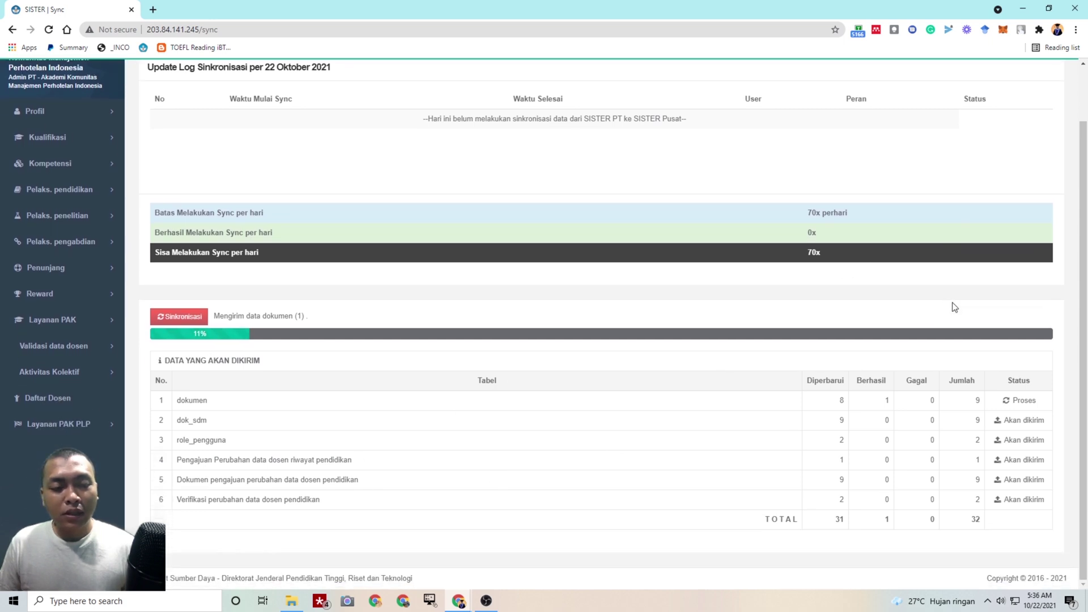
{"action": "scroll", "coordinate": [954, 306], "scroll_direction": "up", "scroll_amount": 1}
{"action": "scroll", "coordinate": [956, 307], "scroll_direction": "down", "scroll_amount": 1}
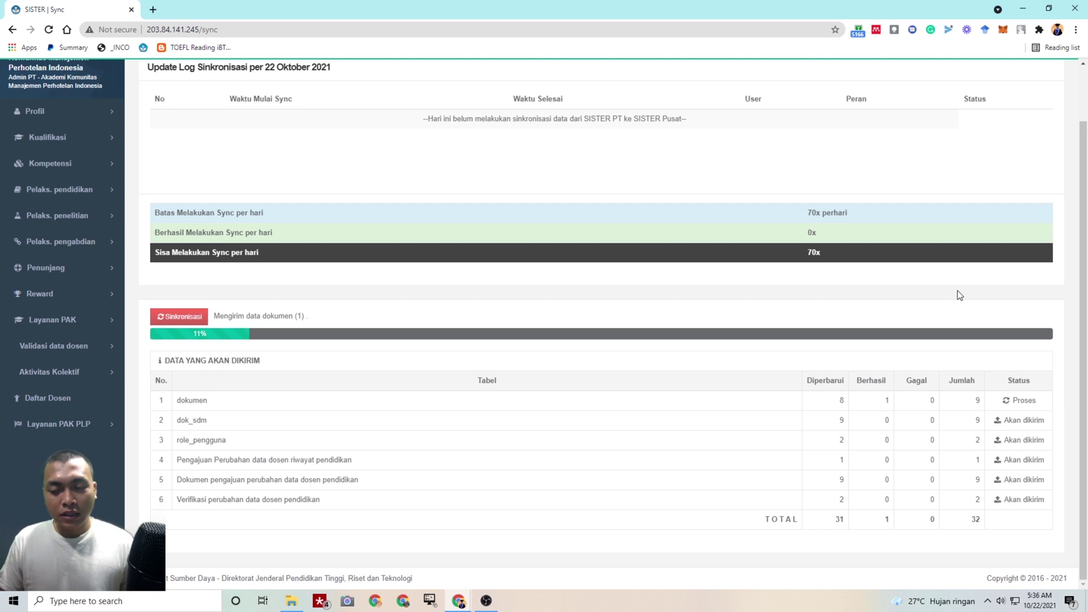